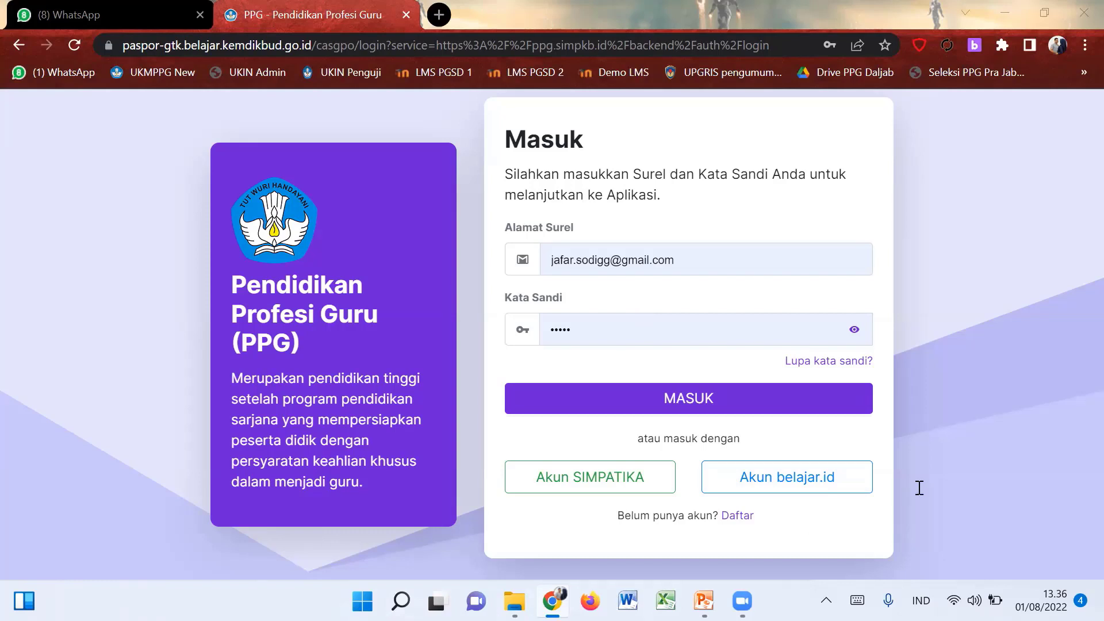
Log in to SIMPKB PPG and collapse the side navigation to widen the Beranda page.
click(683, 411)
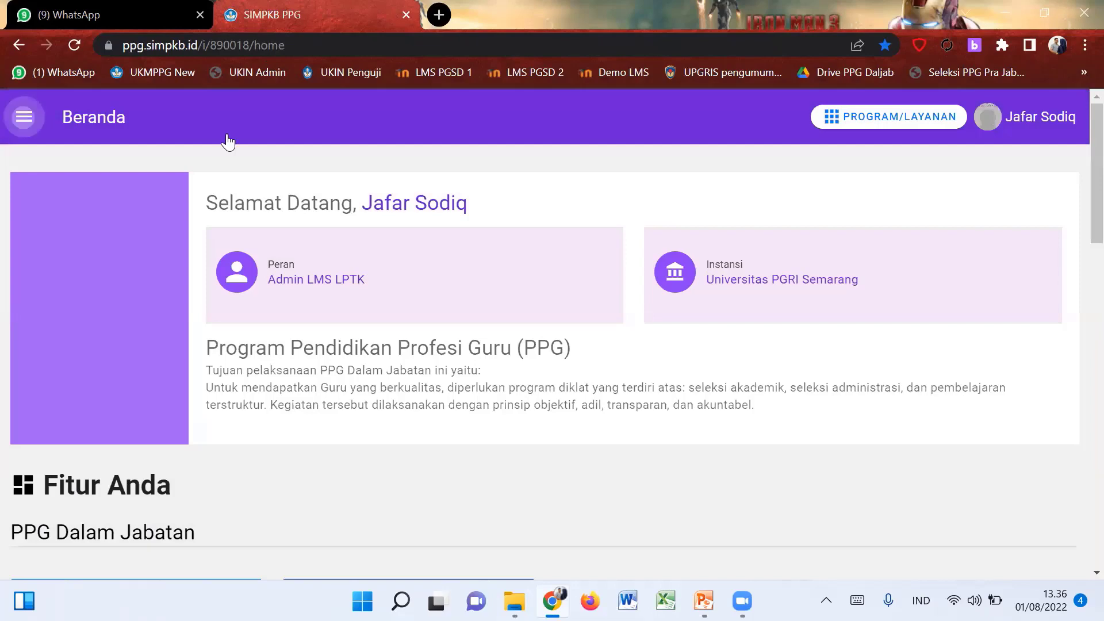
click(283, 118)
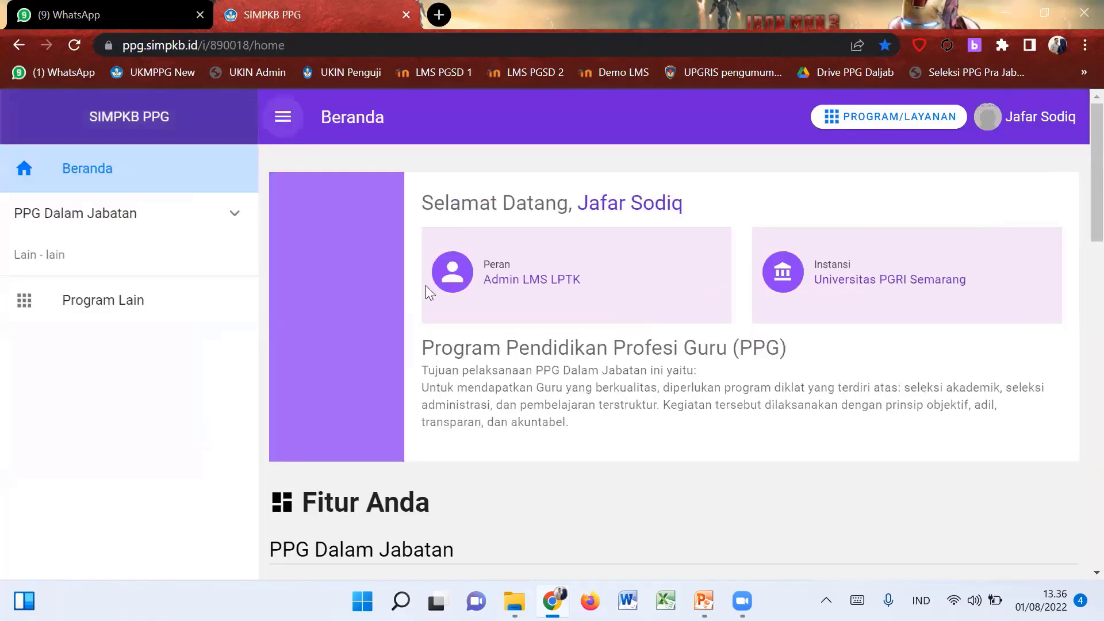
scroll(491, 195, up, 1)
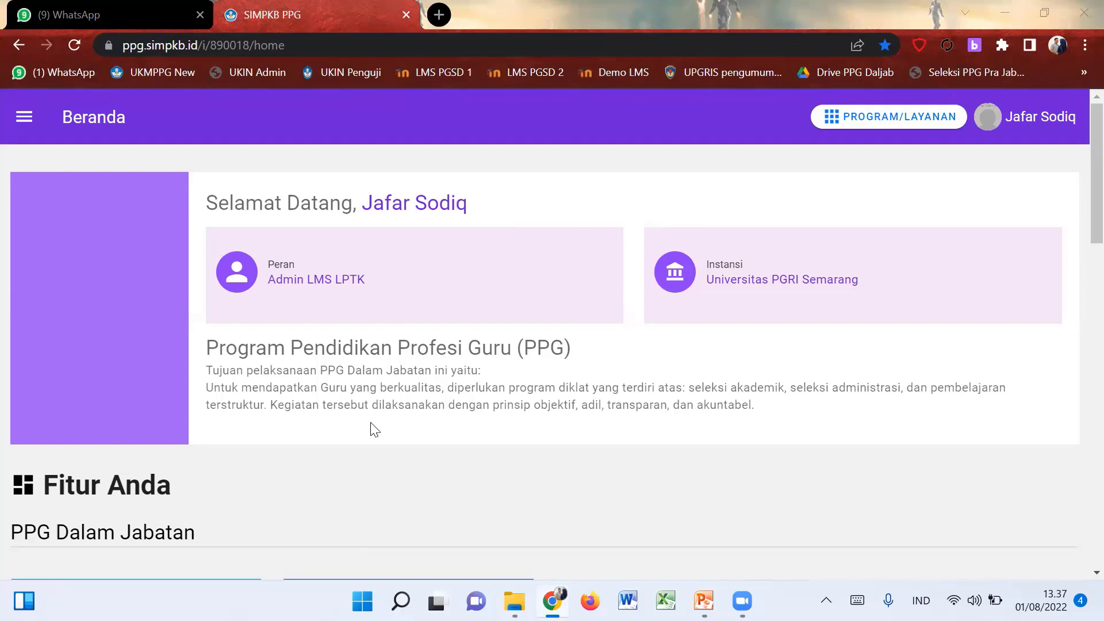
Reopen the side navigation and expand PPG Dalam Jabatan to list Kelas Diklat and Penyegaran - LMS.
click(25, 120)
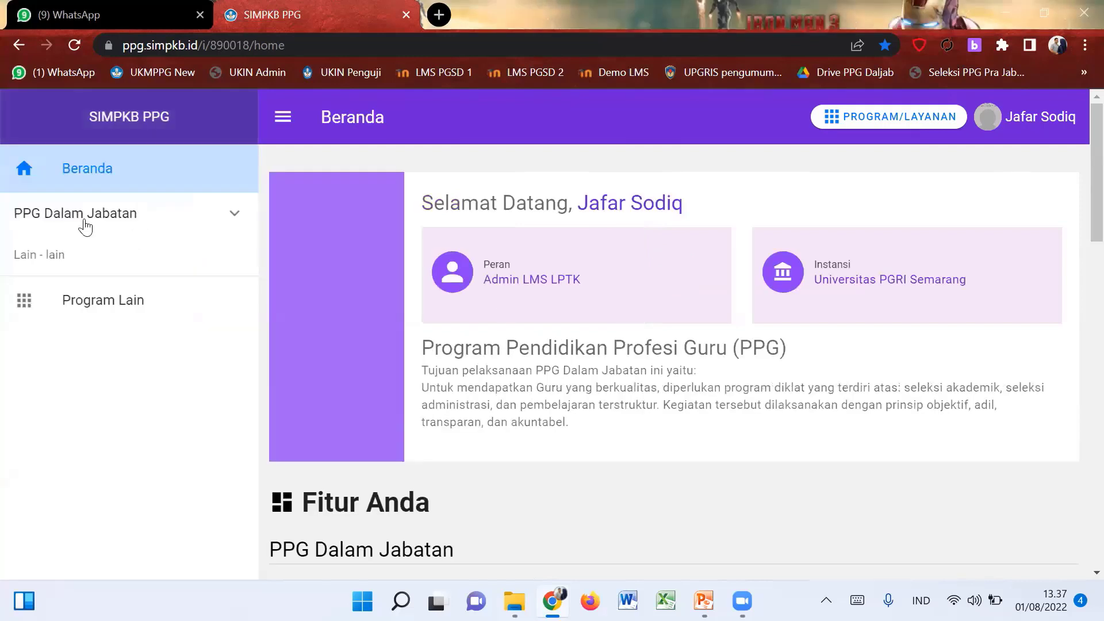
scroll(531, 465, down, 8)
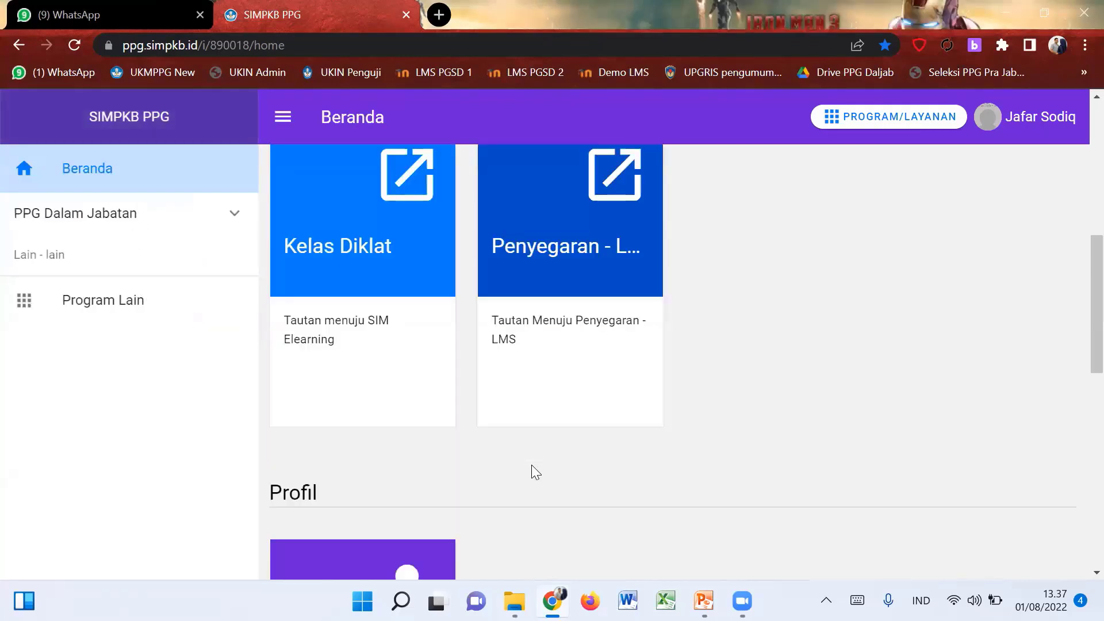
scroll(529, 470, up, 6)
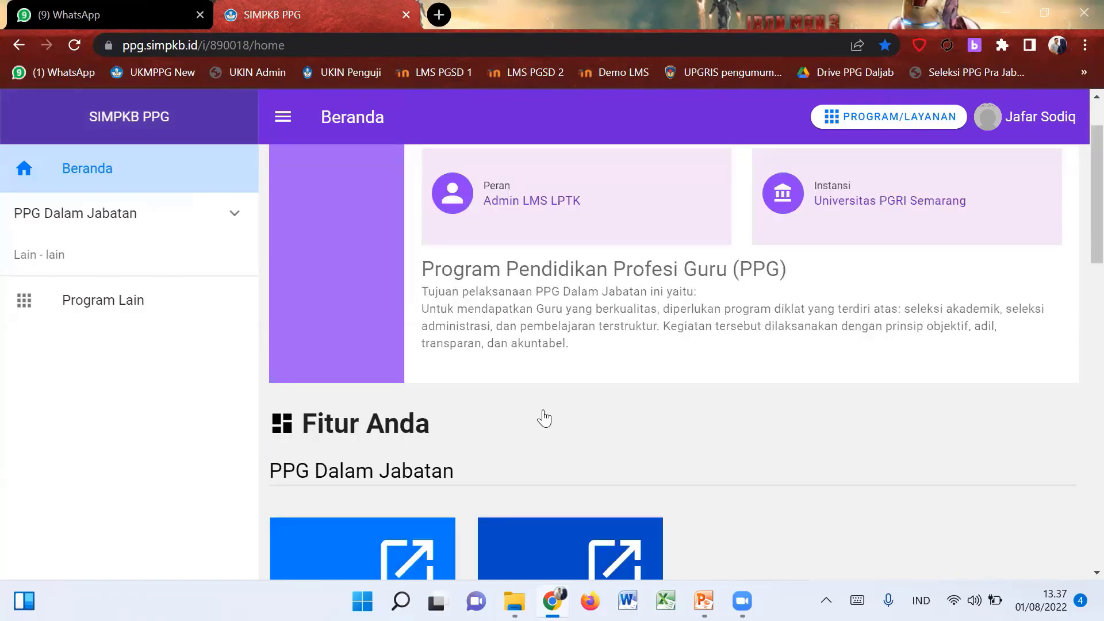
scroll(542, 416, down, 9)
scroll(542, 416, down, 6)
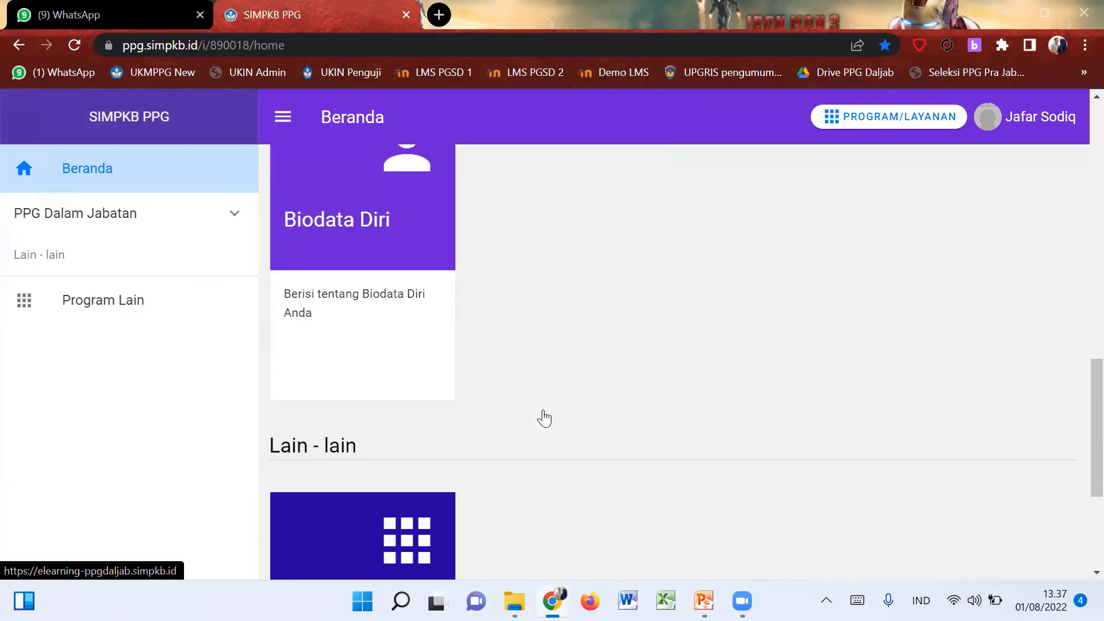
scroll(557, 276, up, 8)
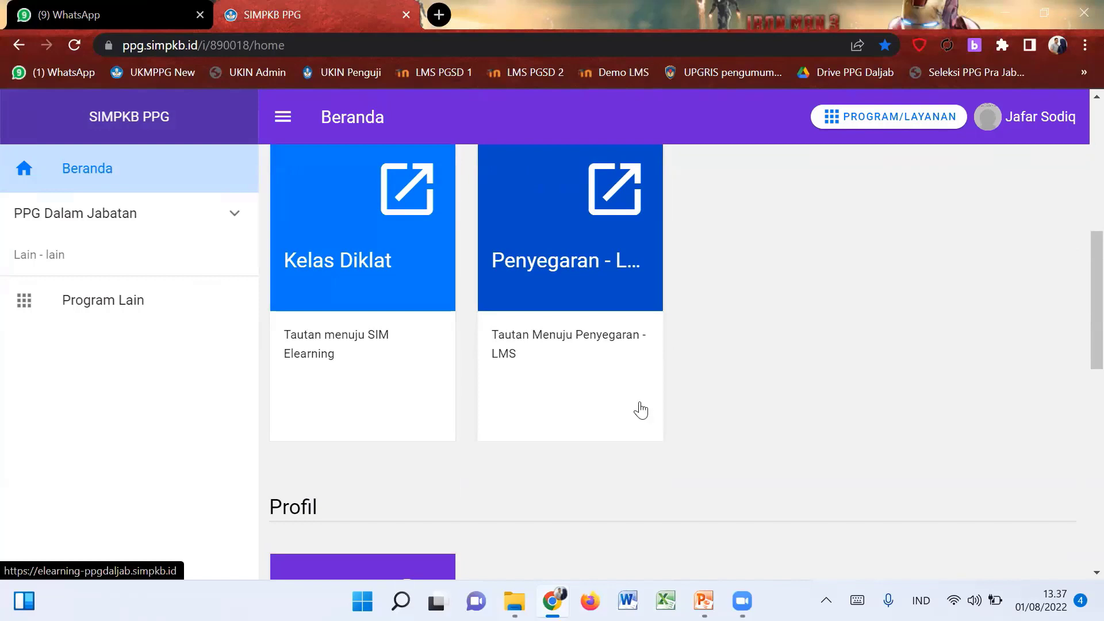
scroll(640, 410, up, 2)
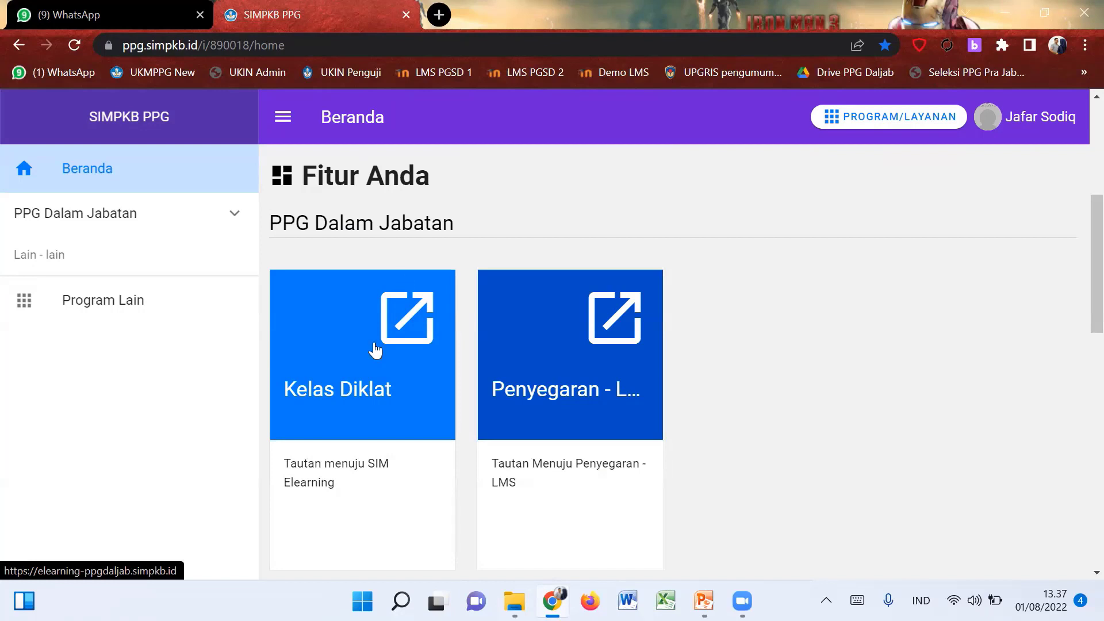
click(231, 217)
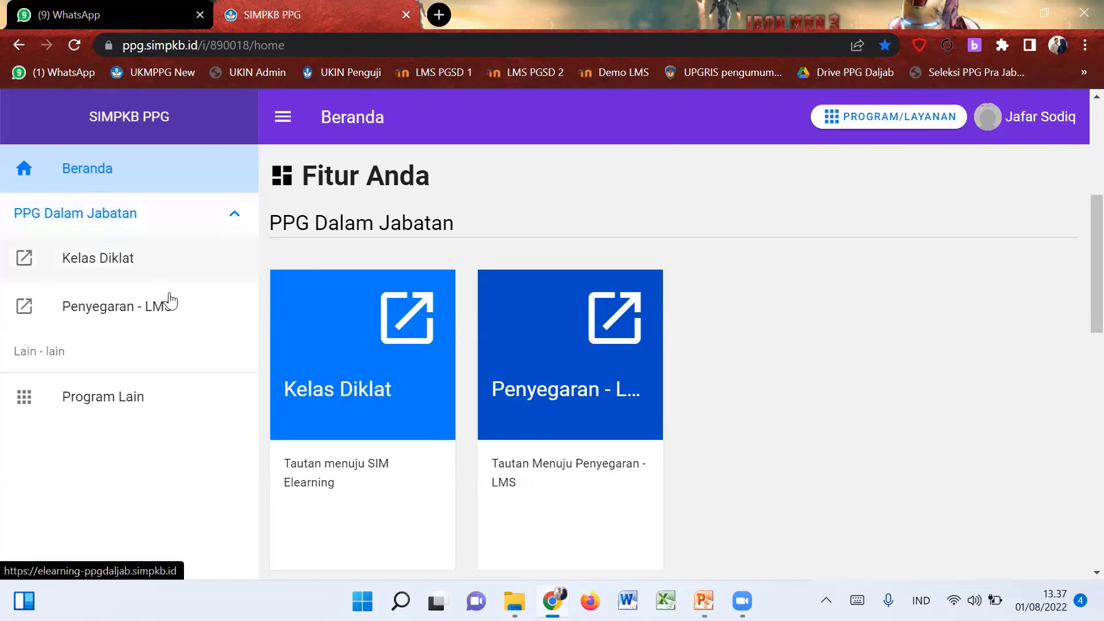
scroll(716, 335, down, 7)
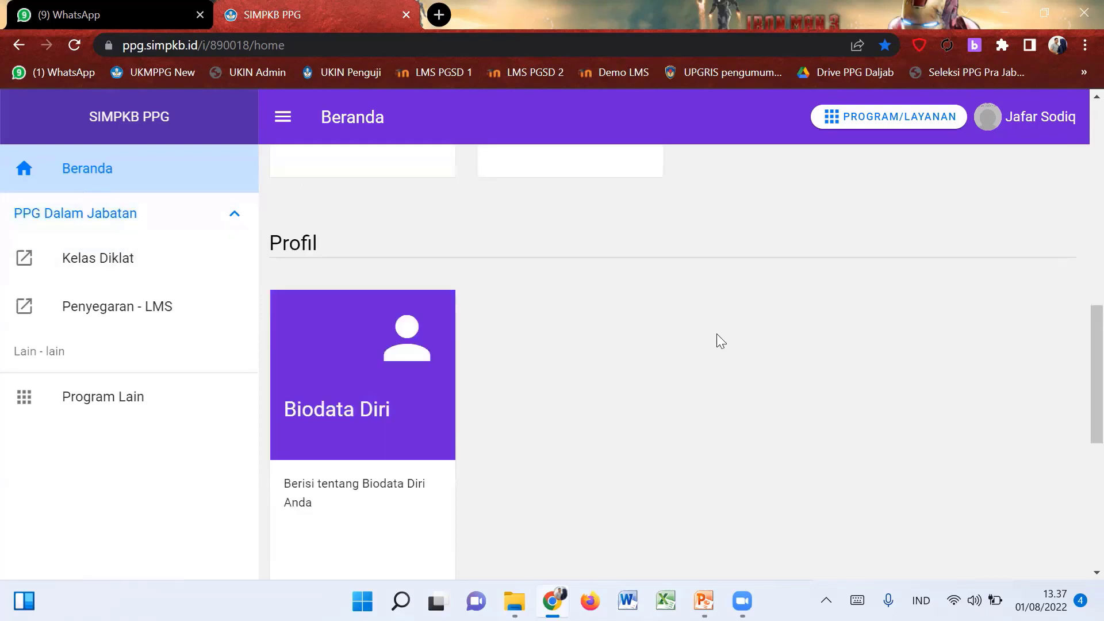
scroll(716, 334, up, 8)
scroll(358, 350, down, 2)
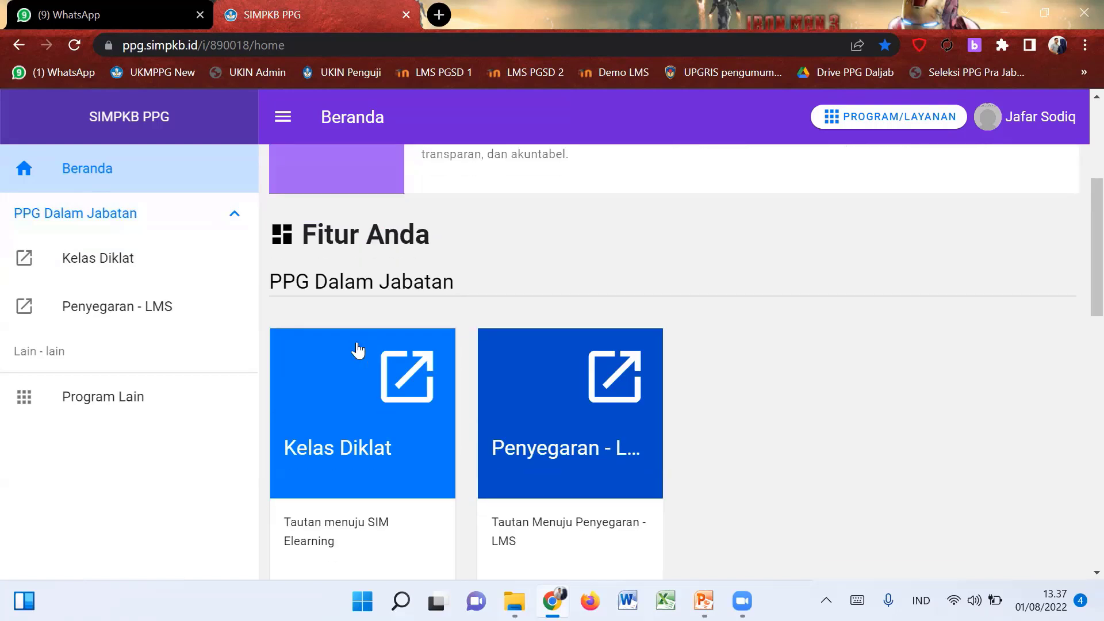
click(351, 356)
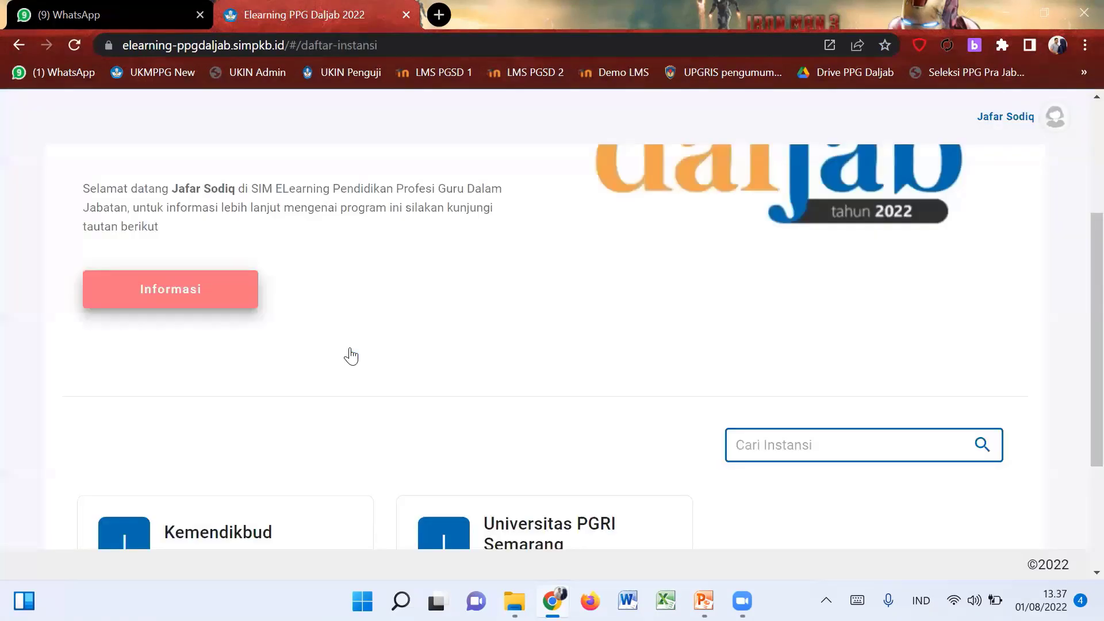
scroll(351, 356, down, 3)
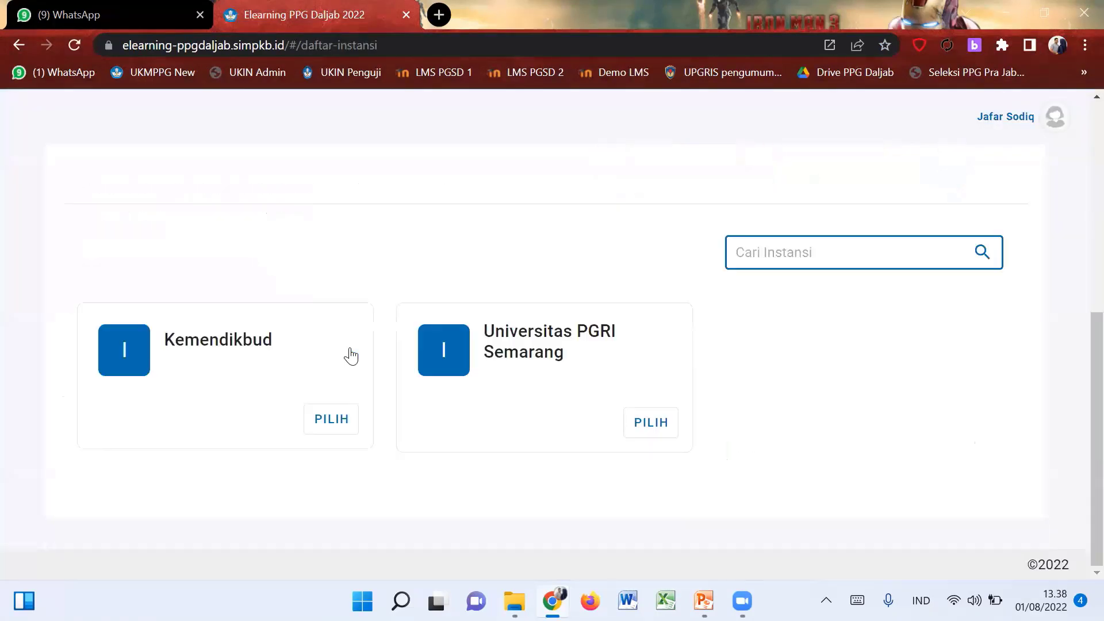
click(17, 48)
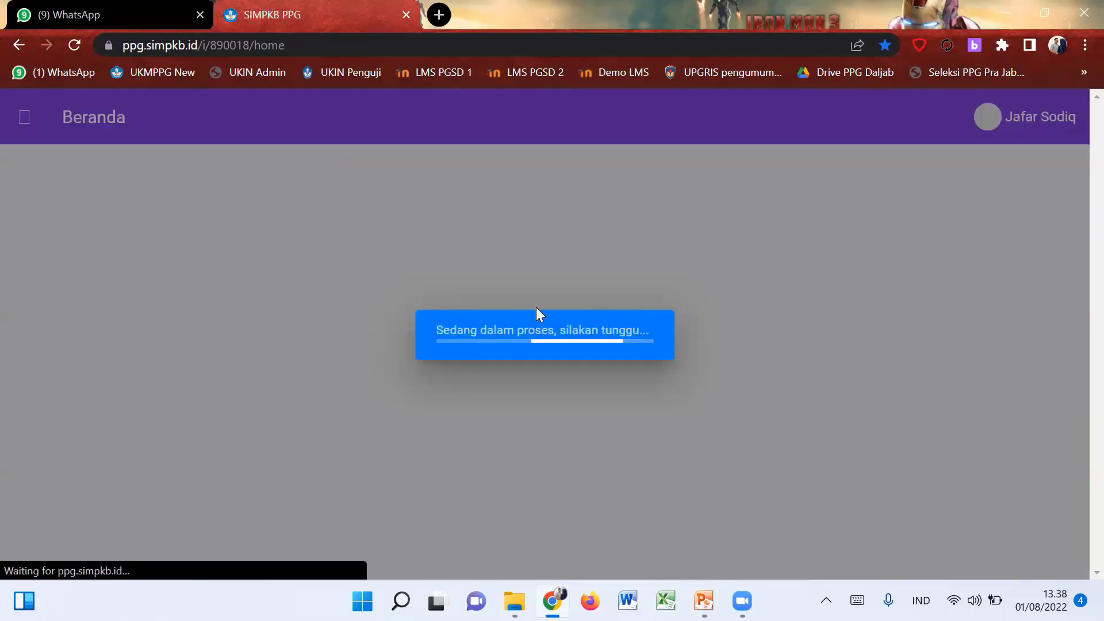
Open the Penyegaran - LMS site and find the Kemendikbud and Universitas PGRI Semarang cards.
scroll(167, 365, down, 4)
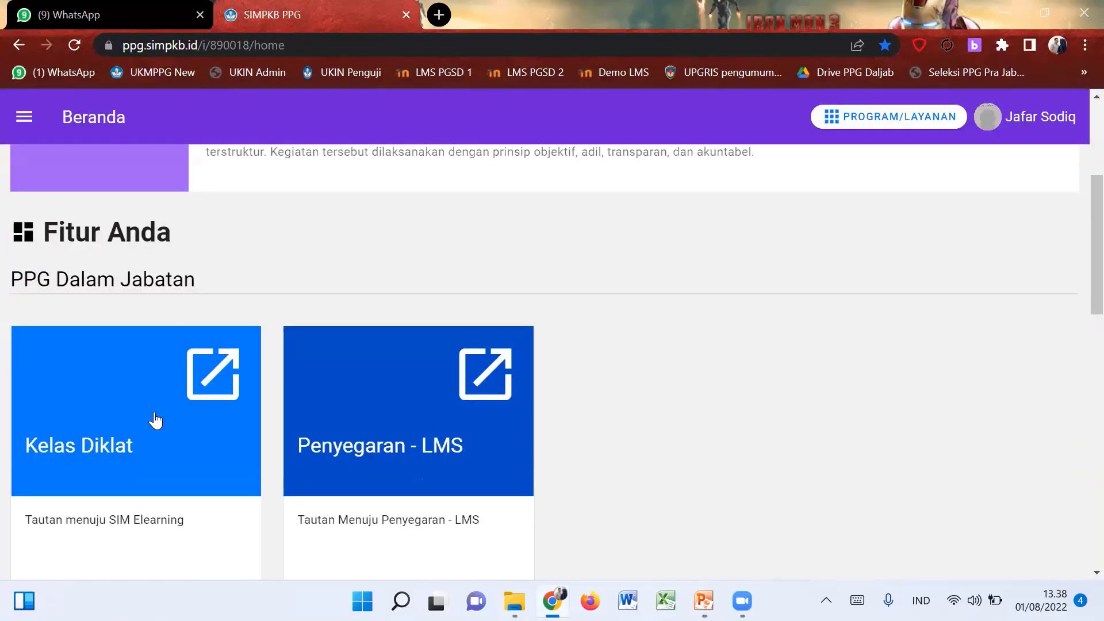
scroll(153, 419, down, 1)
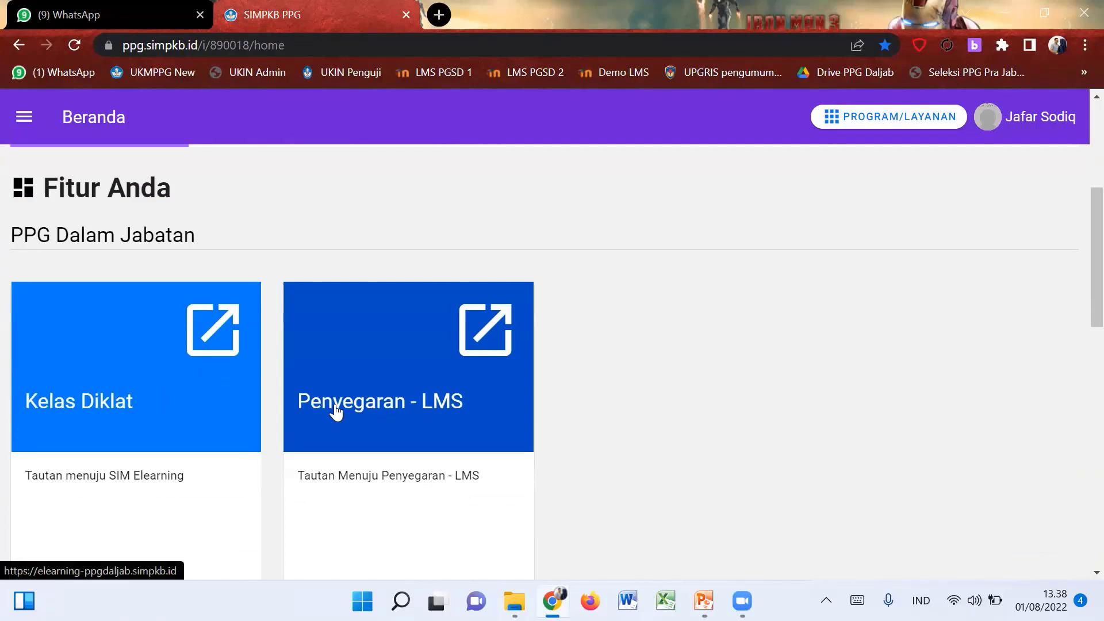
click(162, 400)
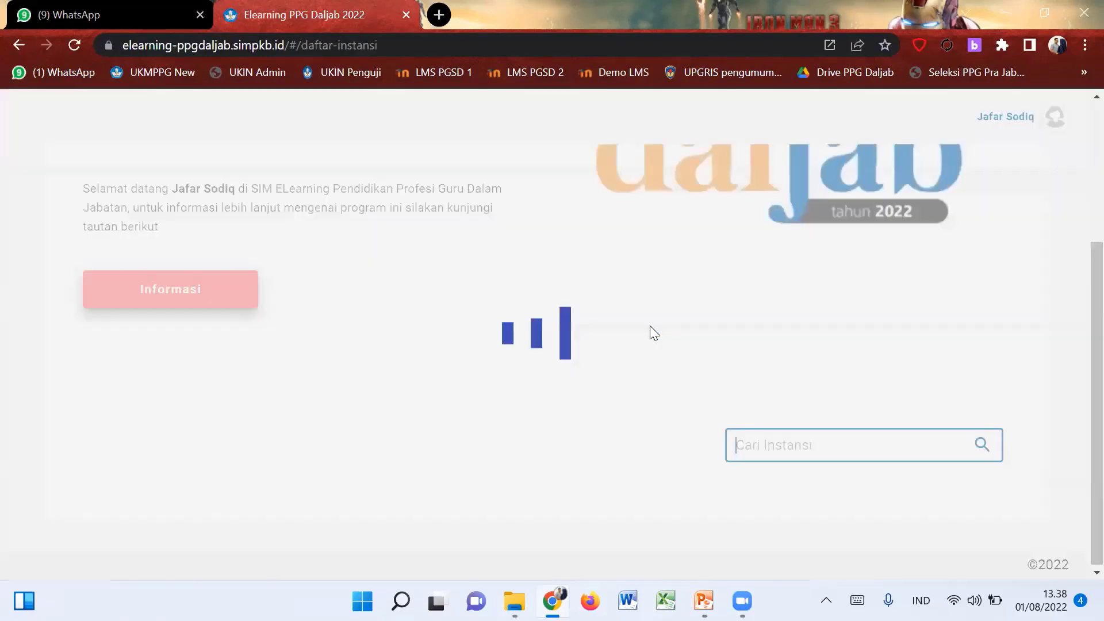
scroll(649, 327, down, 3)
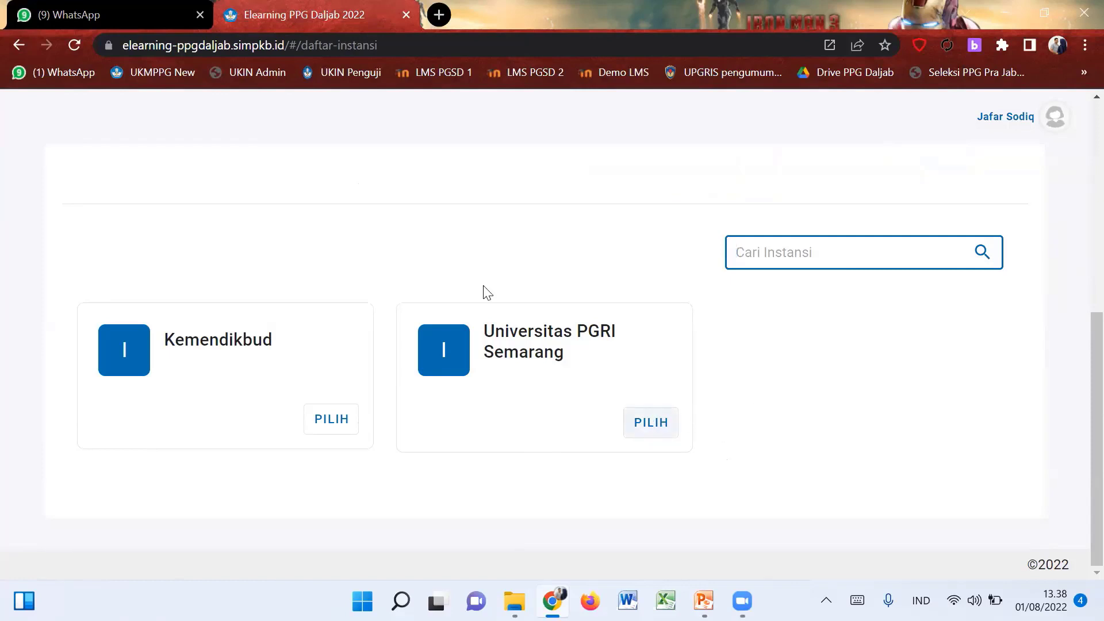
scroll(483, 292, up, 2)
scroll(484, 289, up, 3)
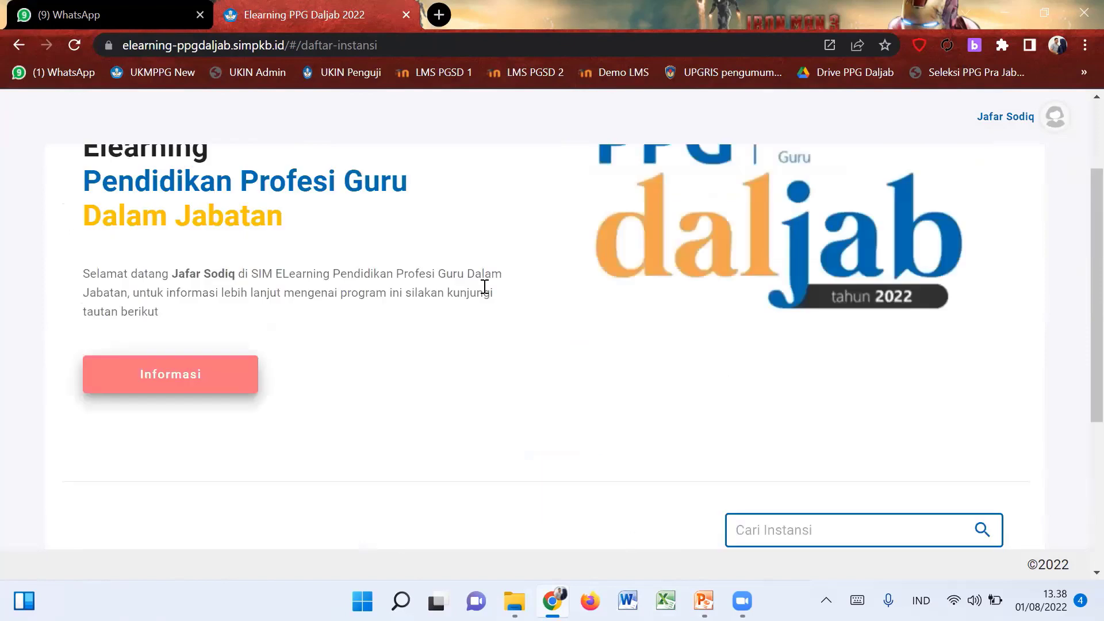
scroll(485, 286, up, 1)
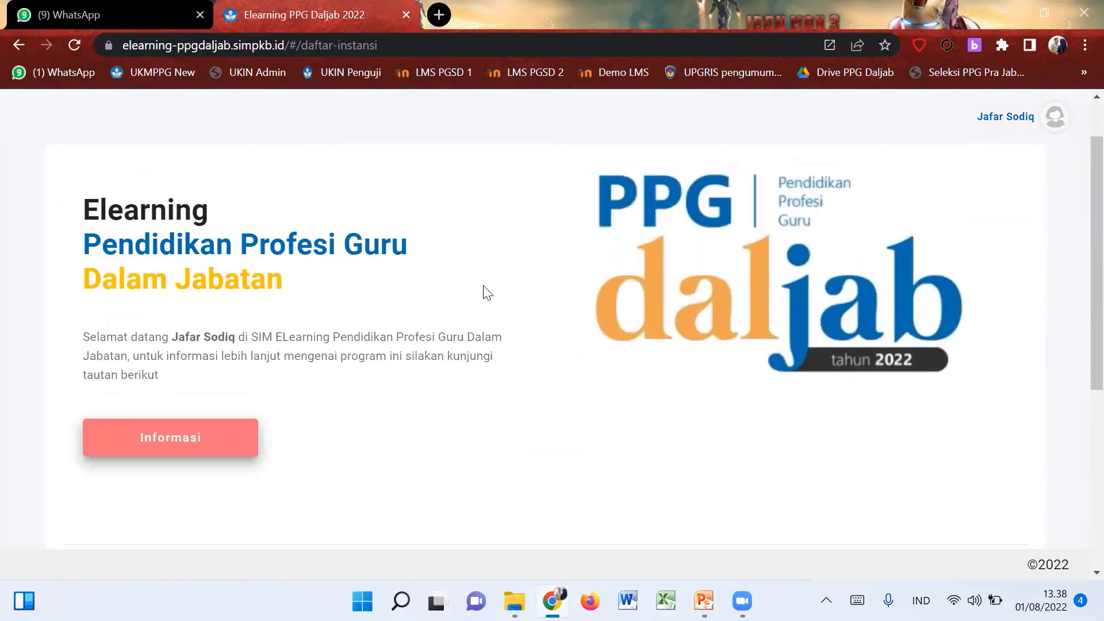
scroll(488, 292, down, 5)
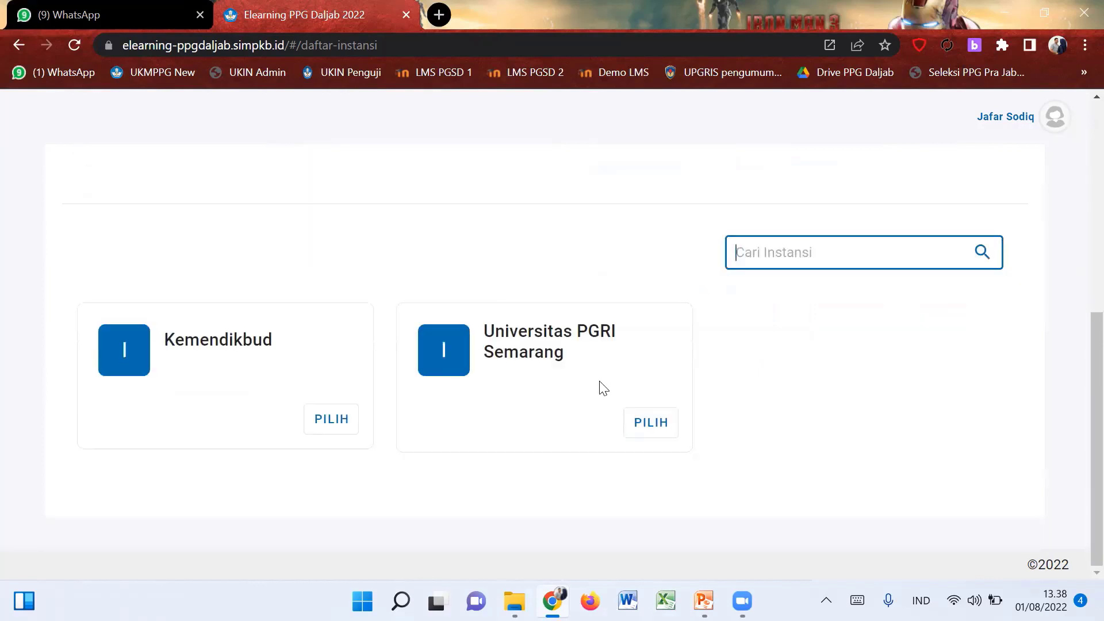
Pick Universitas PGRI Semarang on its institution card.
click(642, 425)
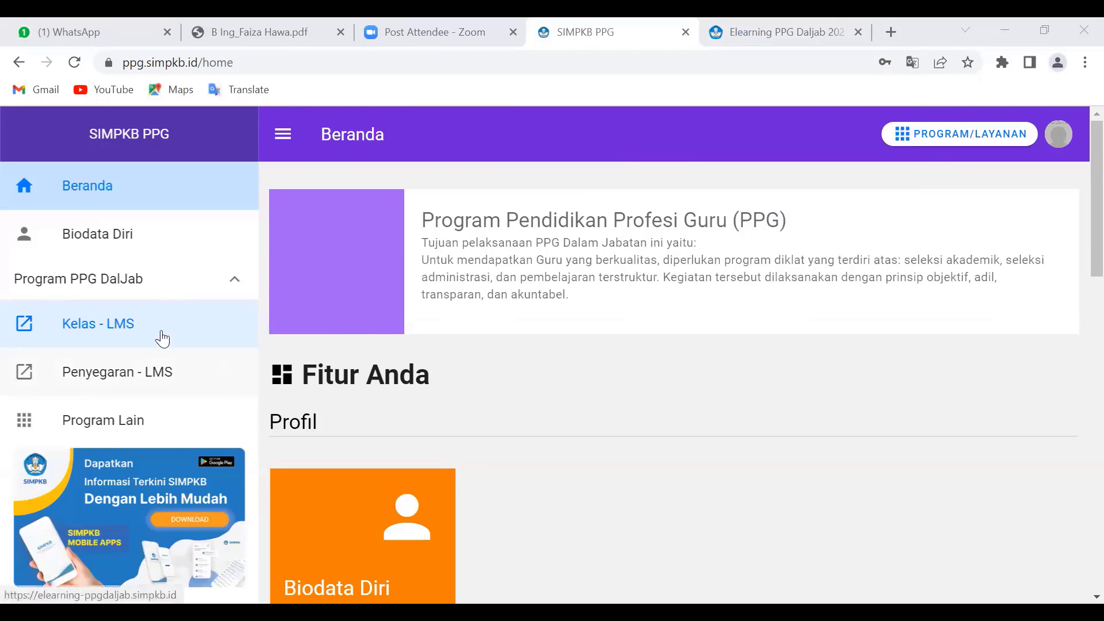
Open Kelas - LMS in a new tab, check the empty Diklatku list, then return to SIMPKB PPG.
click(122, 326)
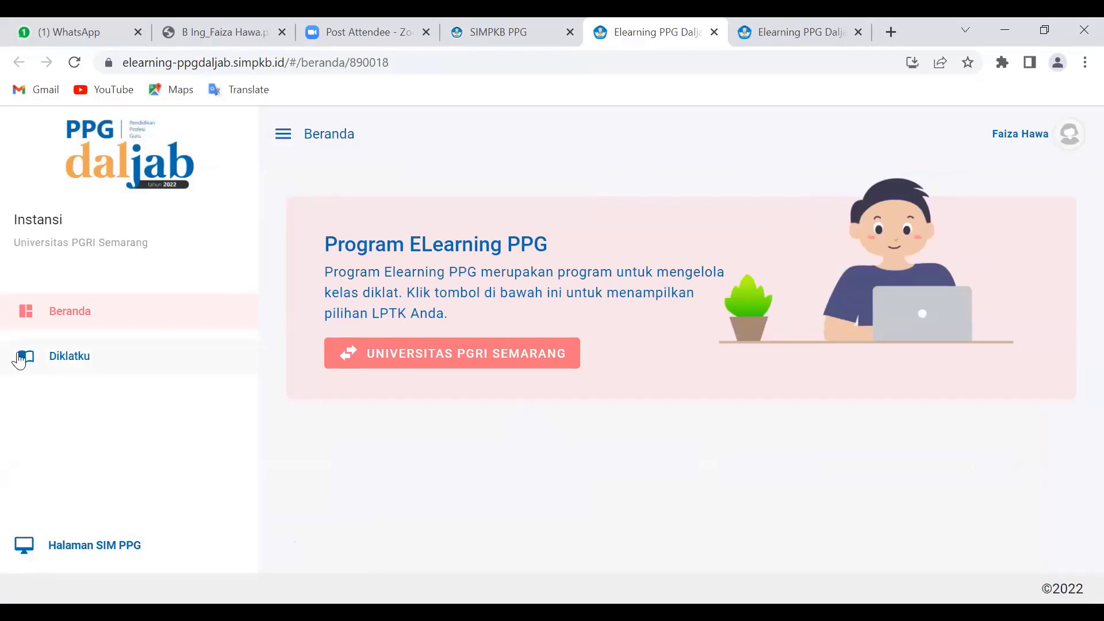
click(60, 358)
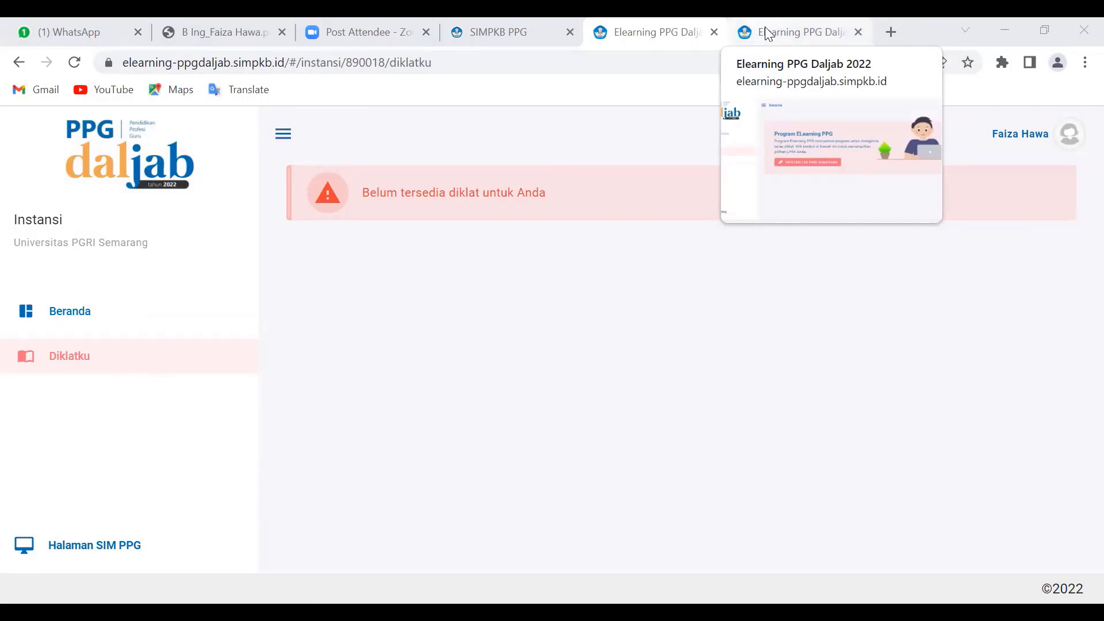
click(764, 26)
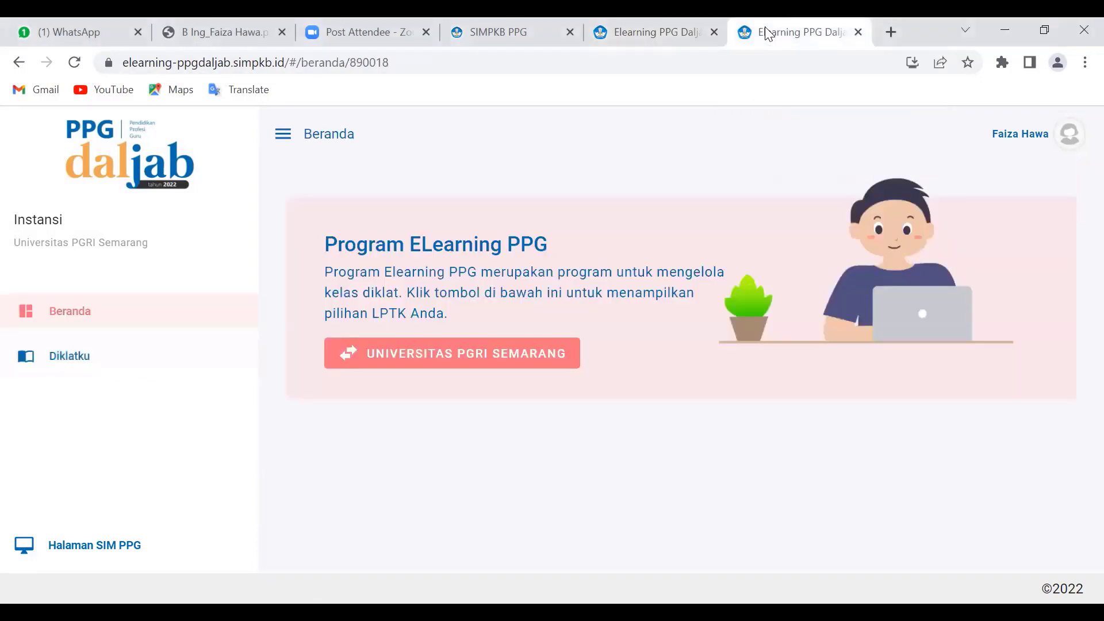
click(638, 29)
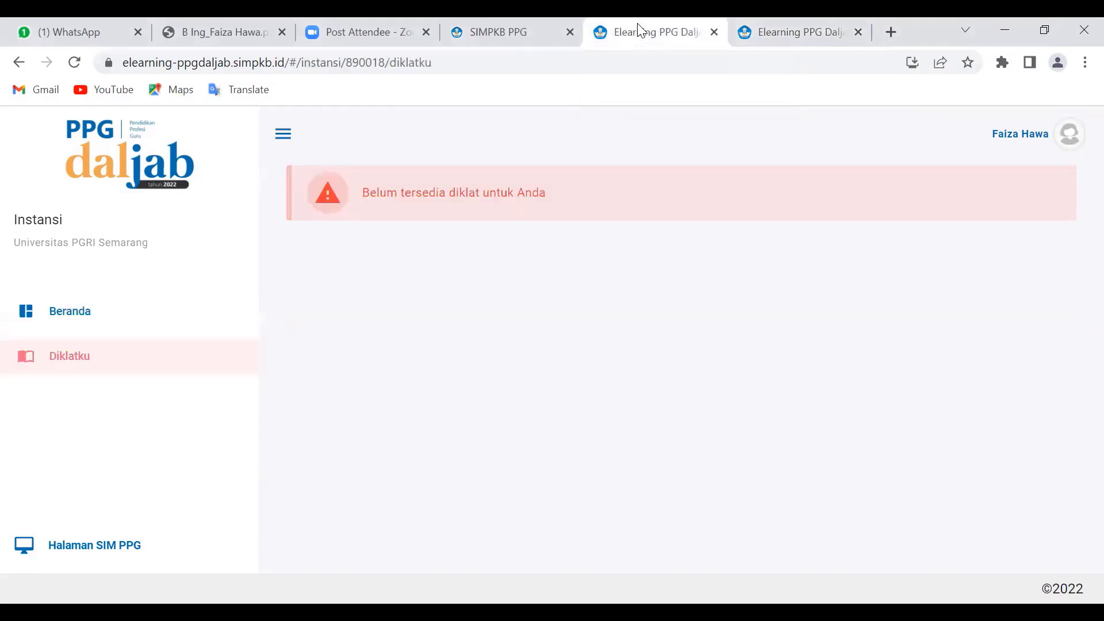
click(494, 32)
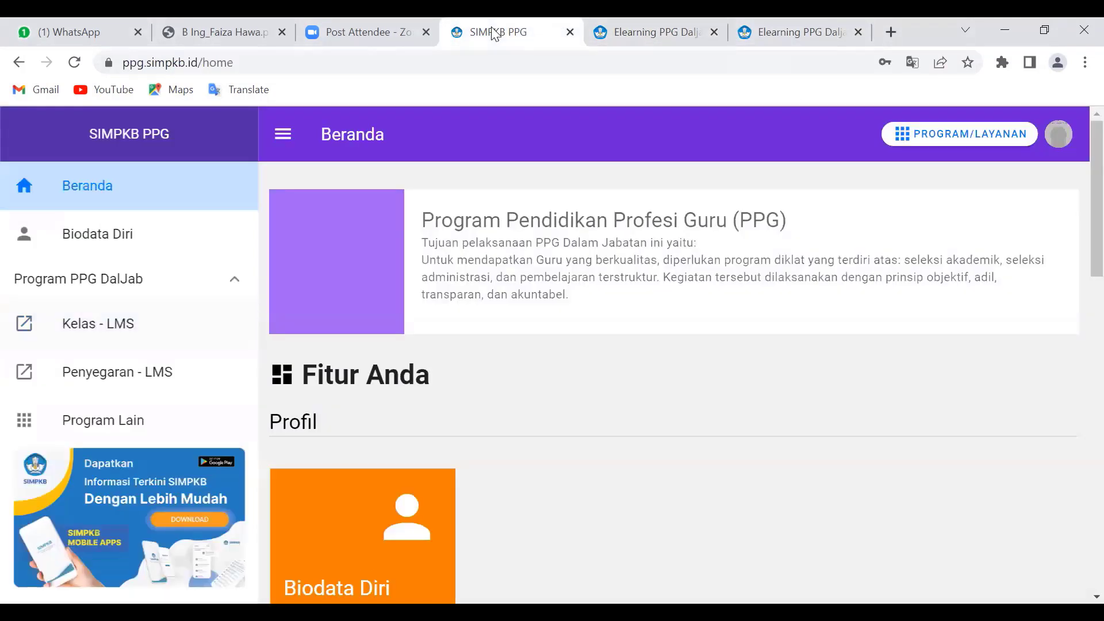
Switch back to the Elearning PPG Daljab browser tab.
click(648, 36)
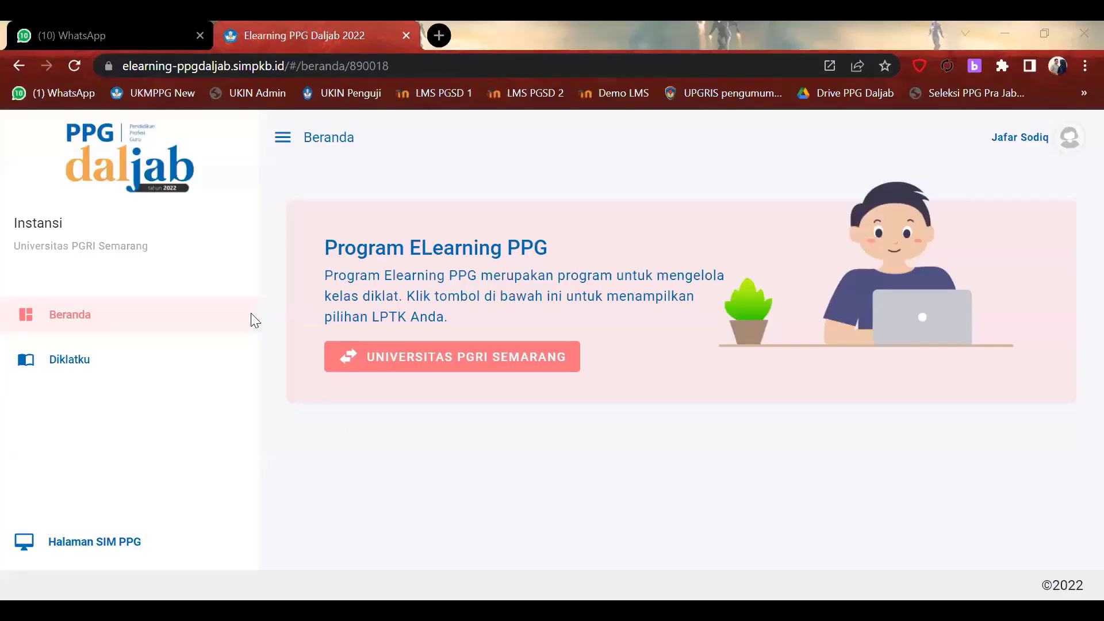
Go to Diklatku and launch the Kelas 003 PG-PAUD course through its TAUTAN LMS button.
click(68, 362)
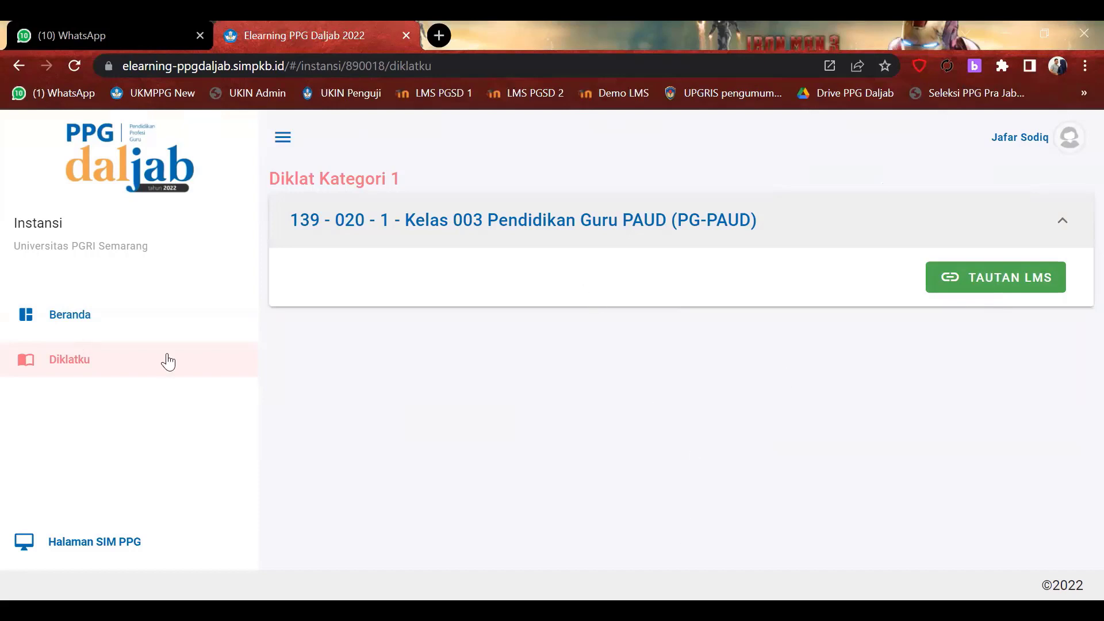
click(982, 278)
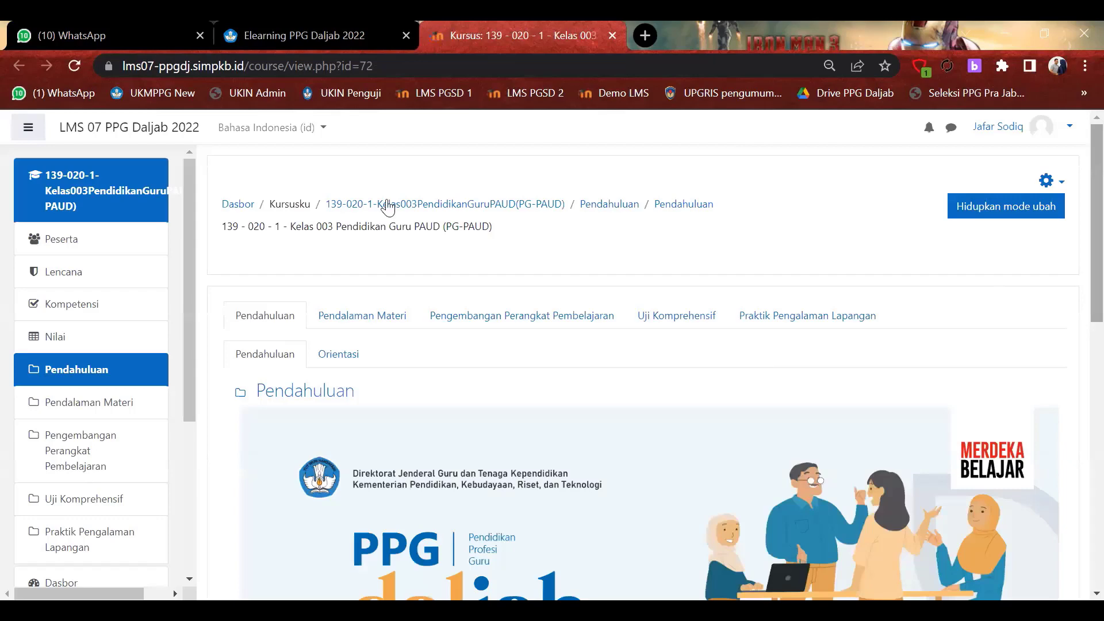
scroll(388, 208, down, 4)
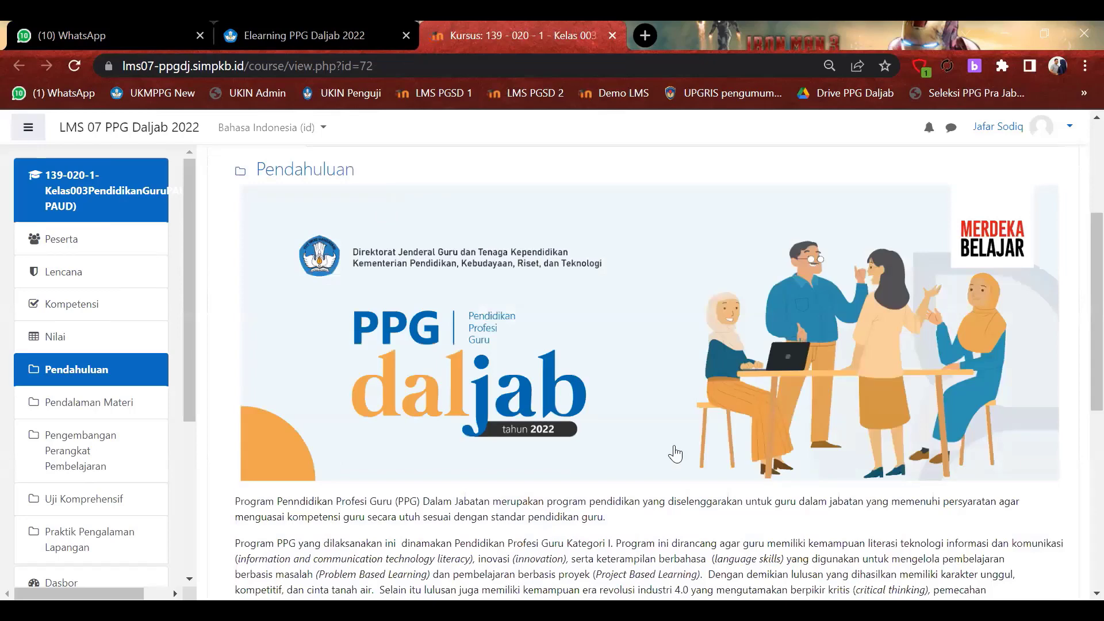
scroll(510, 390, up, 4)
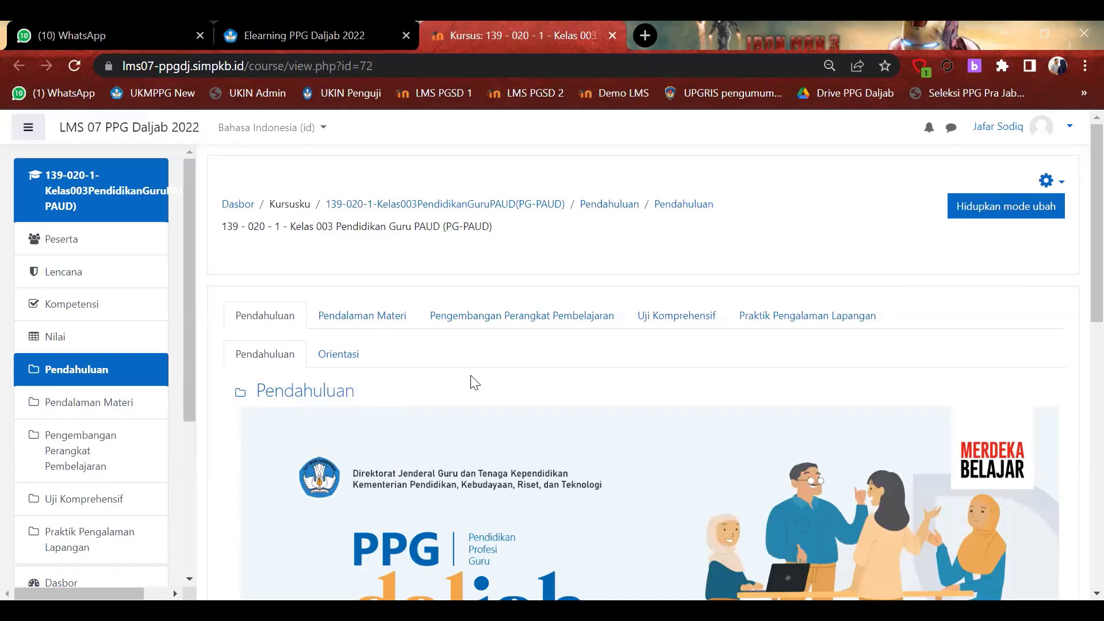
scroll(99, 247, down, 1)
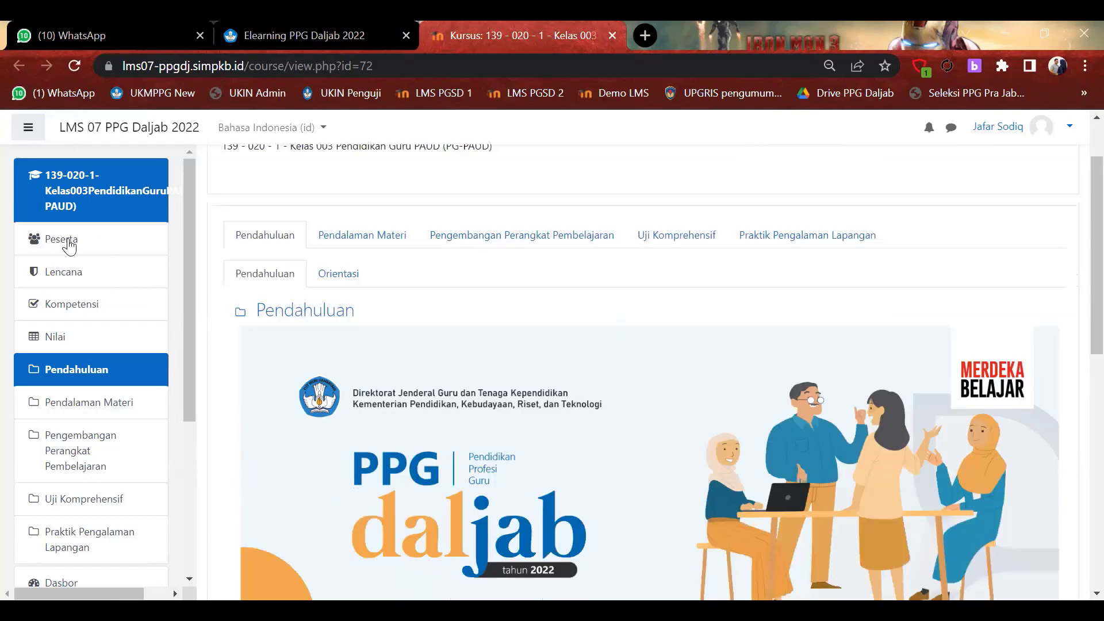
scroll(69, 245, down, 3)
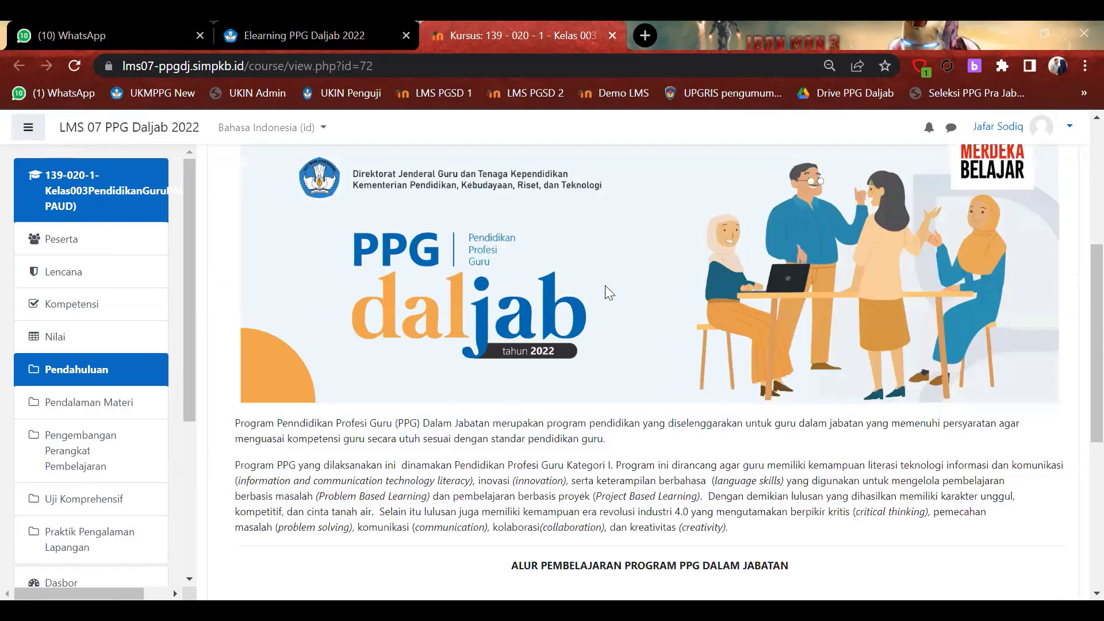
scroll(605, 286, up, 3)
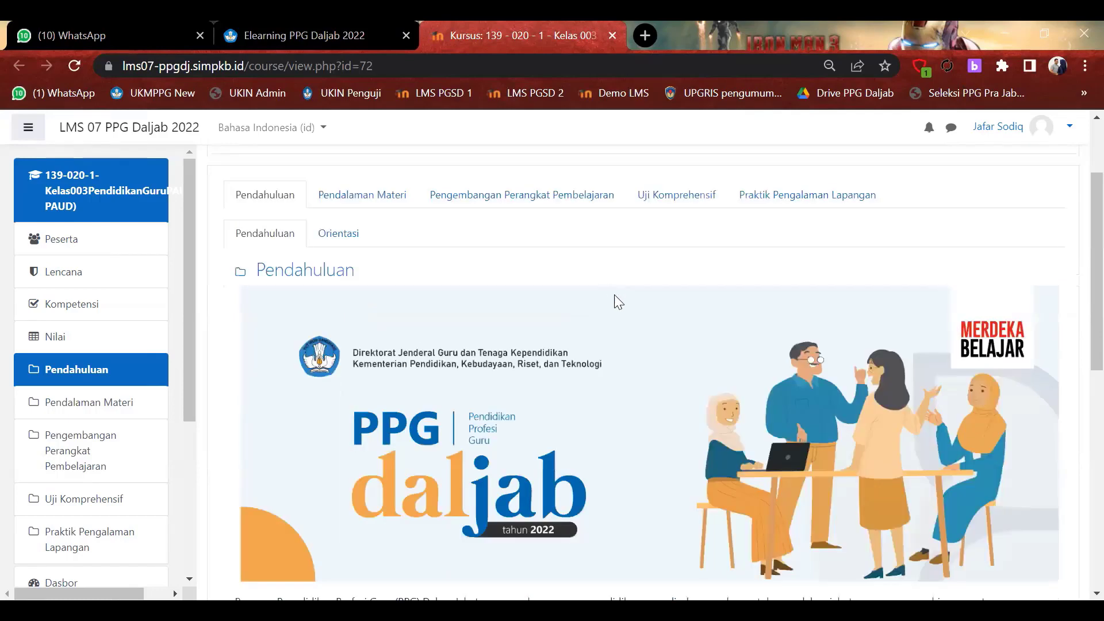
Open the Peserta page and review the 47 enrolled participants with their roles and status.
click(650, 359)
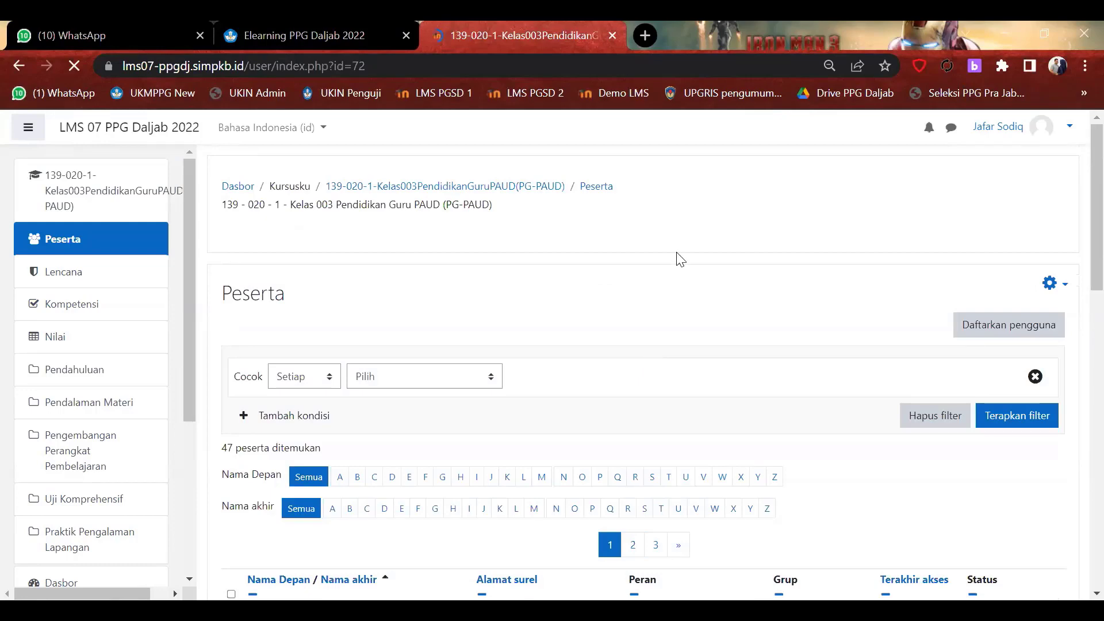
scroll(681, 264, down, 6)
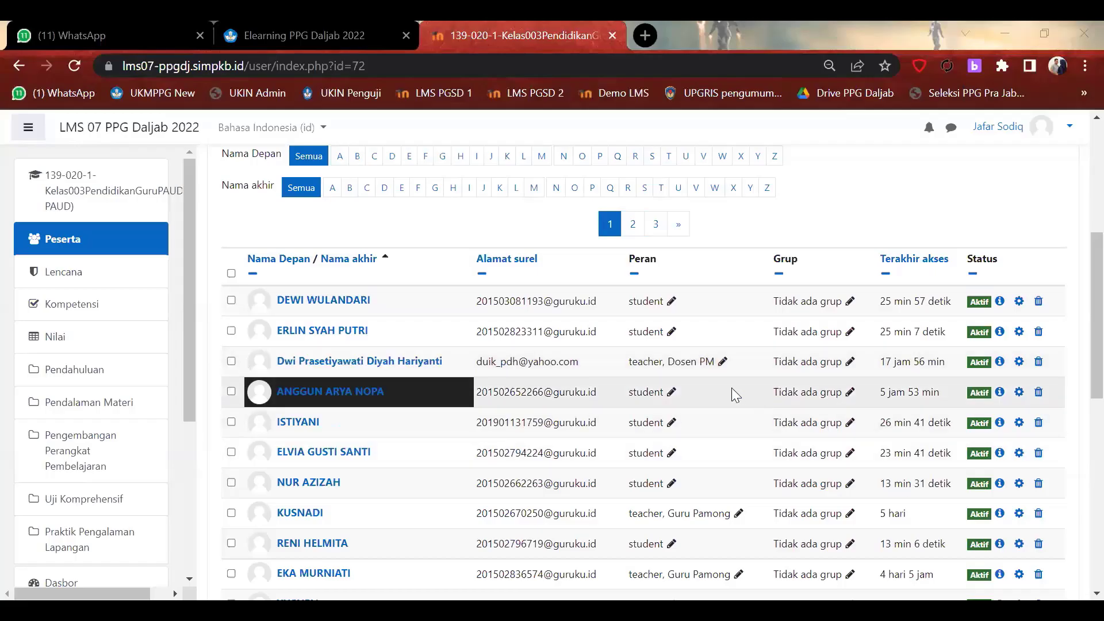
scroll(731, 387, down, 4)
scroll(732, 393, up, 5)
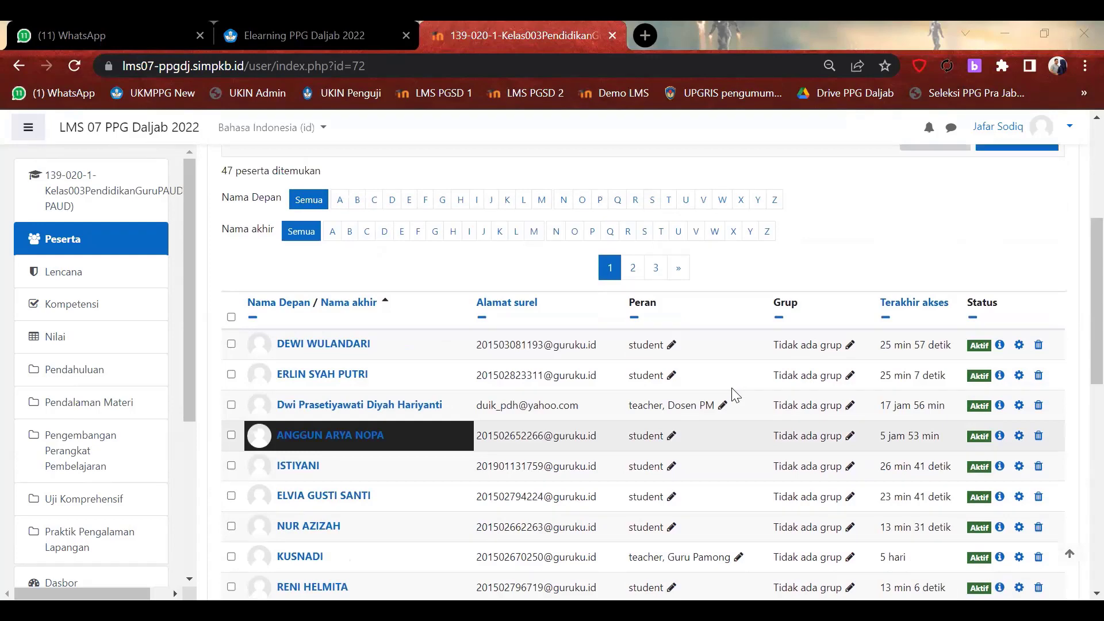
scroll(731, 391, up, 1)
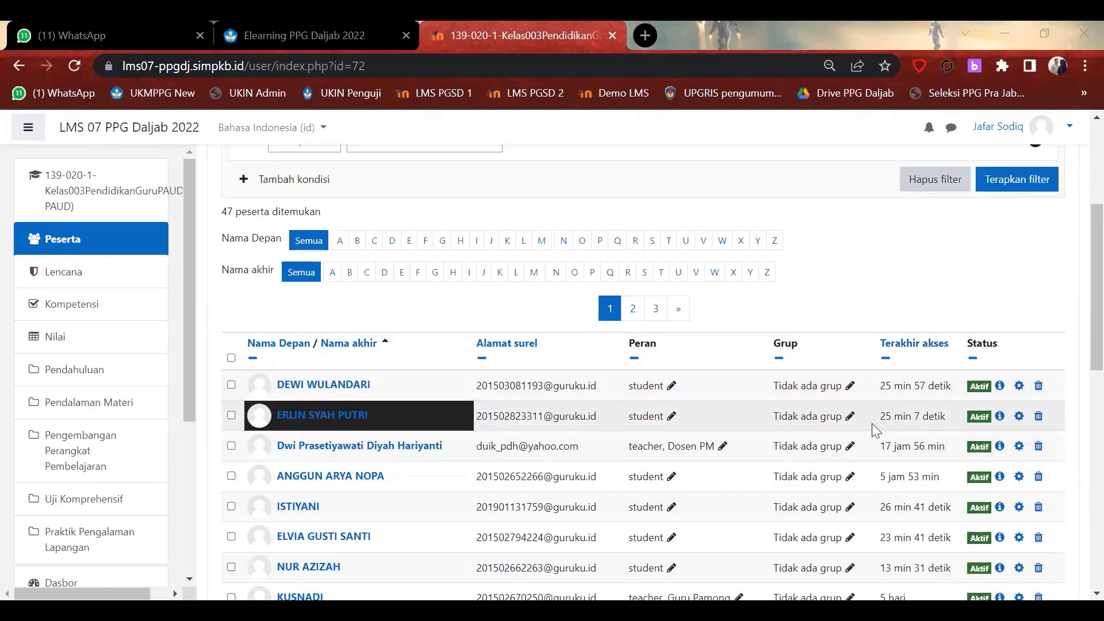
scroll(871, 423, down, 10)
scroll(872, 423, up, 5)
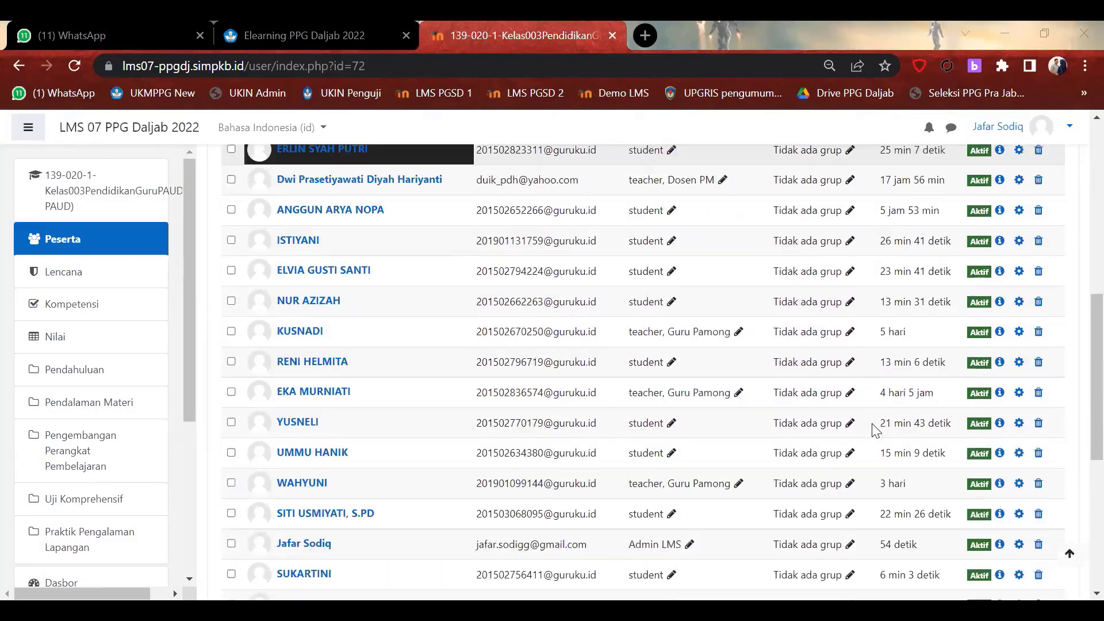
scroll(871, 428, down, 5)
scroll(873, 432, up, 10)
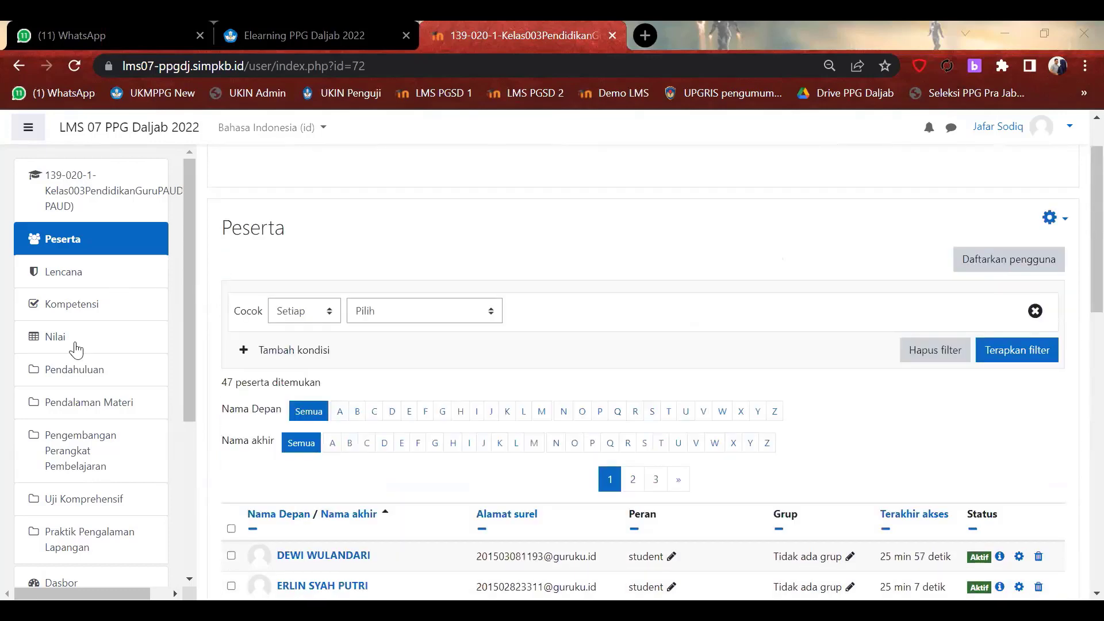
Open the Nilai grader report and review scores for all 35 students, averaging 84,29.
click(76, 349)
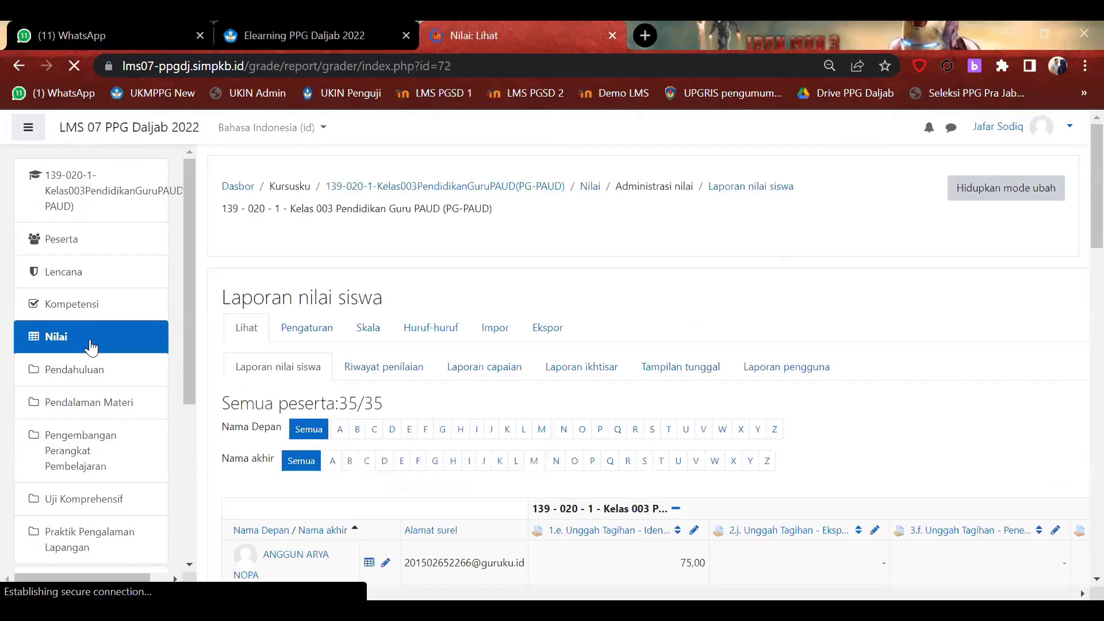
scroll(584, 403, down, 15)
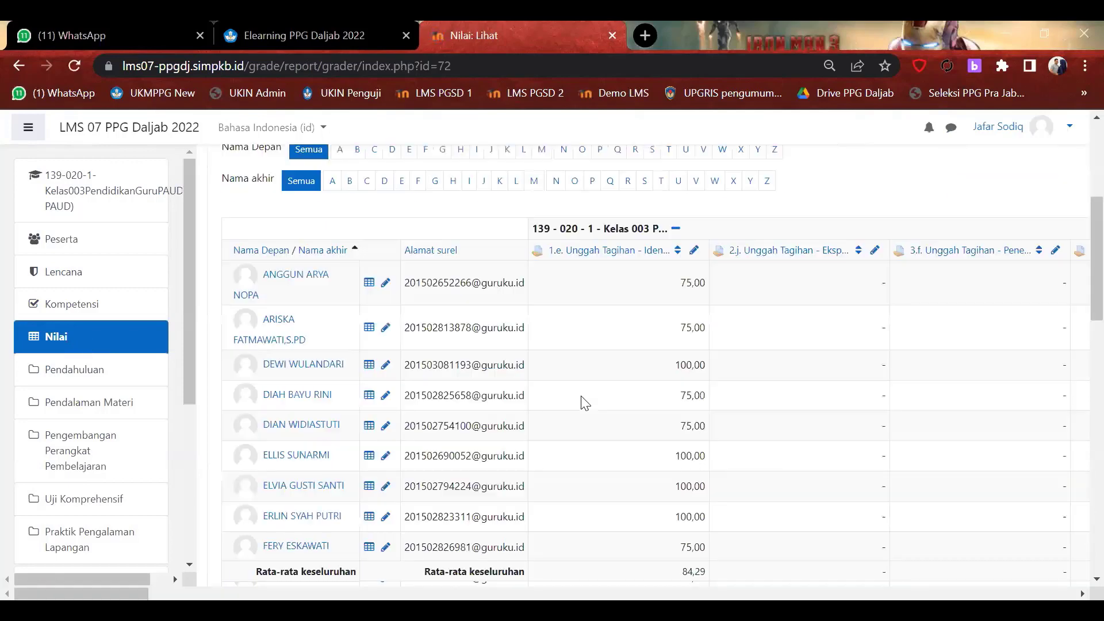
scroll(585, 402, up, 12)
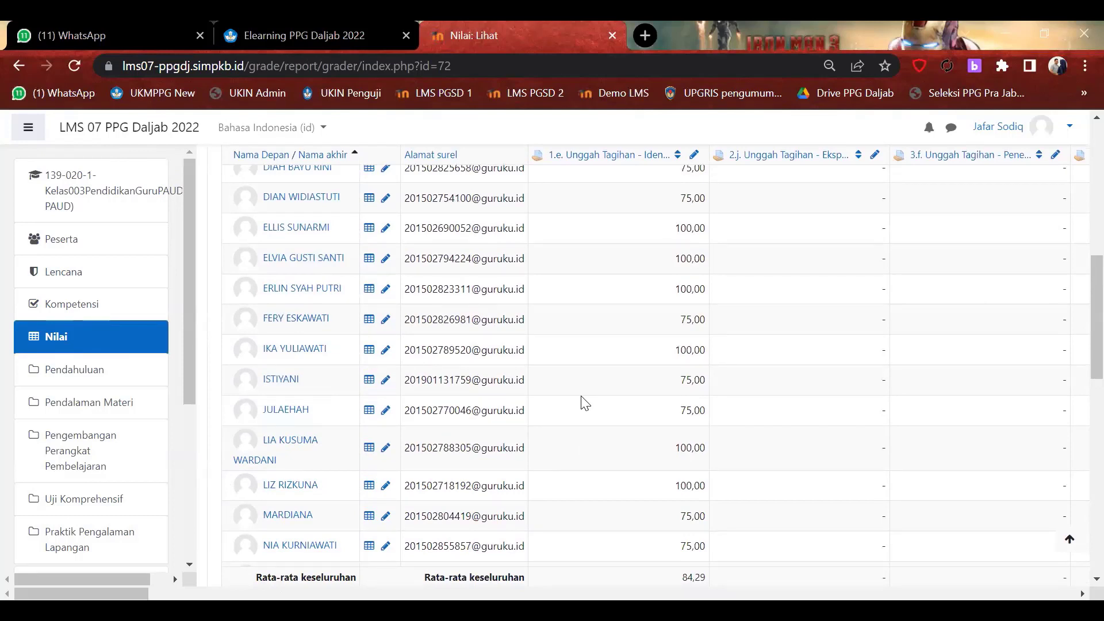
scroll(584, 403, up, 5)
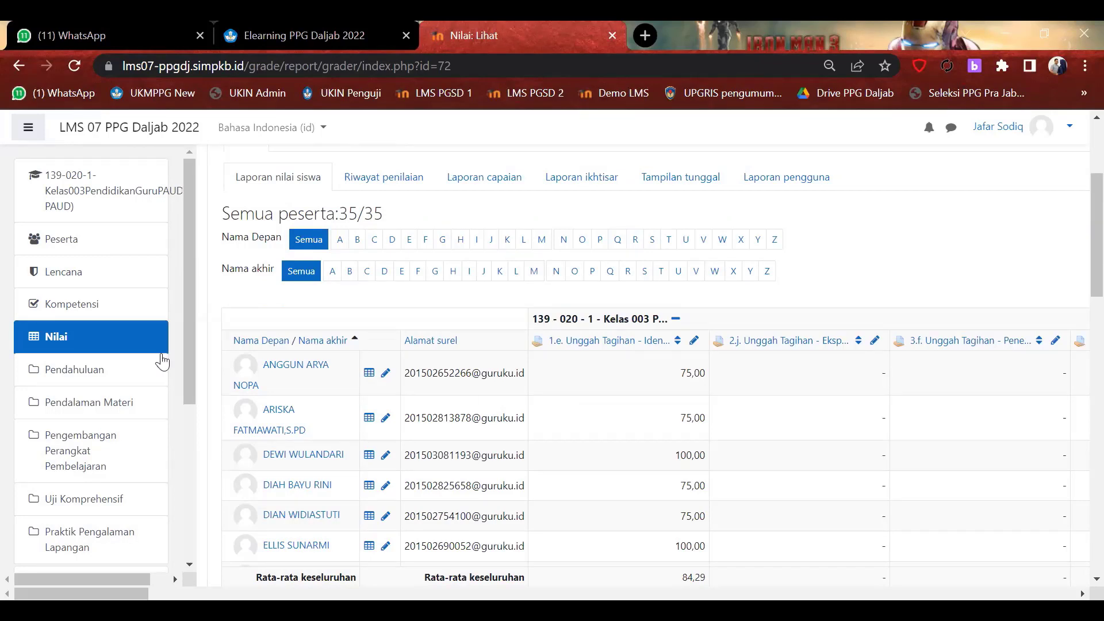
scroll(162, 361, down, 2)
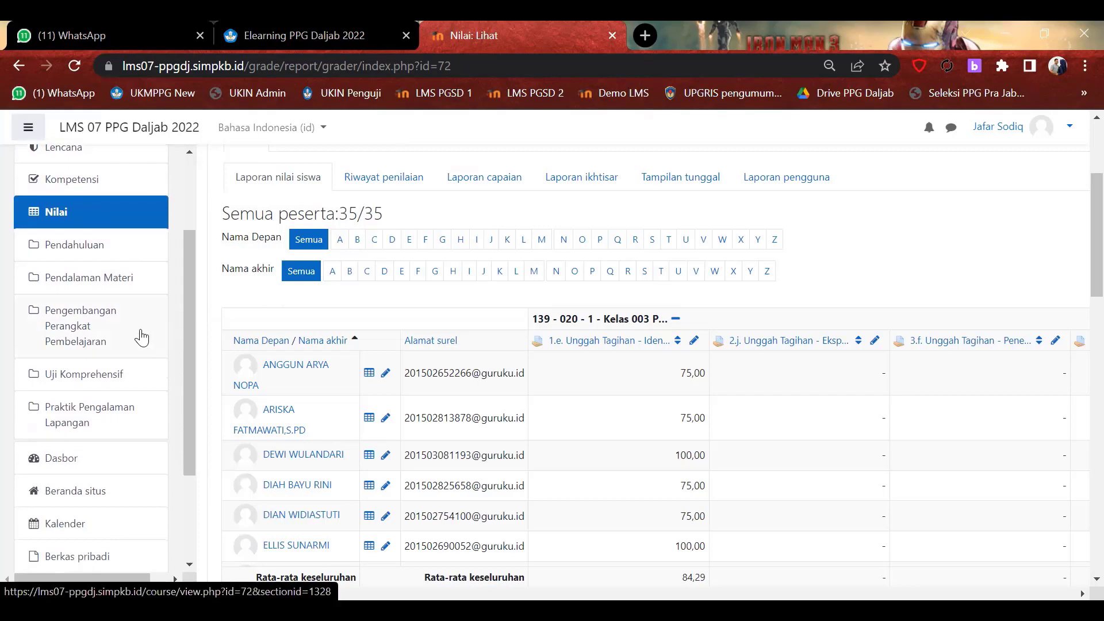
Open Pendalaman Materi, select the 1. Identifikasi Masalah tab, and scroll through its forums.
click(100, 284)
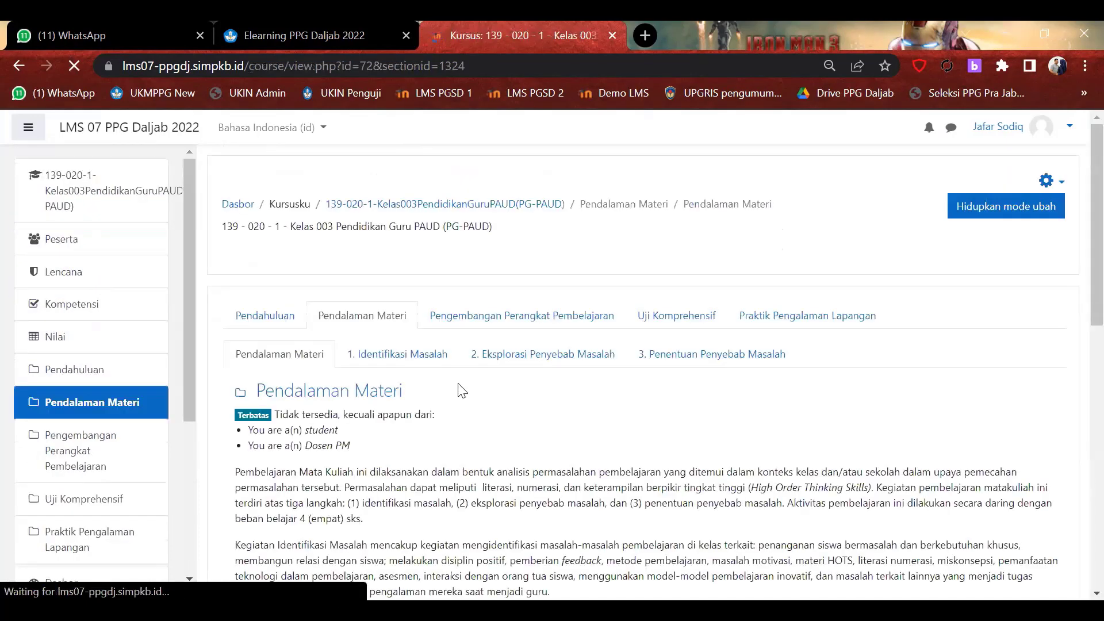
scroll(458, 383, down, 8)
scroll(458, 383, up, 5)
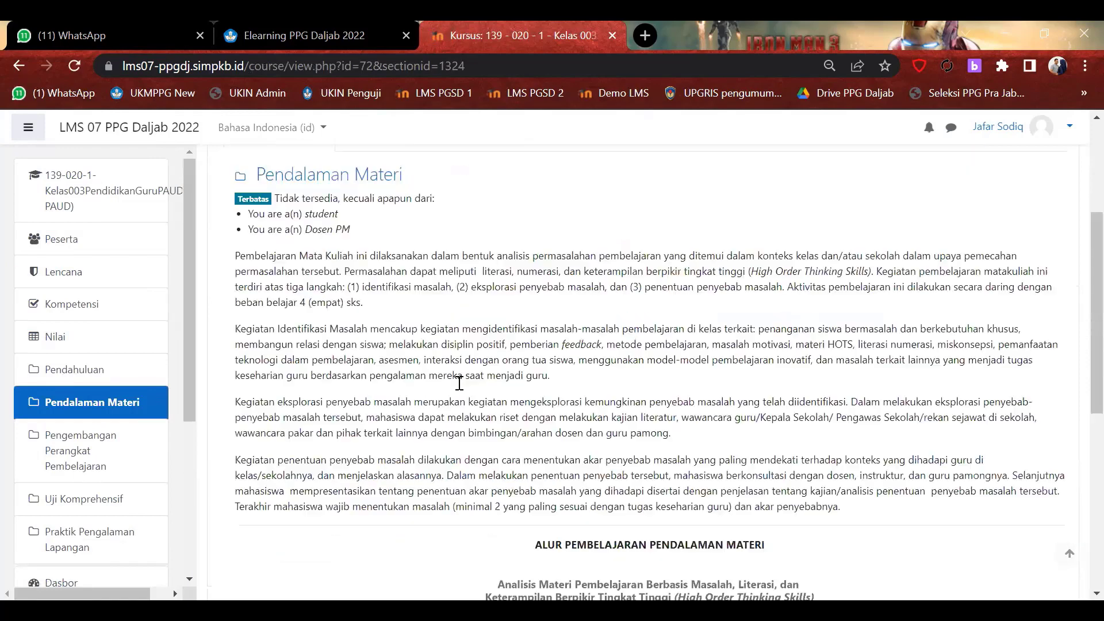
scroll(459, 383, up, 2)
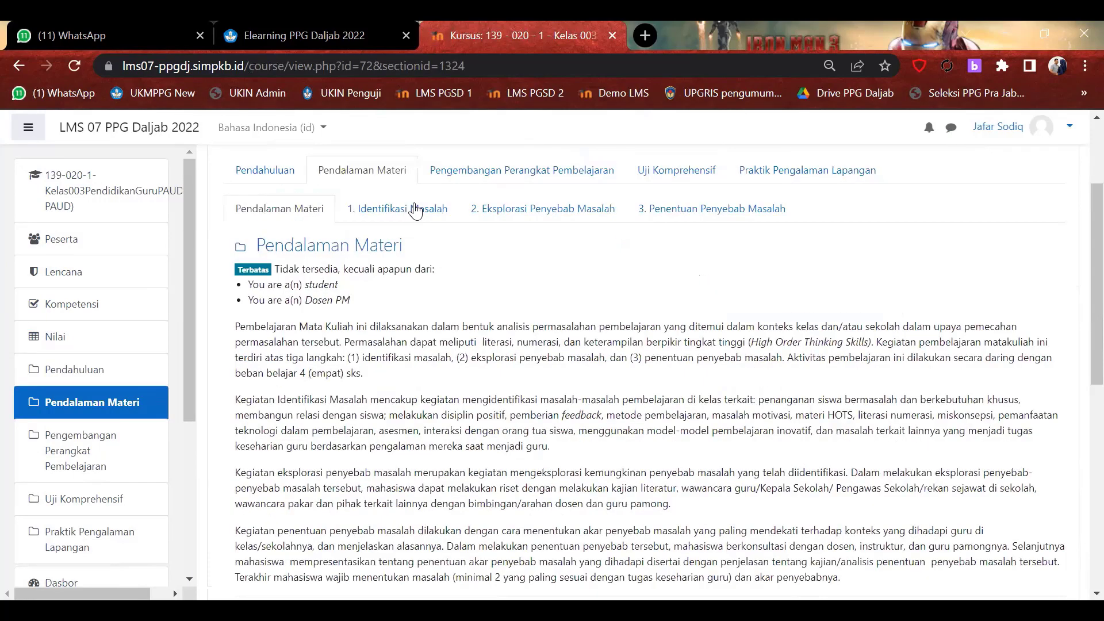
click(417, 210)
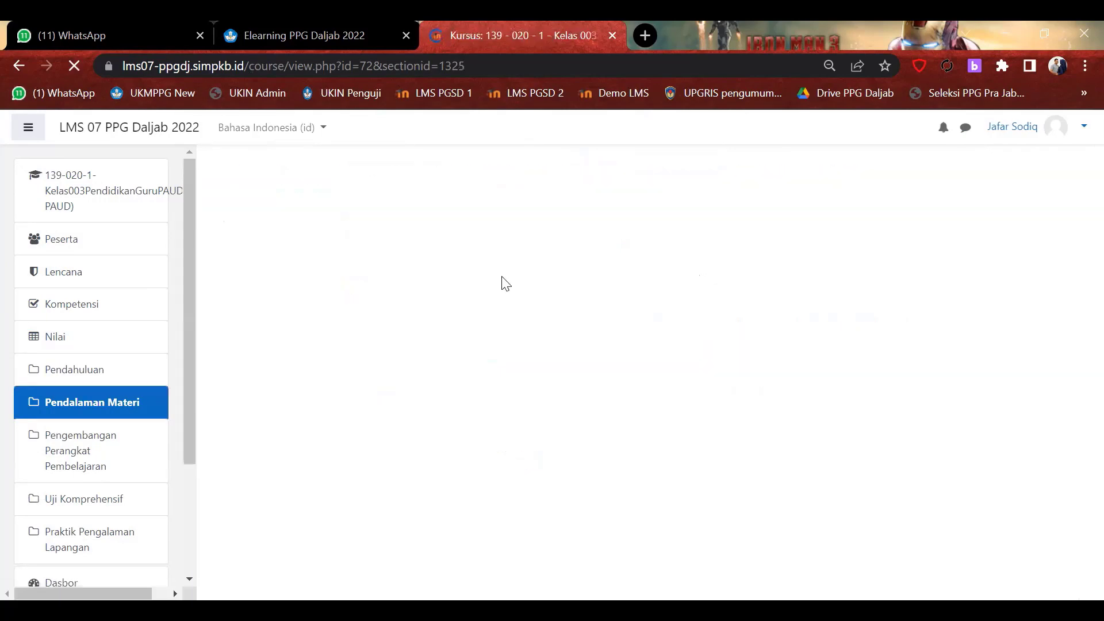
scroll(545, 325, down, 4)
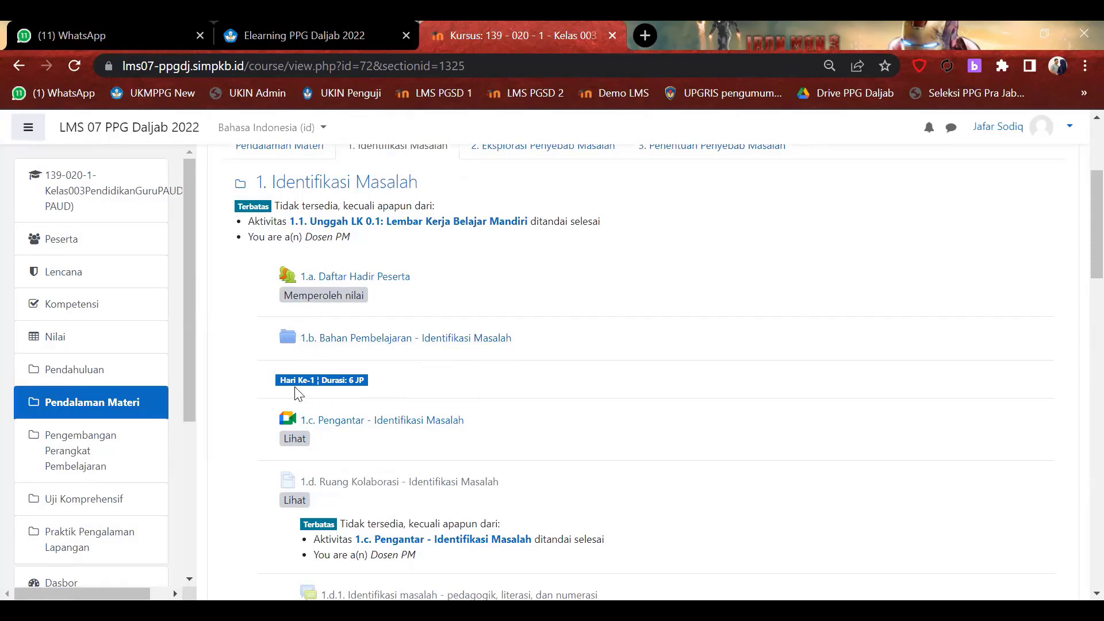
scroll(412, 395, down, 8)
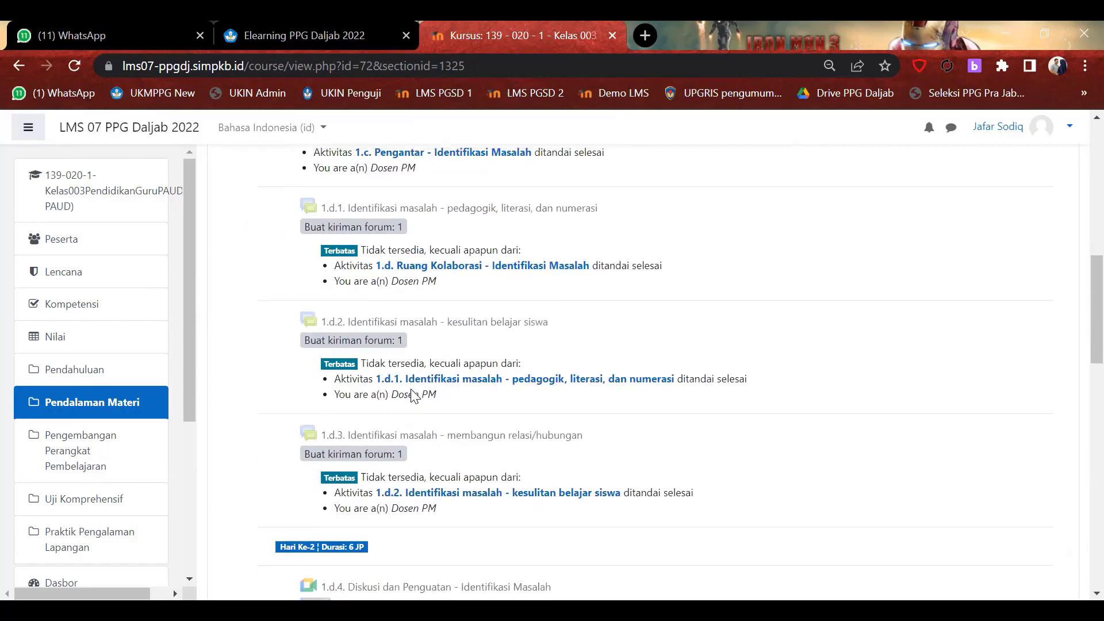
scroll(411, 395, up, 15)
click(693, 353)
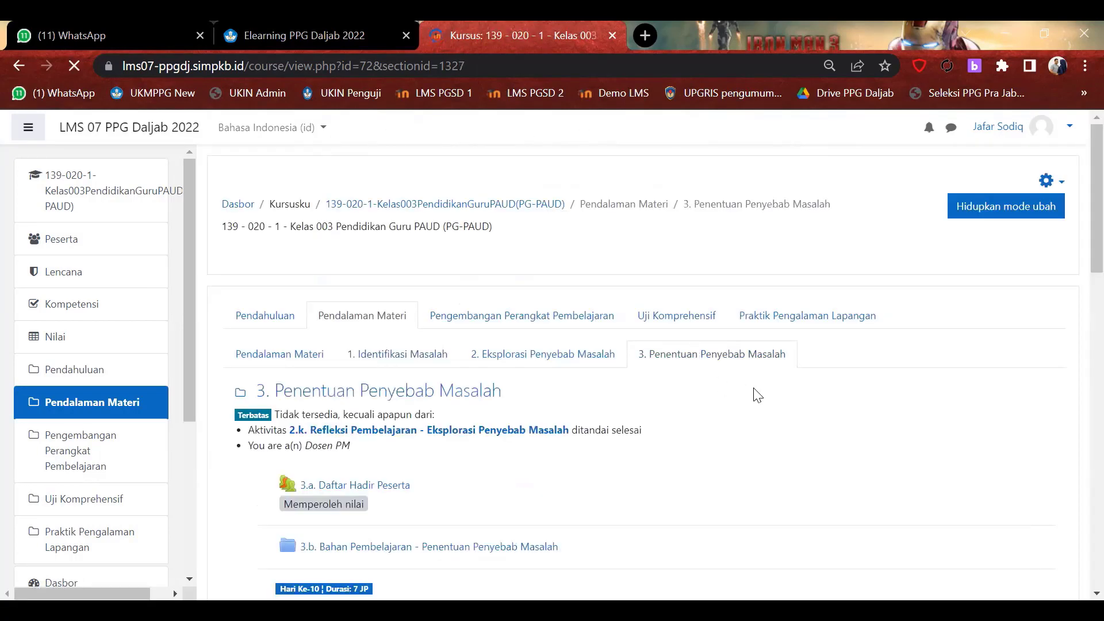
scroll(757, 396, down, 4)
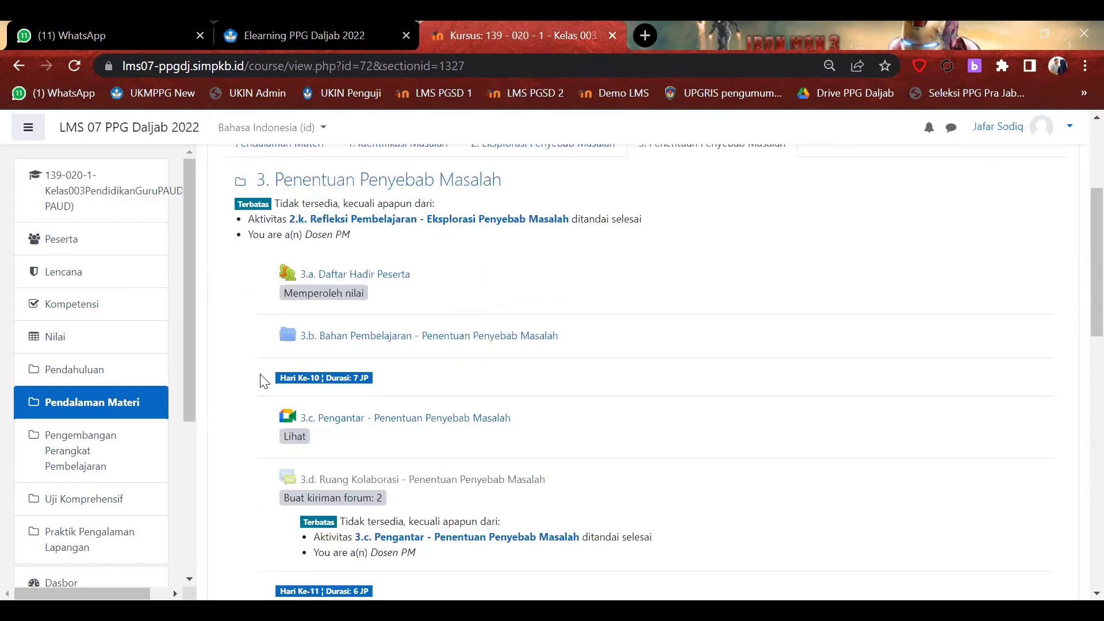
scroll(452, 424, down, 7)
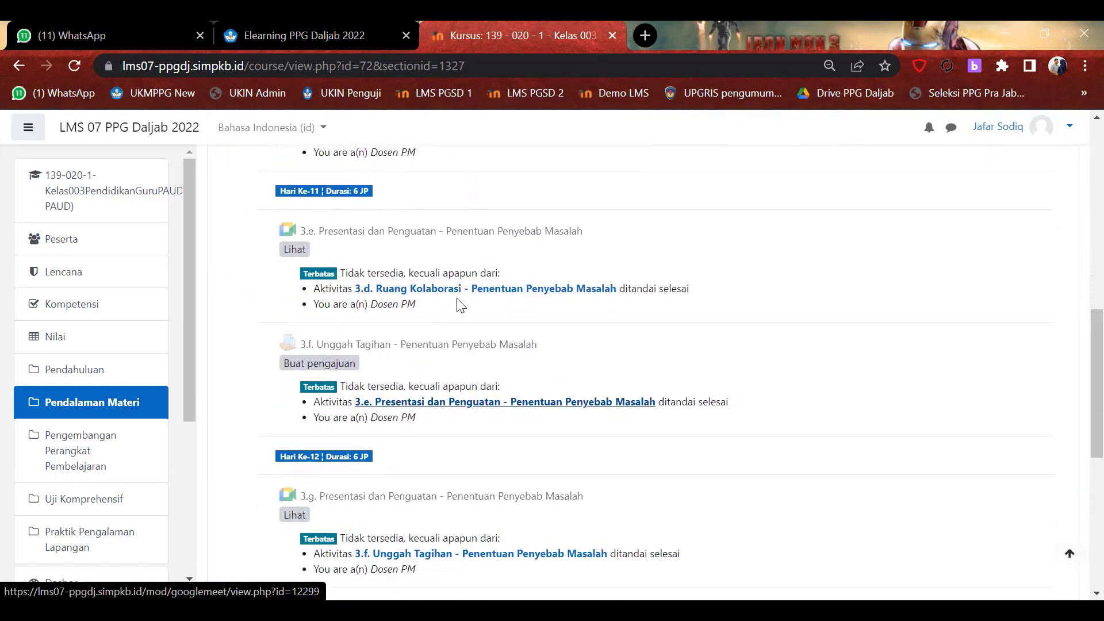
scroll(700, 331, up, 10)
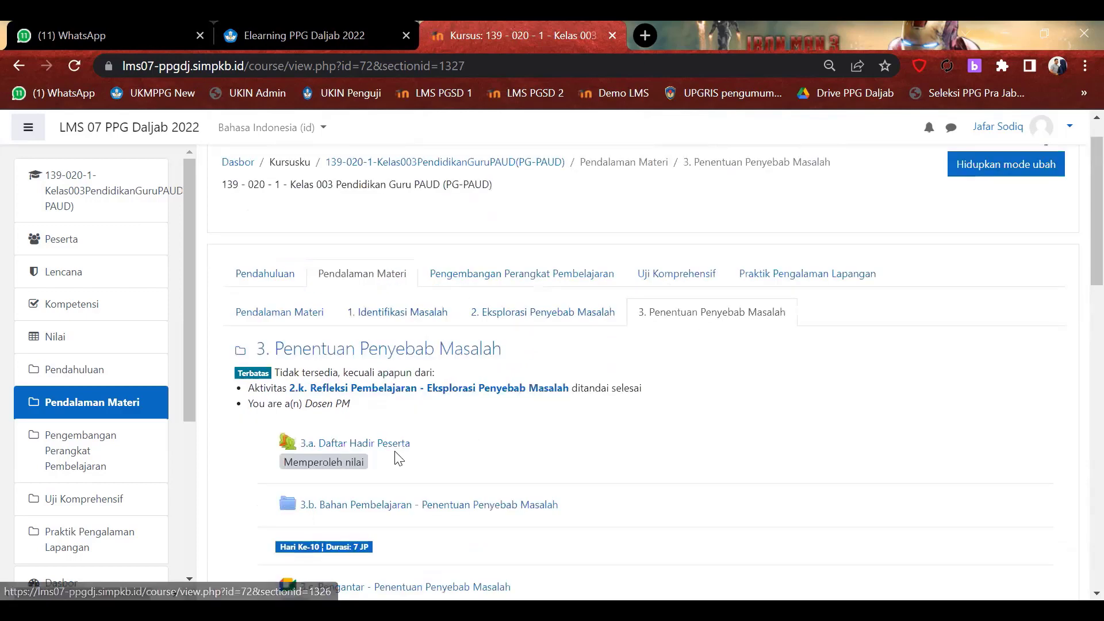
scroll(438, 456, down, 5)
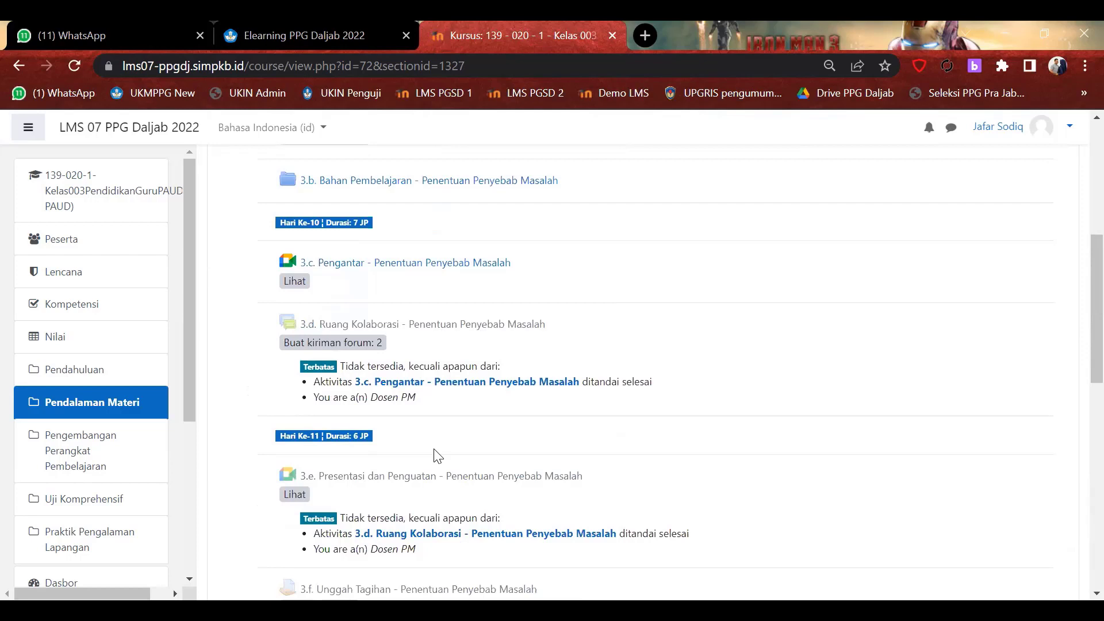
scroll(542, 494, down, 2)
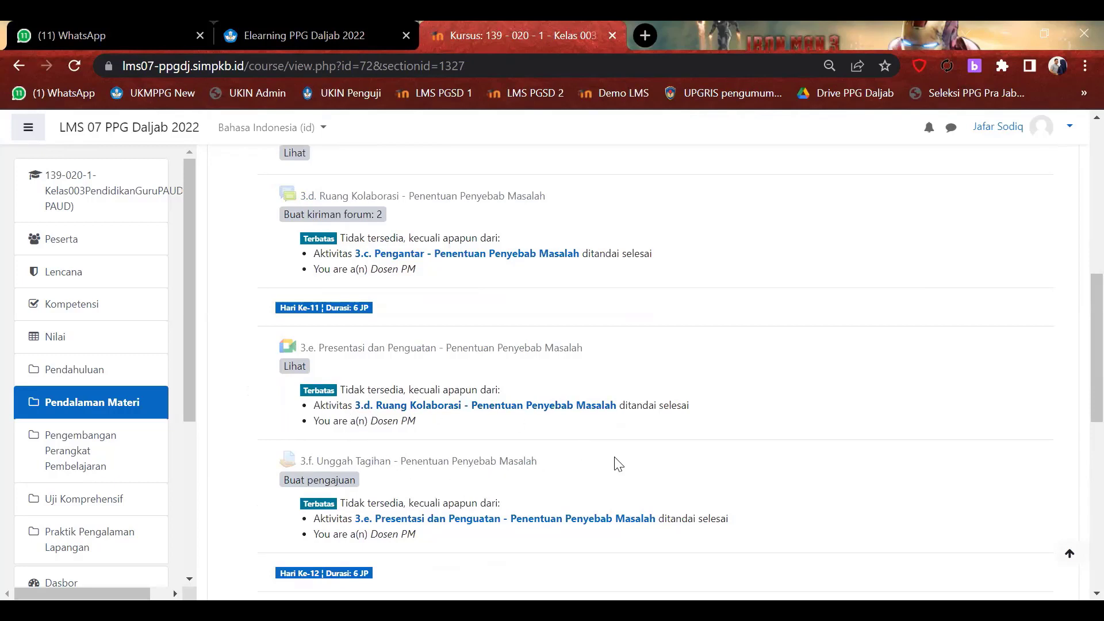
scroll(614, 461, up, 1)
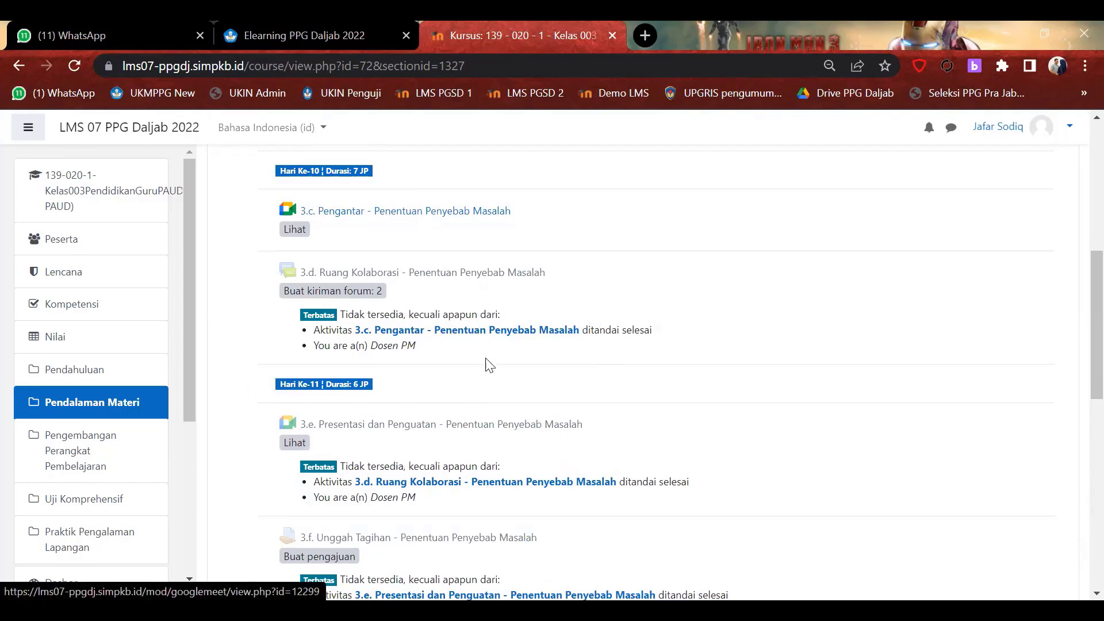
scroll(489, 365, up, 1)
scroll(489, 365, up, 2)
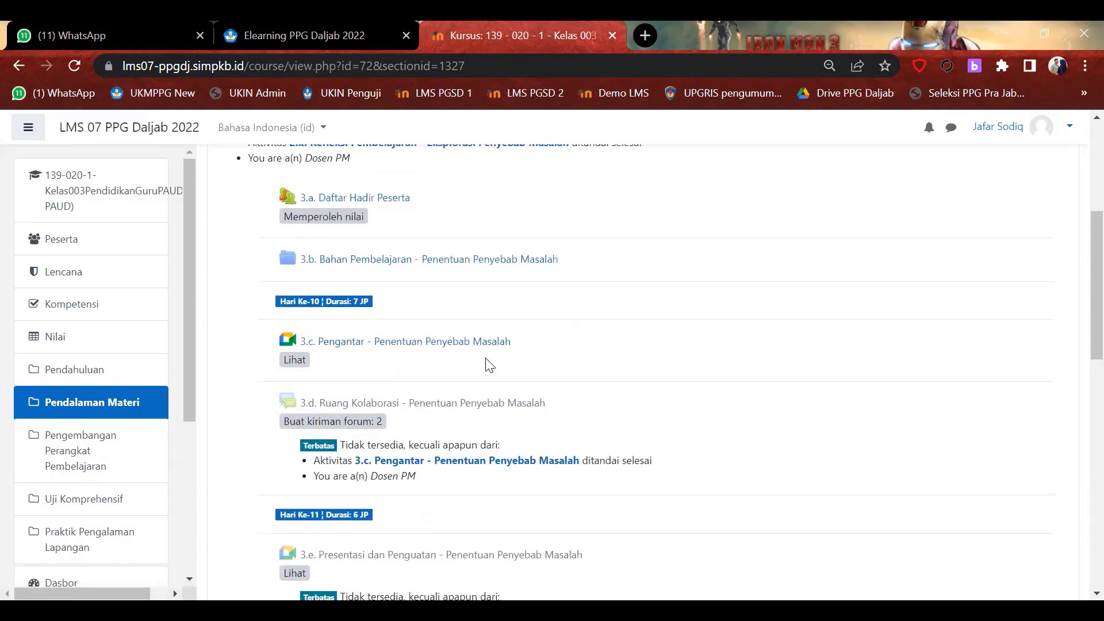
scroll(489, 365, up, 1)
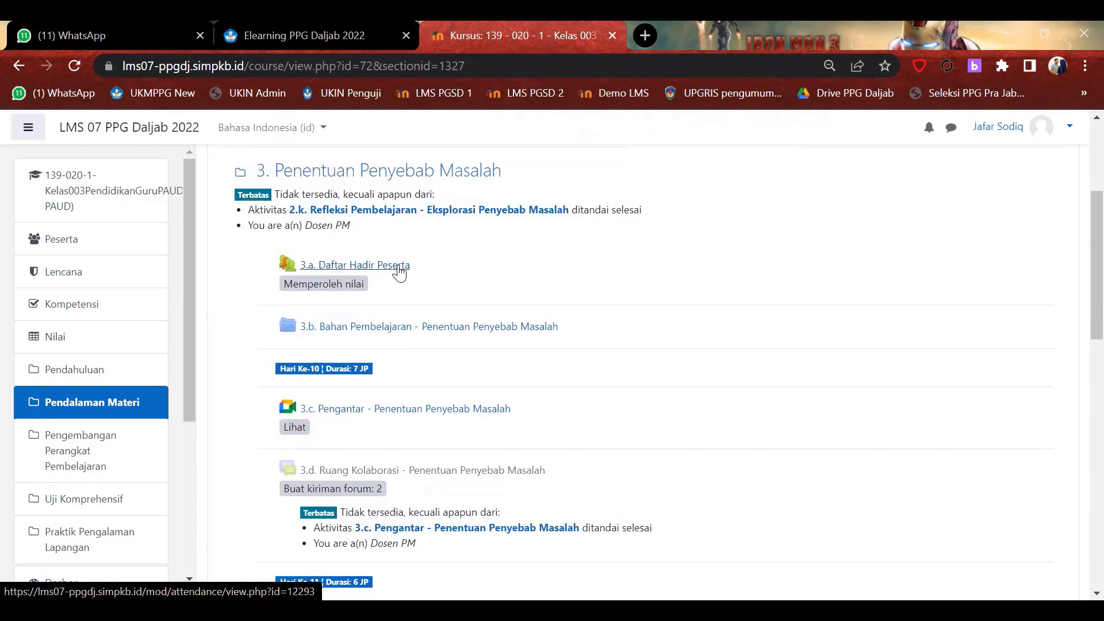
Open 3.a Daftar Hadir Peserta and show all three attendance sessions with Semua.
click(382, 270)
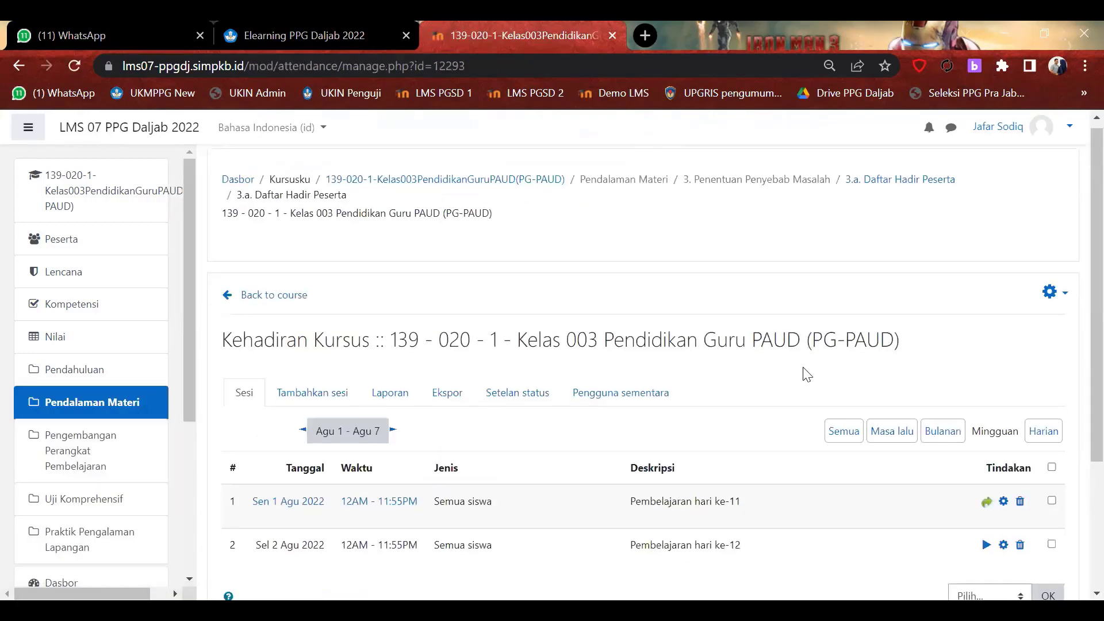
scroll(1076, 313, down, 3)
scroll(1077, 313, down, 1)
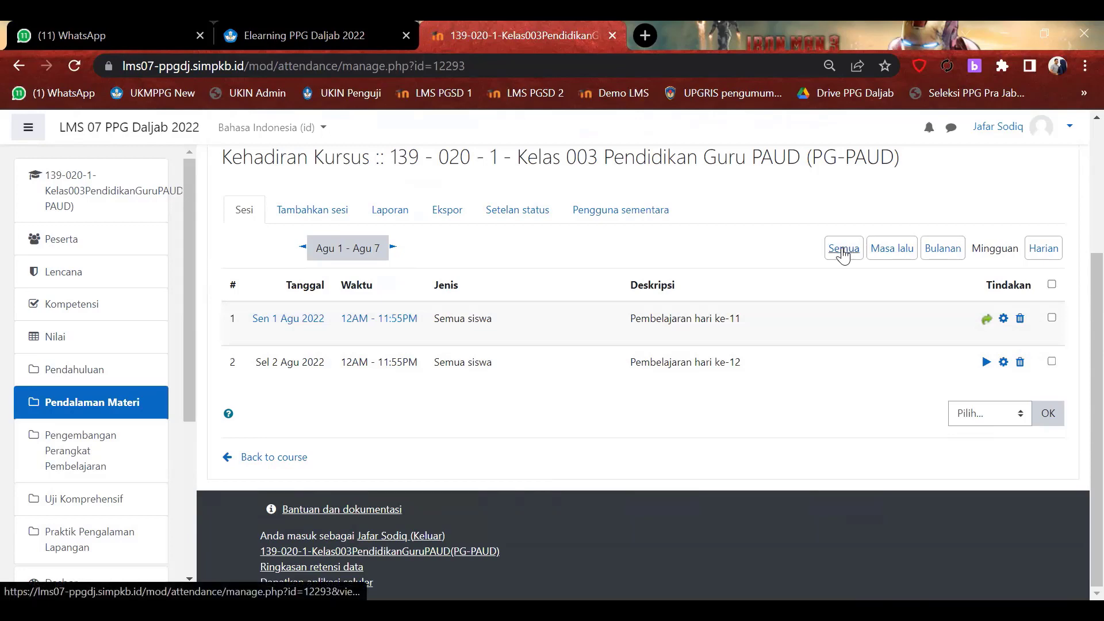
click(843, 251)
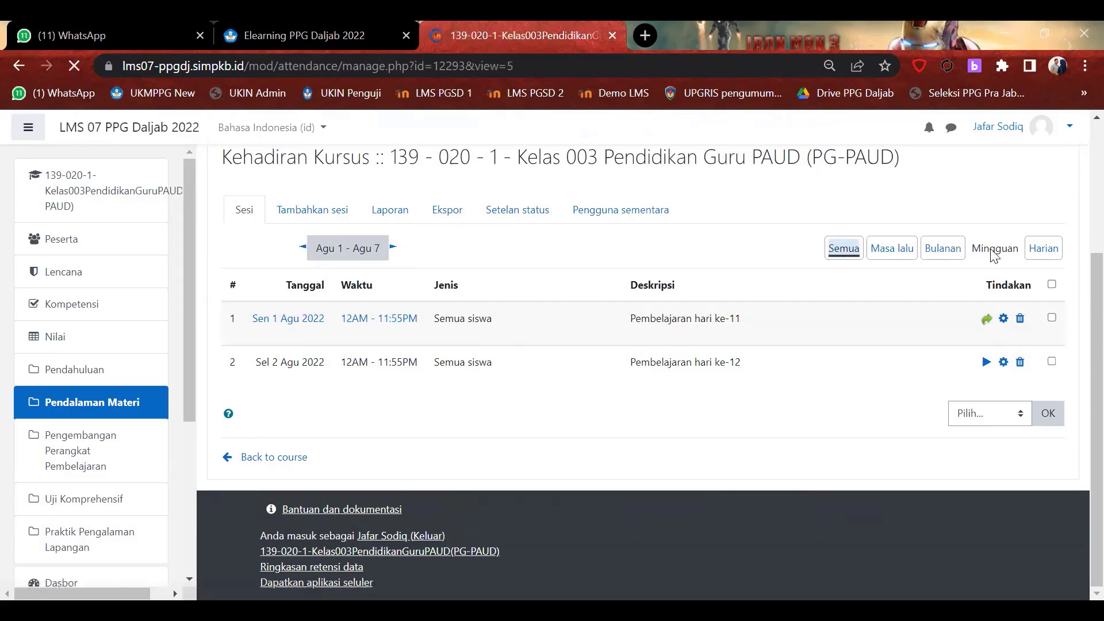
scroll(898, 339, down, 4)
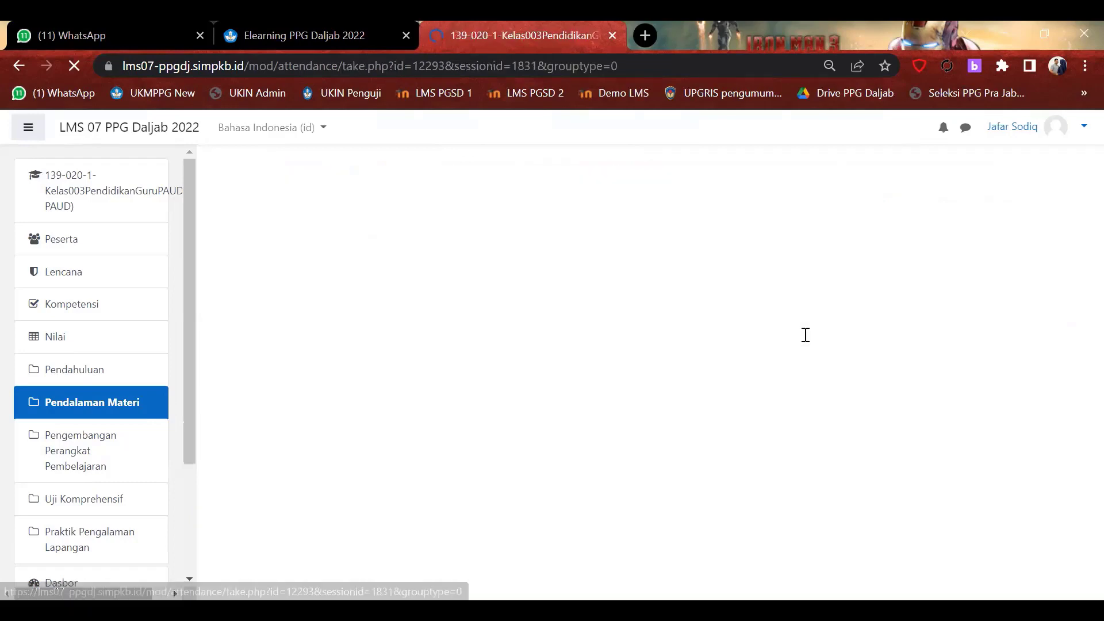
Review the student rows of the 1 Agustus 2022 (Pembelajaran hari ke-11) attendance form.
scroll(805, 334, down, 2)
scroll(806, 334, down, 6)
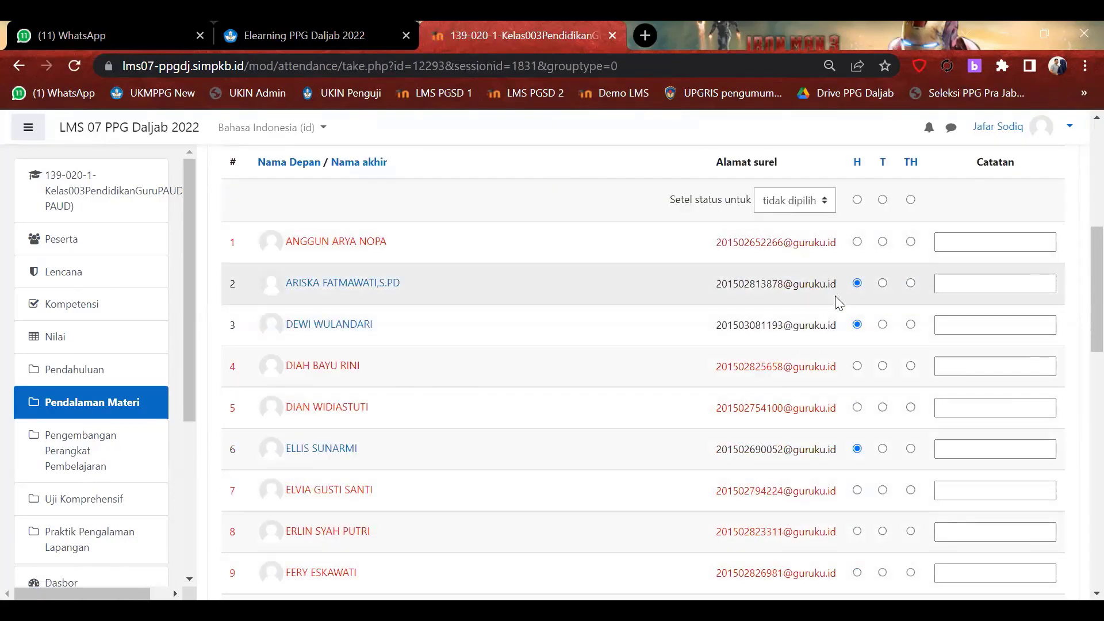
scroll(882, 411, down, 5)
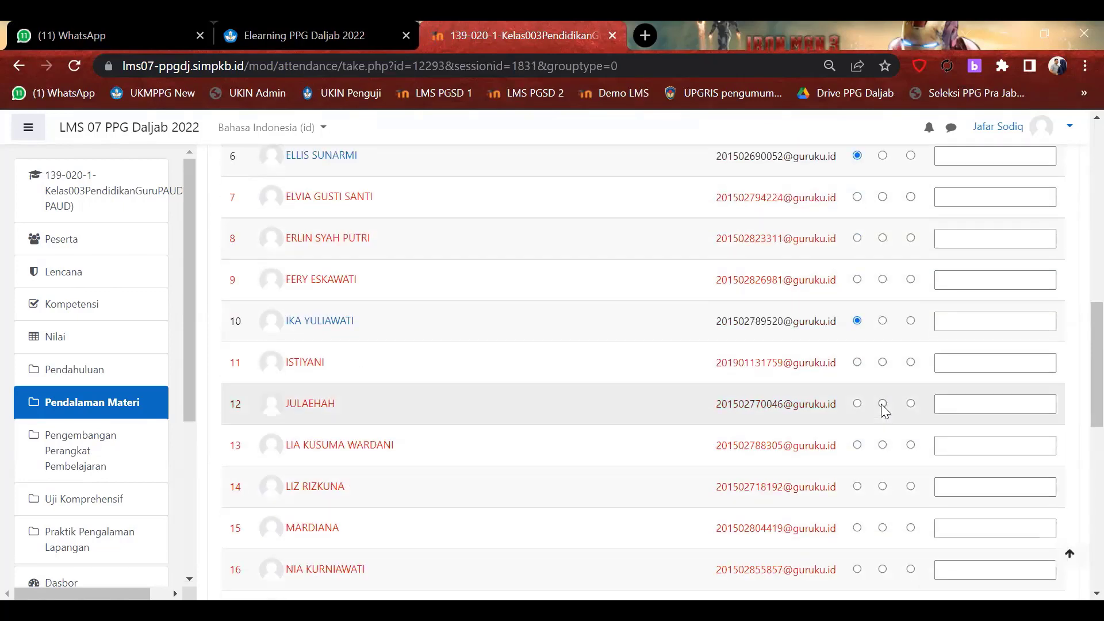
scroll(883, 408, up, 6)
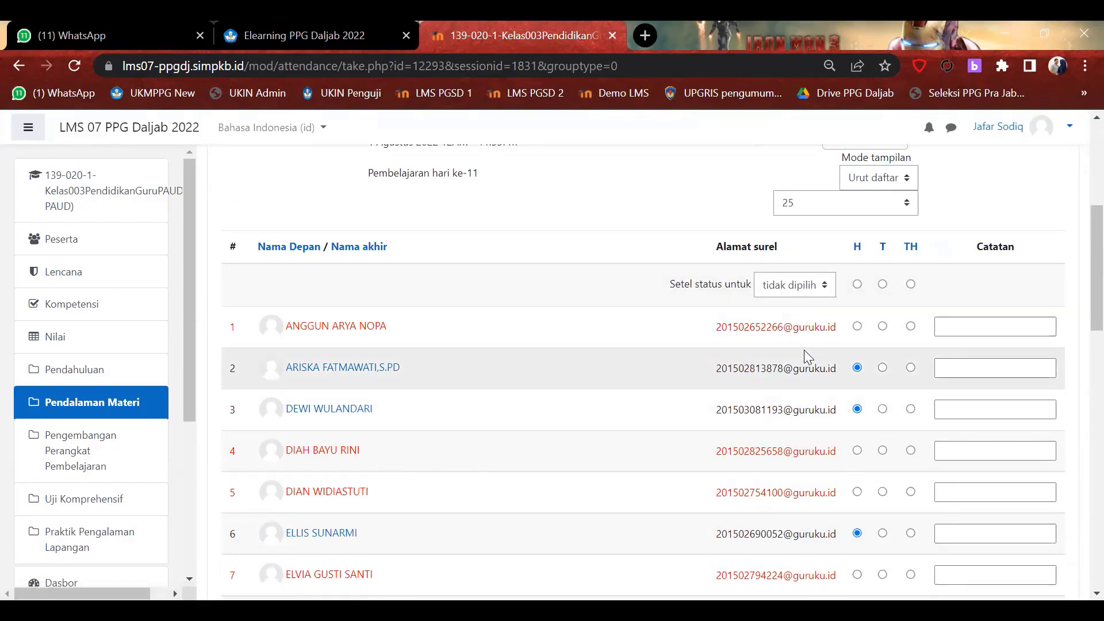
scroll(804, 352, down, 11)
scroll(805, 352, down, 6)
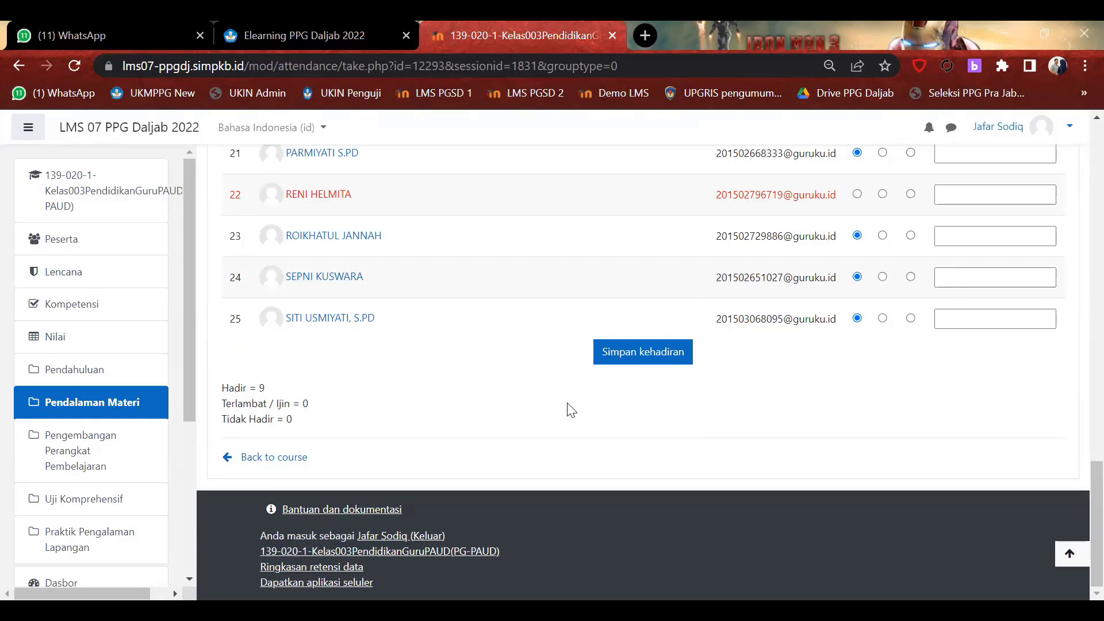
scroll(571, 410, up, 15)
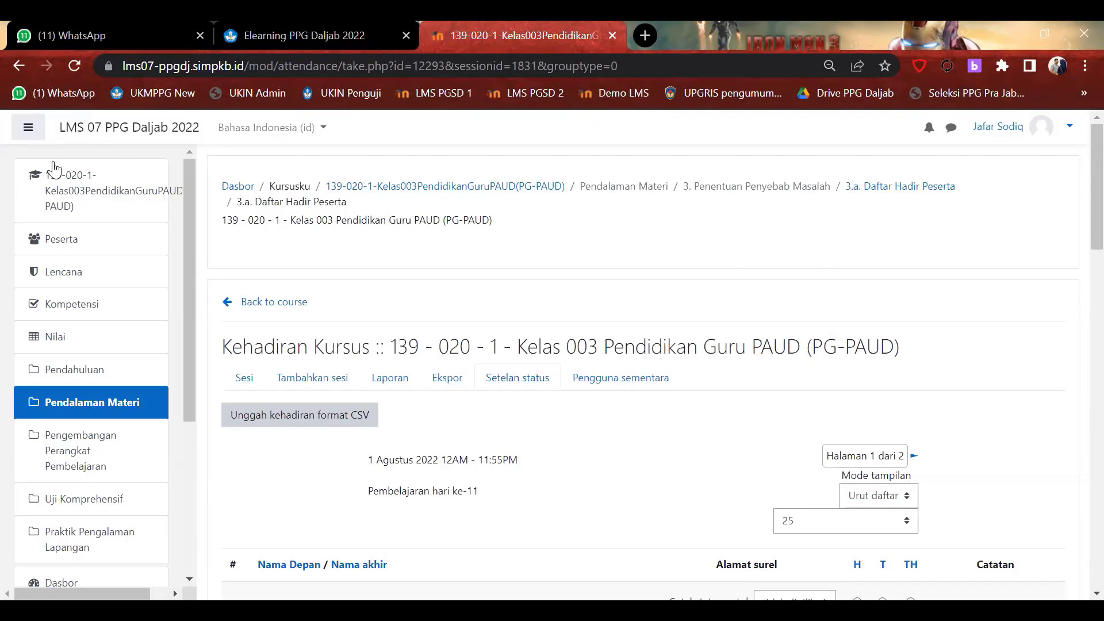
Leave the attendance sessions and return to section 3. Penentuan Penyebab Masalah, scrolling to 3.c.
click(19, 65)
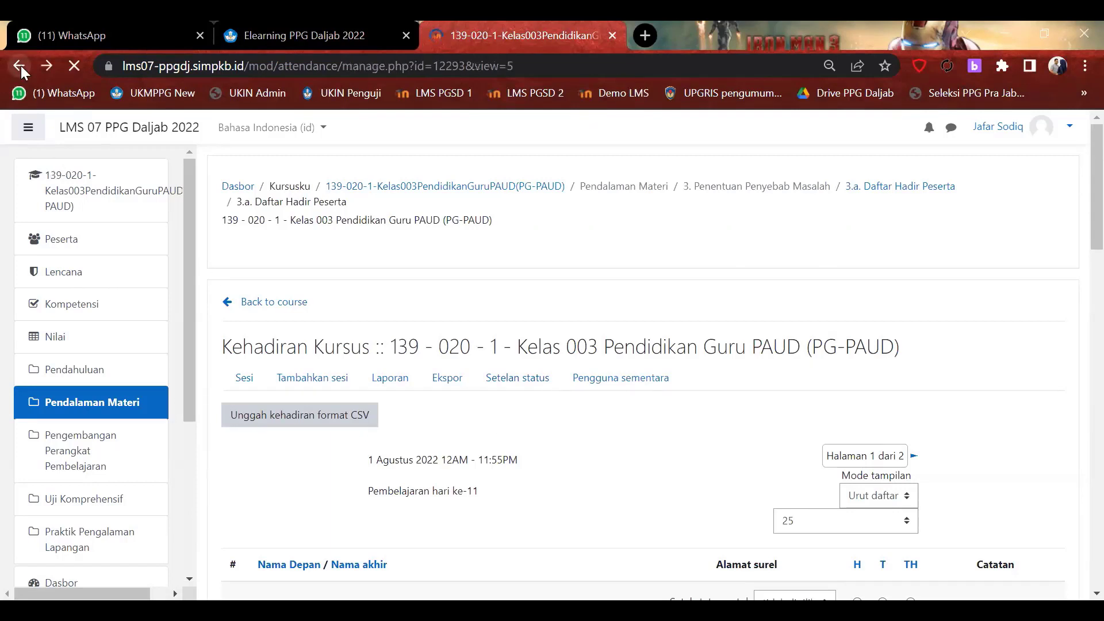
scroll(313, 201, up, 4)
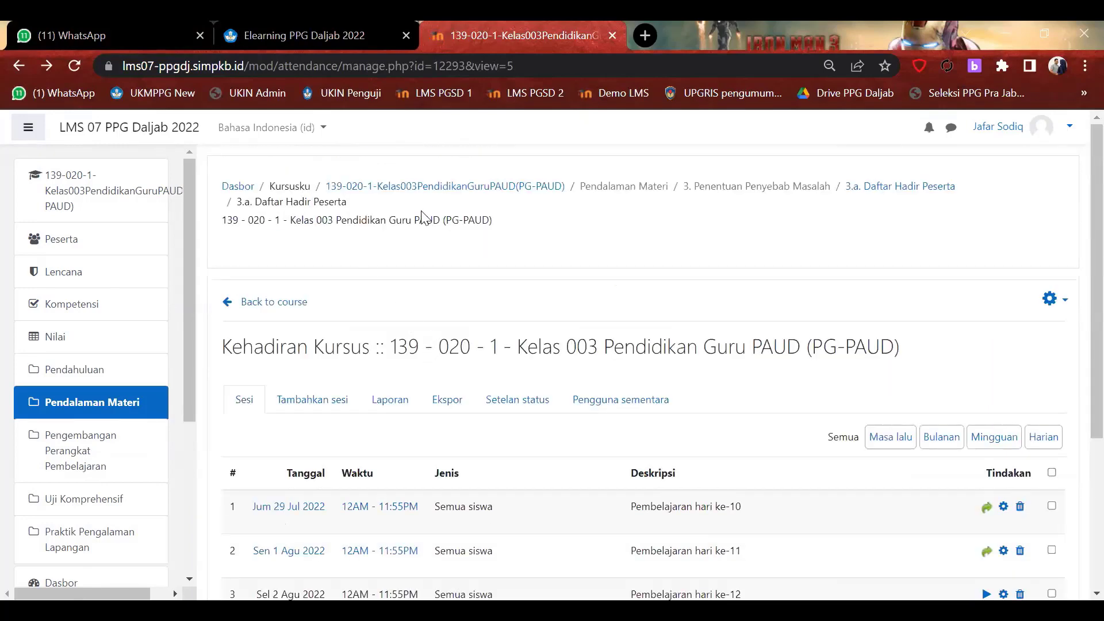
click(773, 196)
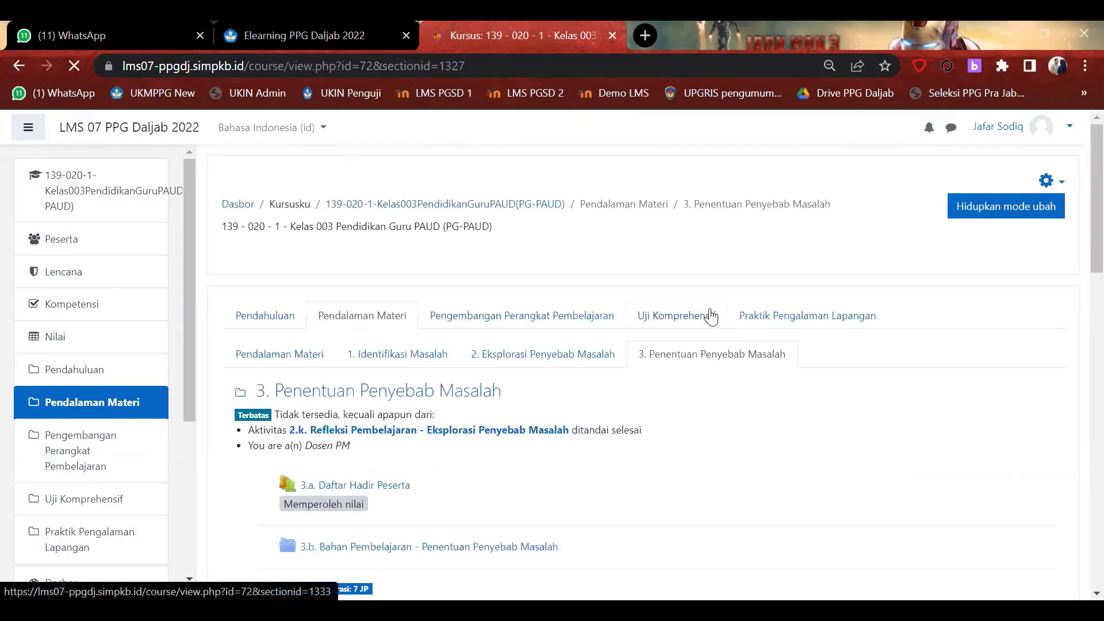
scroll(712, 317, down, 3)
scroll(711, 317, down, 2)
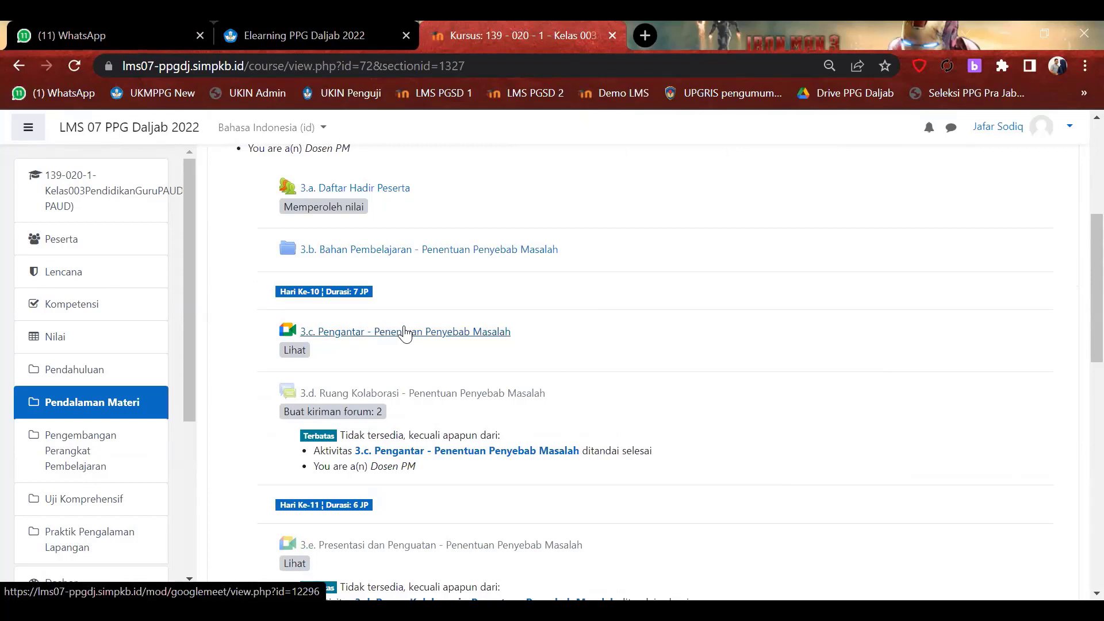
Open the Edit setelan form of 3.c Pengantar and select its Room url field.
click(373, 334)
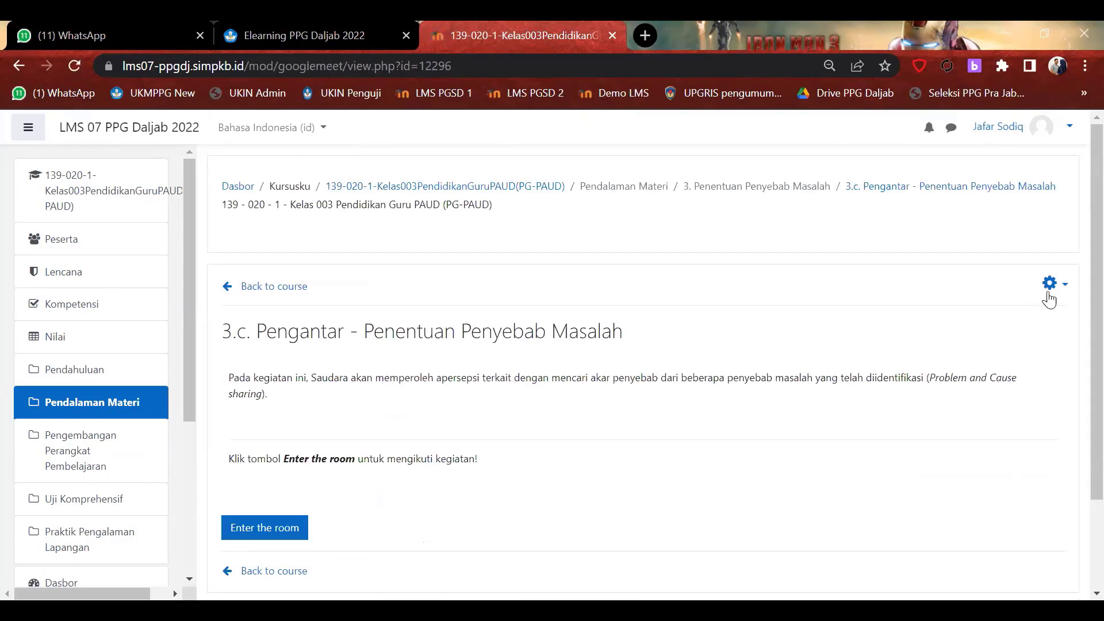
click(1051, 290)
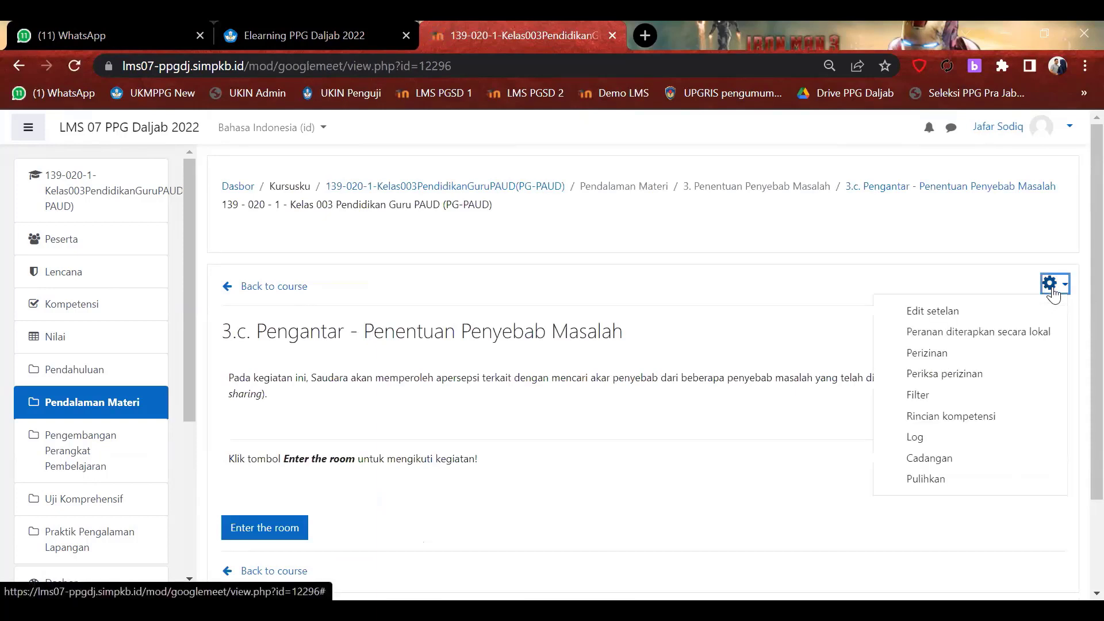
key(Escape)
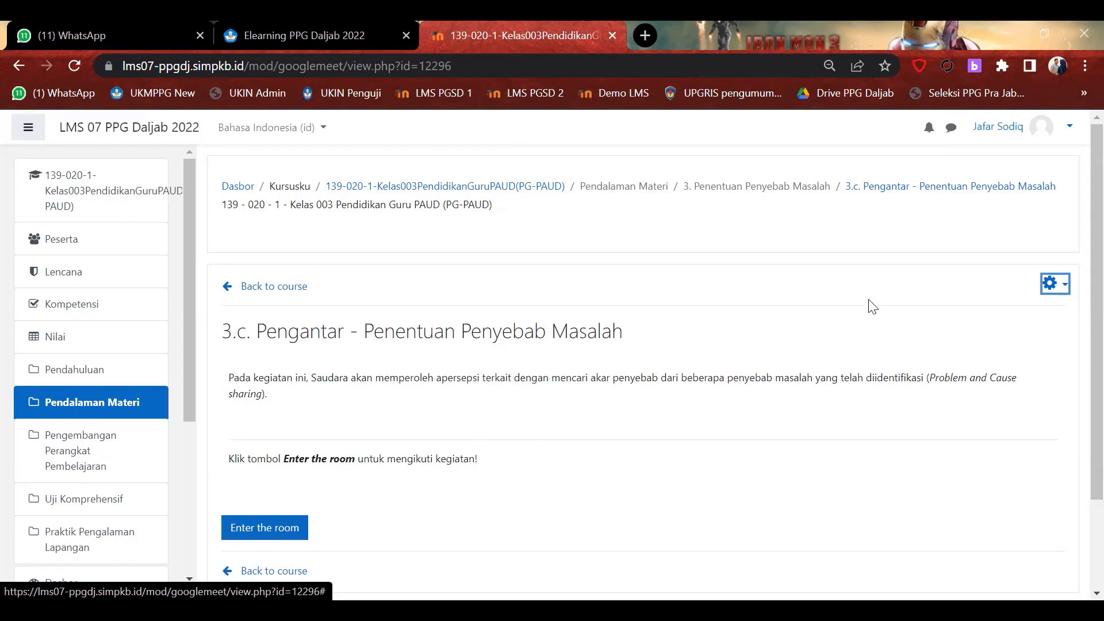
click(1052, 286)
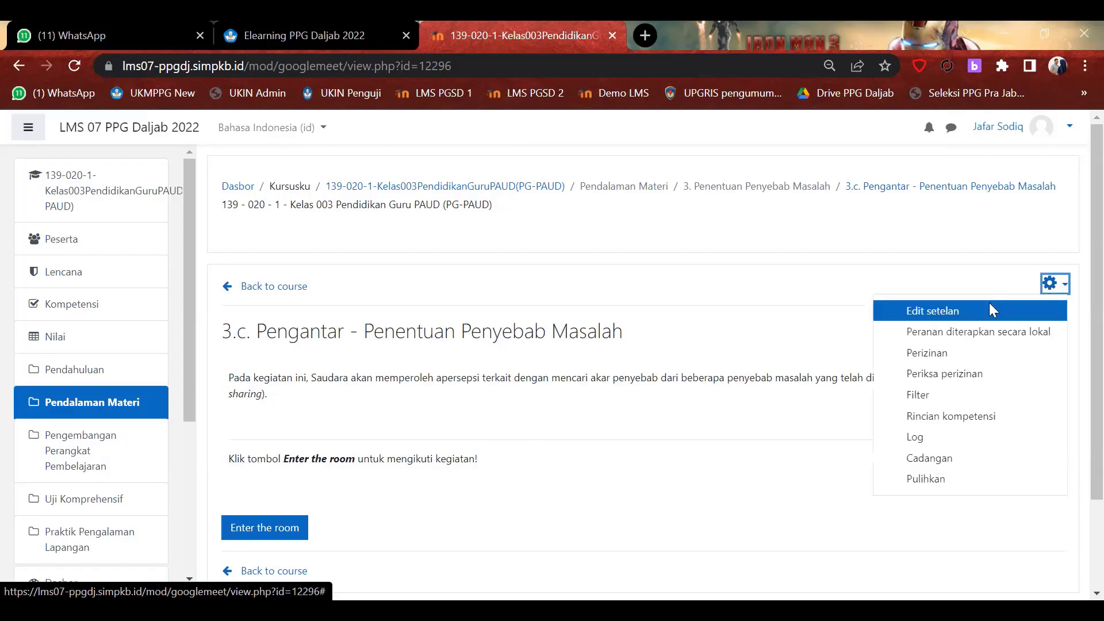
click(947, 311)
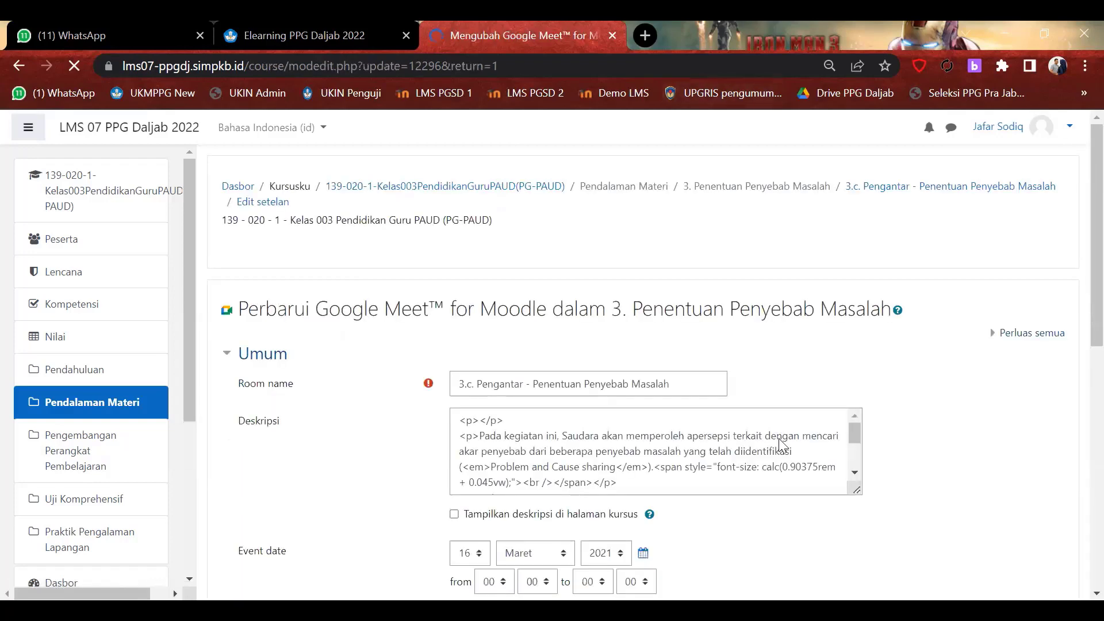
scroll(877, 505, down, 7)
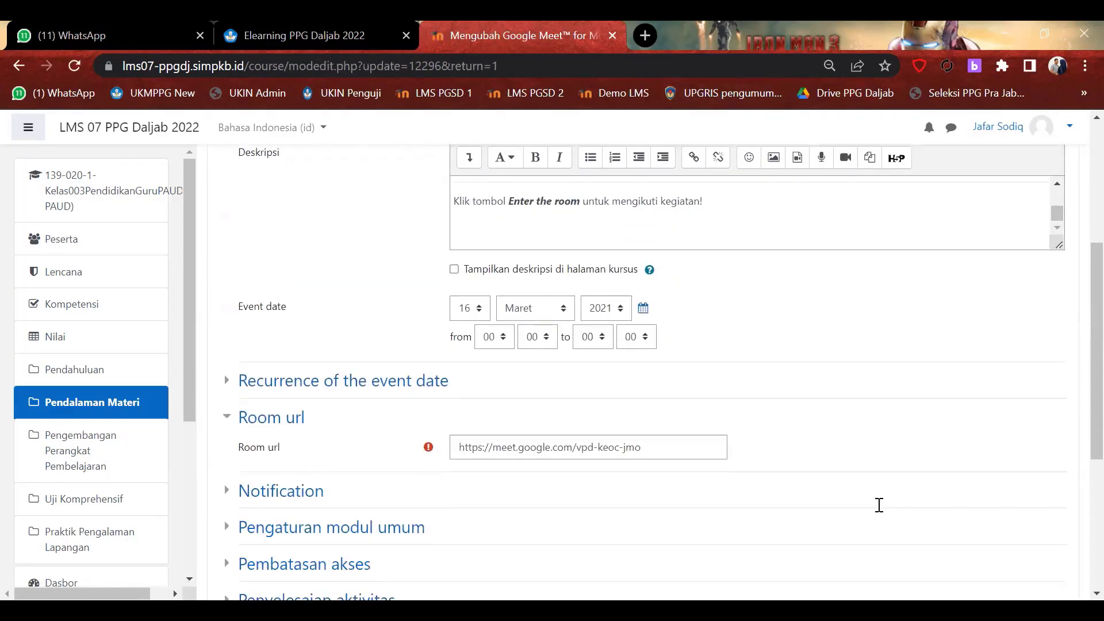
click(665, 322)
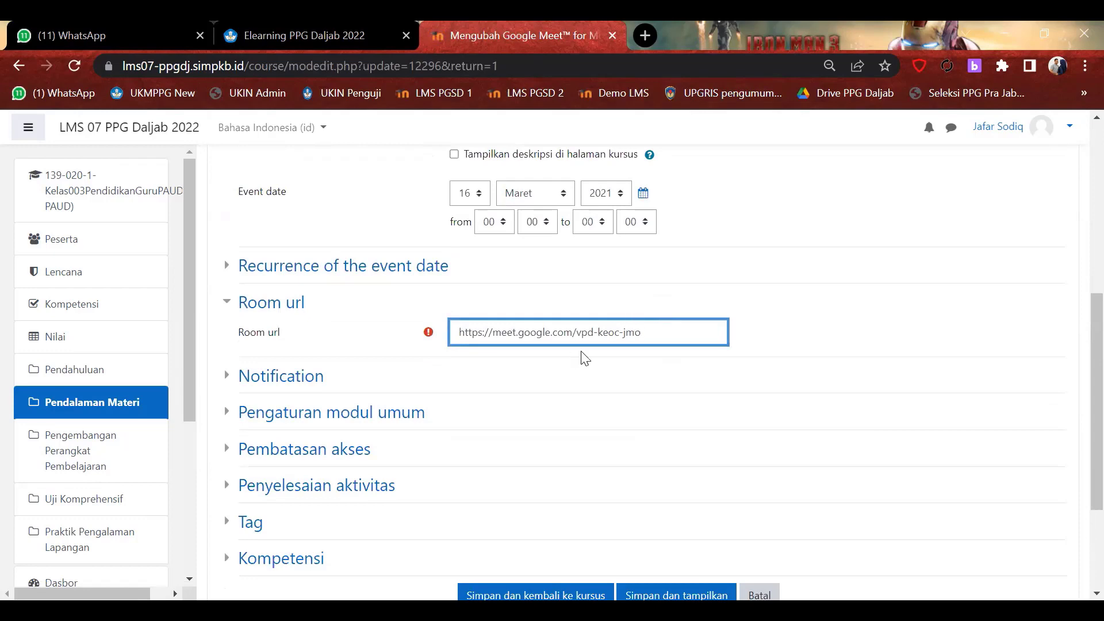
Search Google for 'gmeet' in a new browser tab.
click(642, 35)
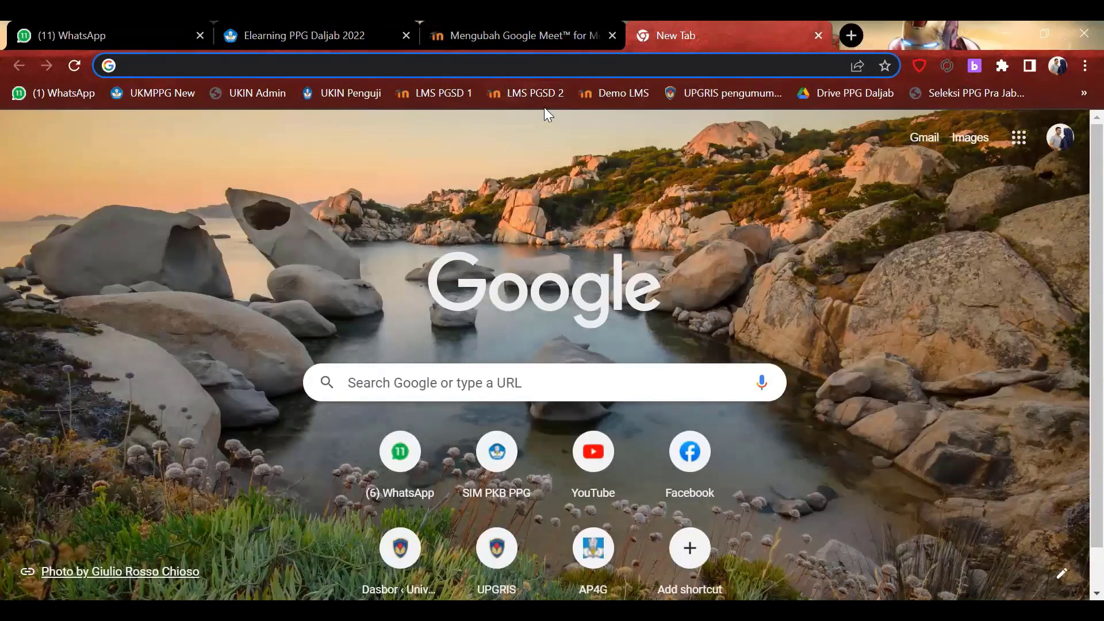
text(gmeet)
key(Return)
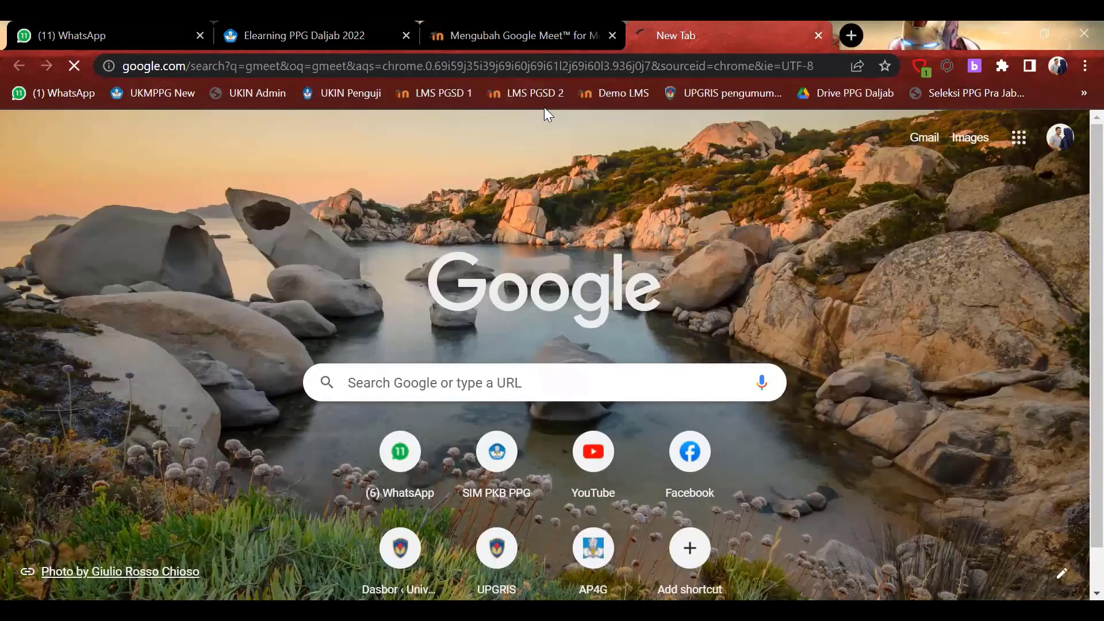
scroll(248, 425, down, 4)
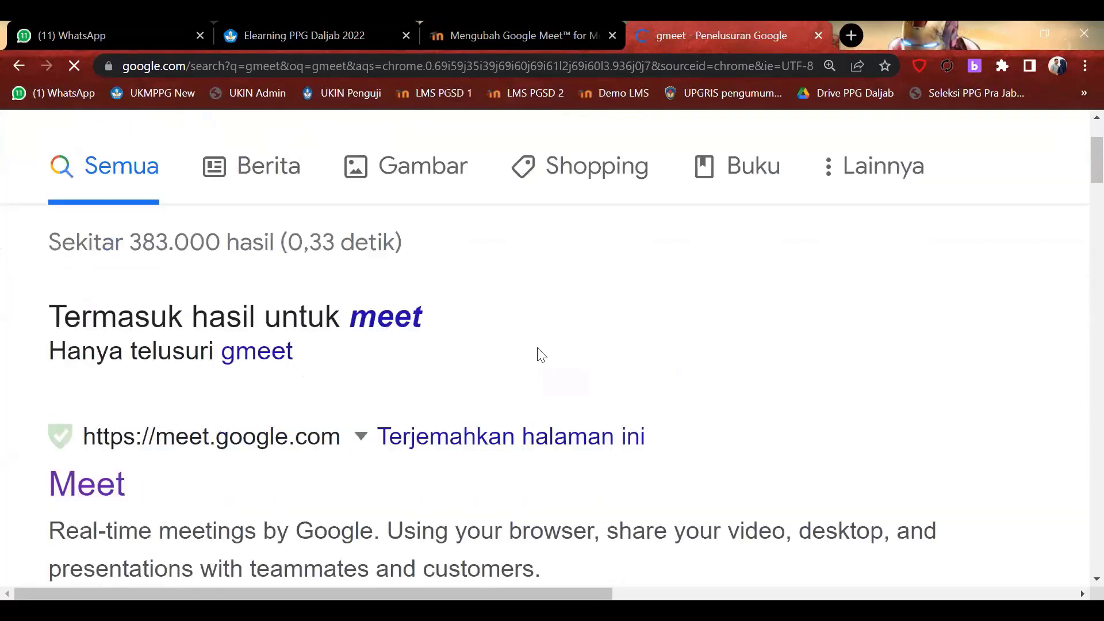
Zoom the results page out to 90% and open the meet.google.com Meet result.
click(829, 67)
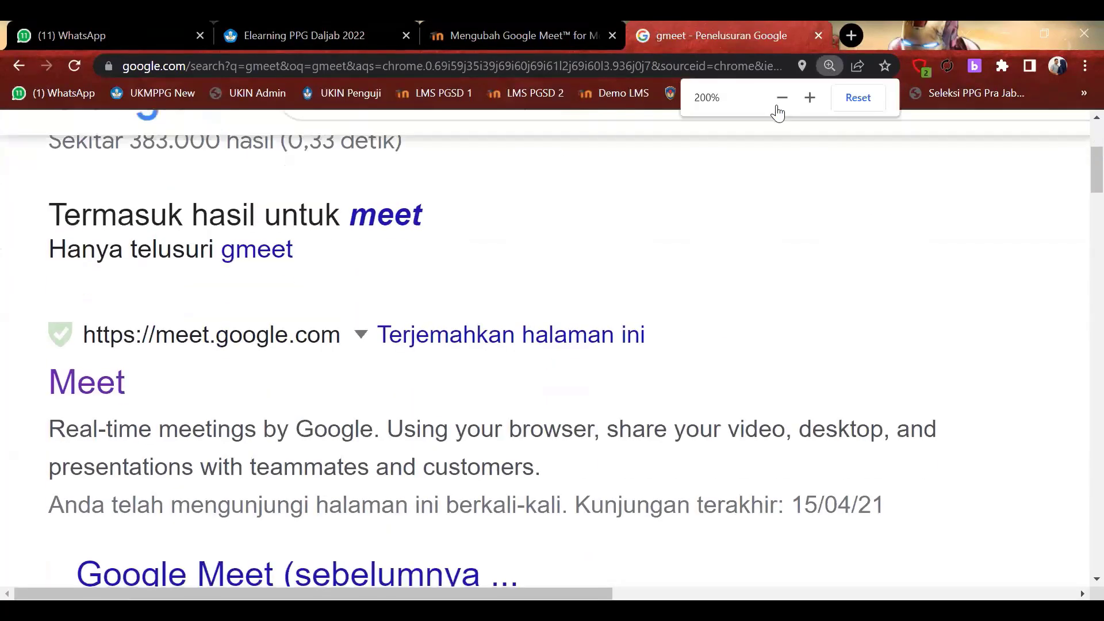
click(776, 109)
click(776, 109)
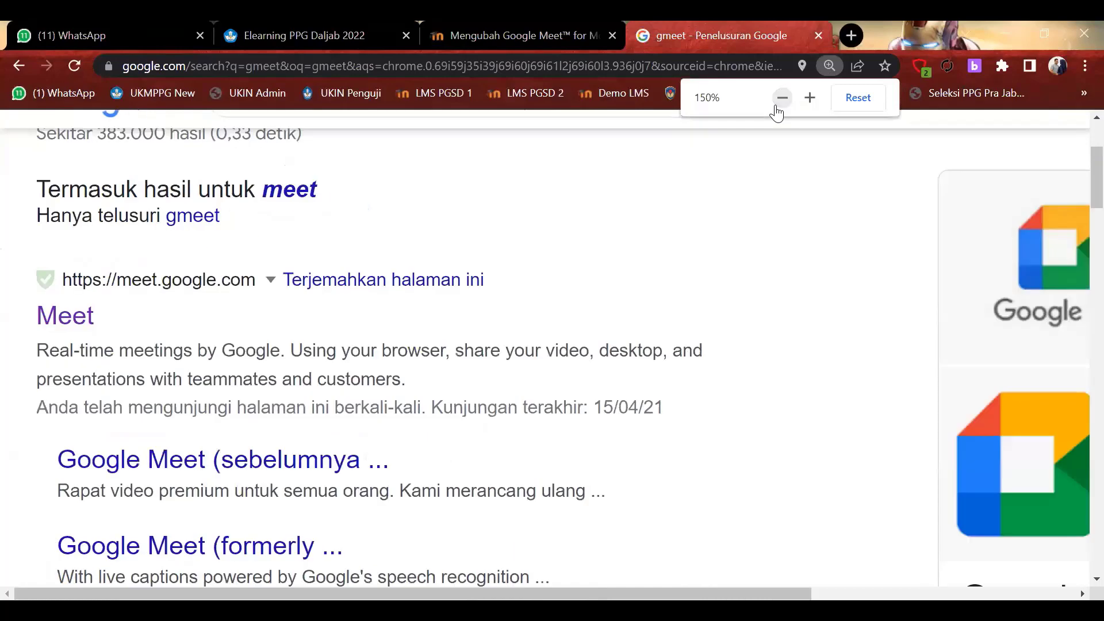
click(777, 106)
click(777, 107)
click(777, 106)
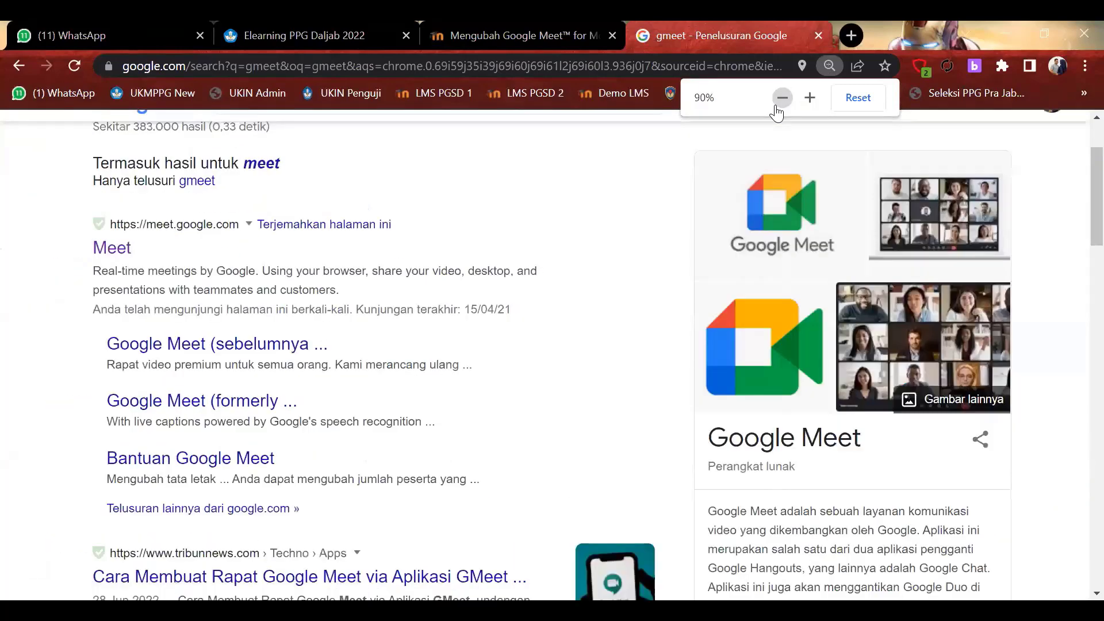
scroll(339, 253, up, 2)
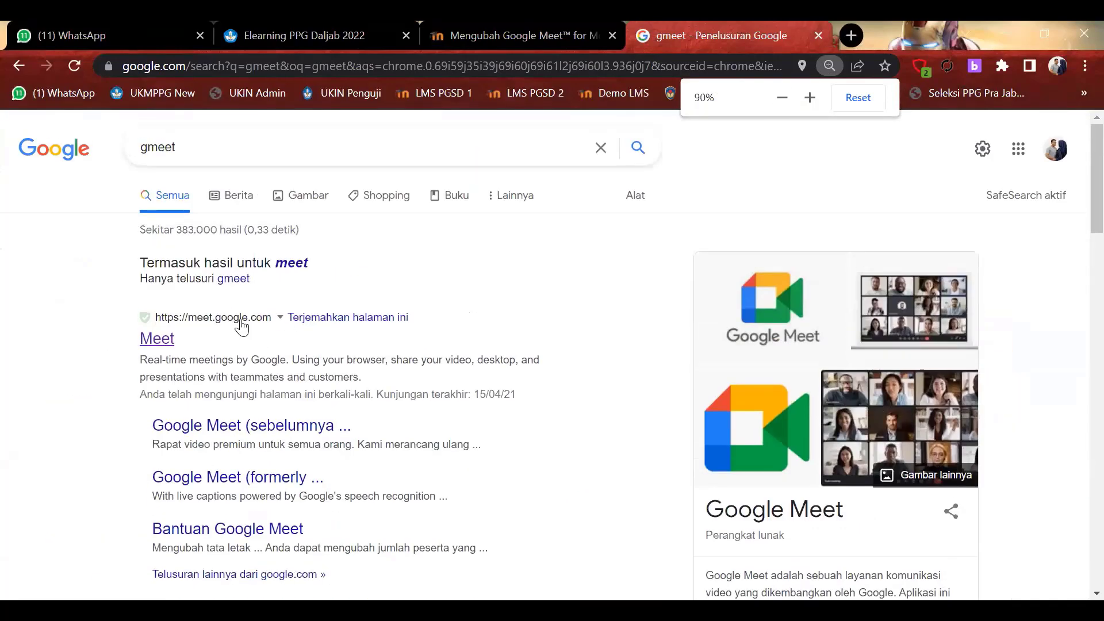
click(239, 321)
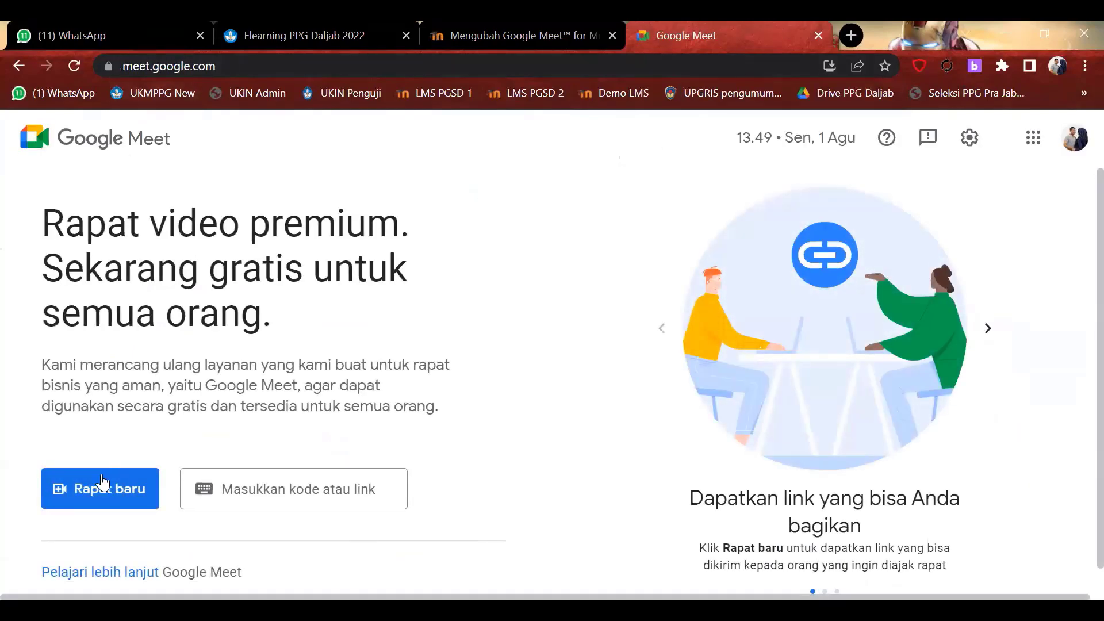
Create a Meet meeting for later via Rapat baru and copy its generated link.
click(91, 499)
click(178, 443)
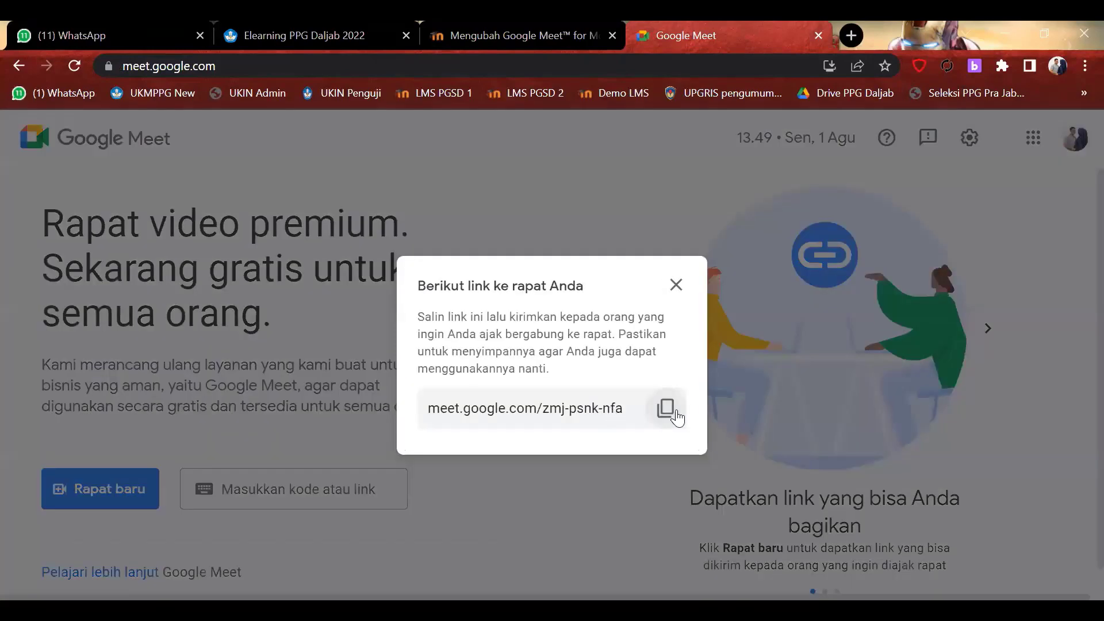
click(666, 408)
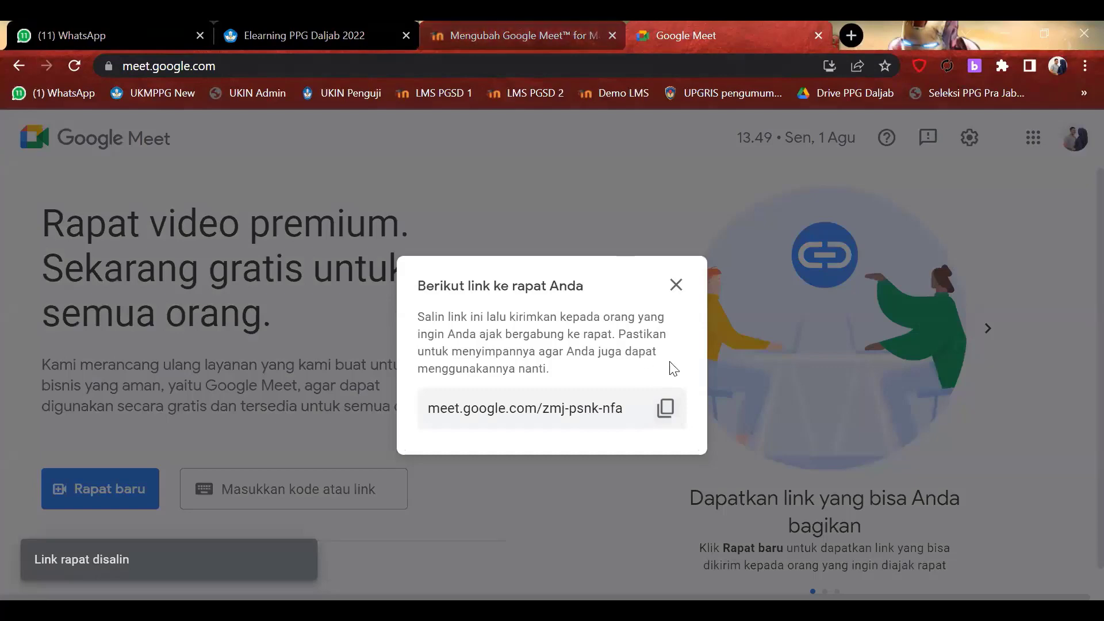
click(525, 22)
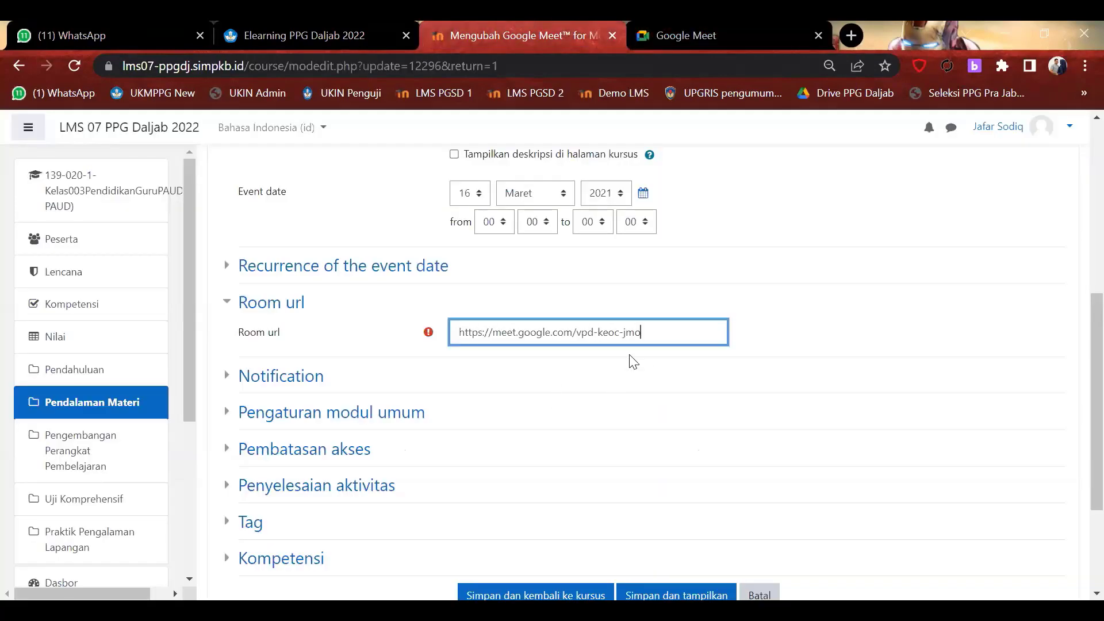
triple_click(678, 329)
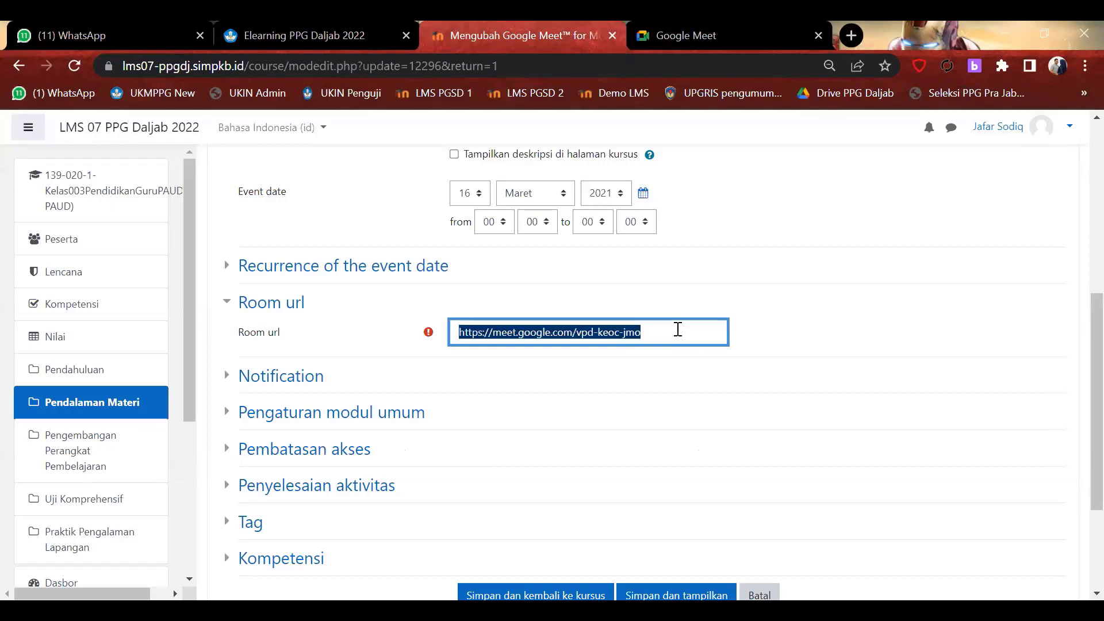
key(ctrl+v)
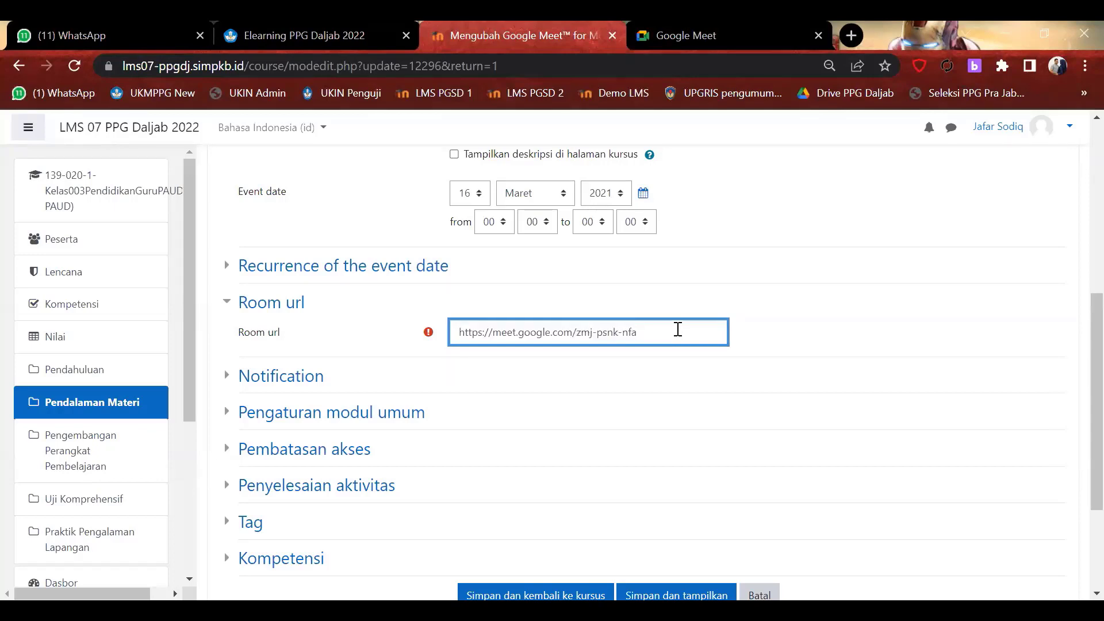
key(ctrl+Tab)
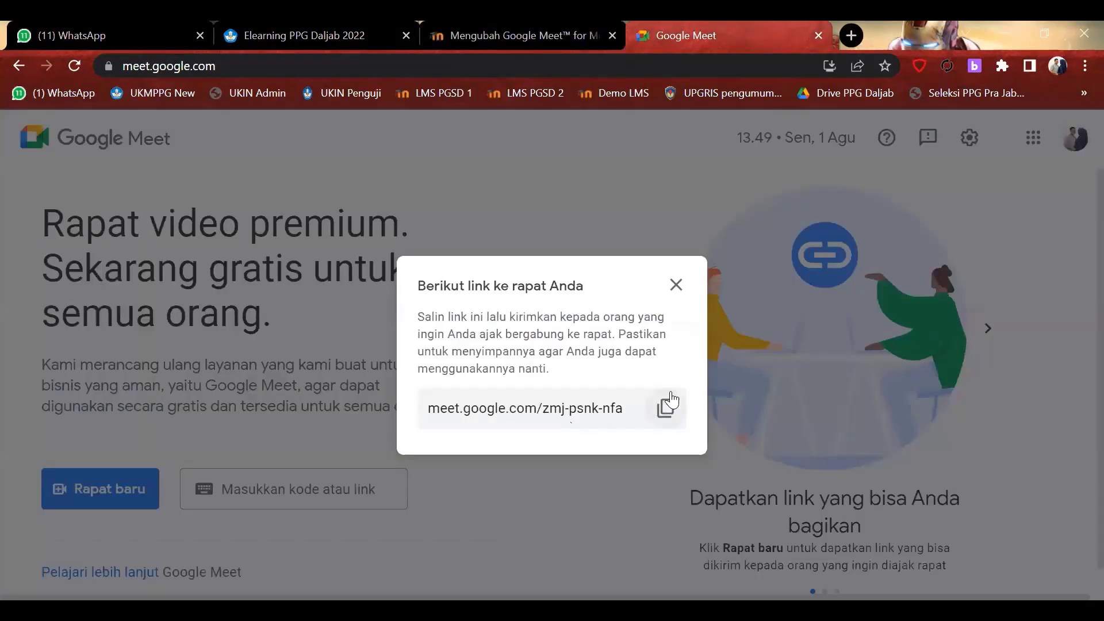
click(667, 407)
click(579, 21)
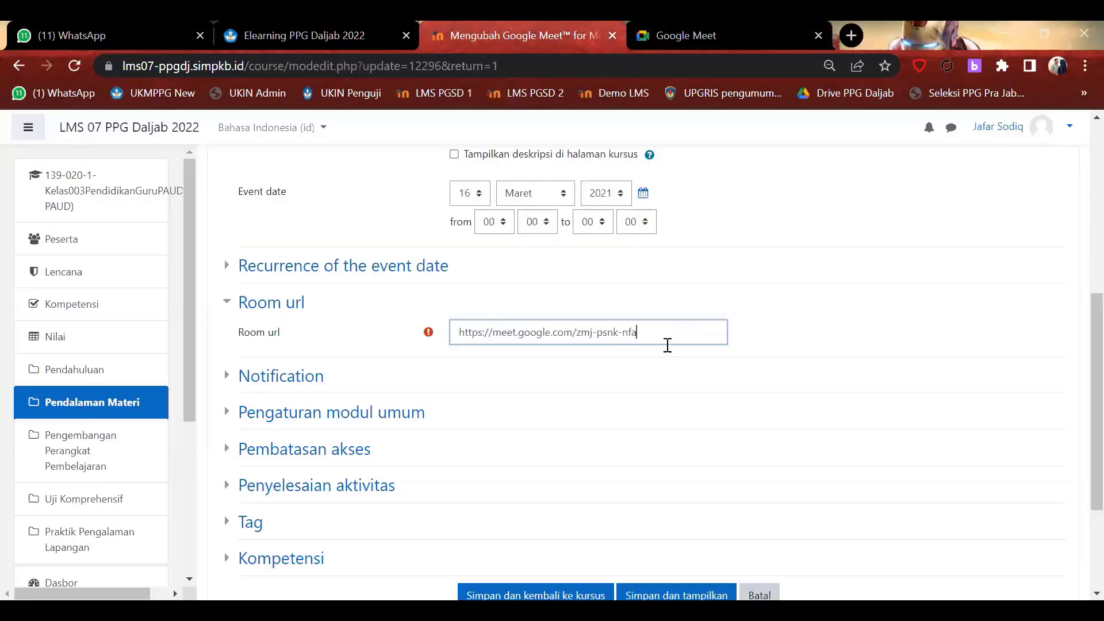
click(670, 336)
key(ctrl+a)
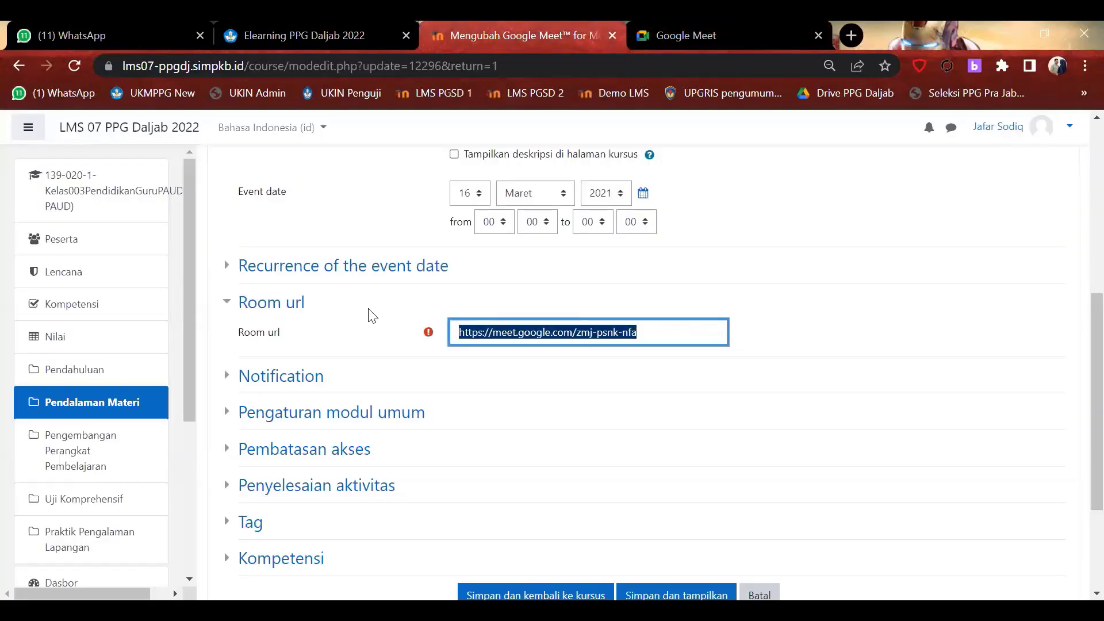
key(ctrl+v)
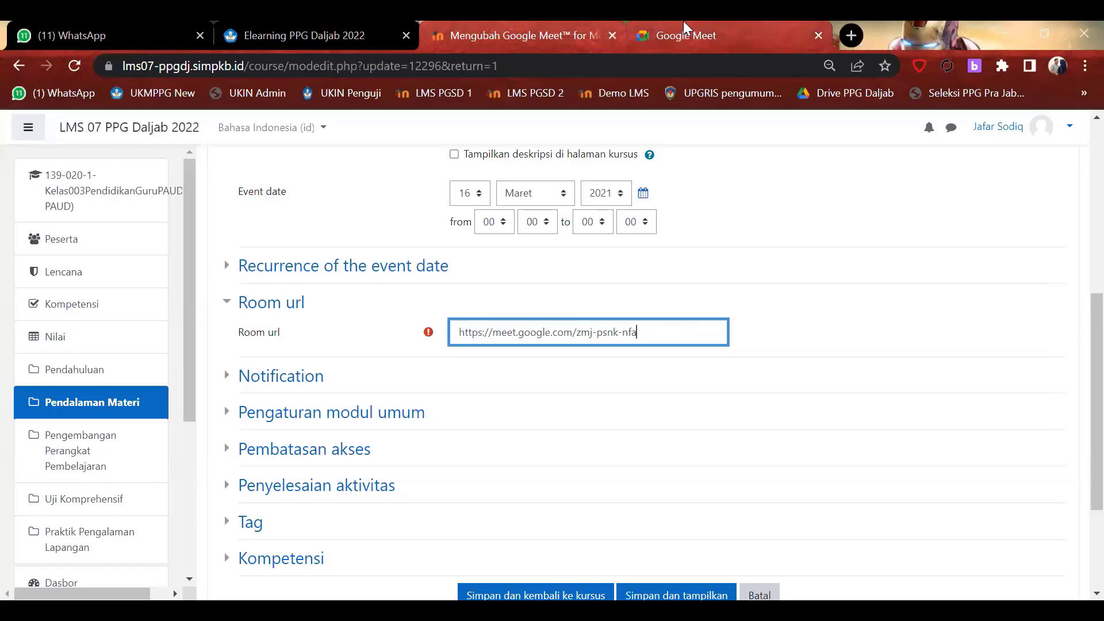
click(684, 23)
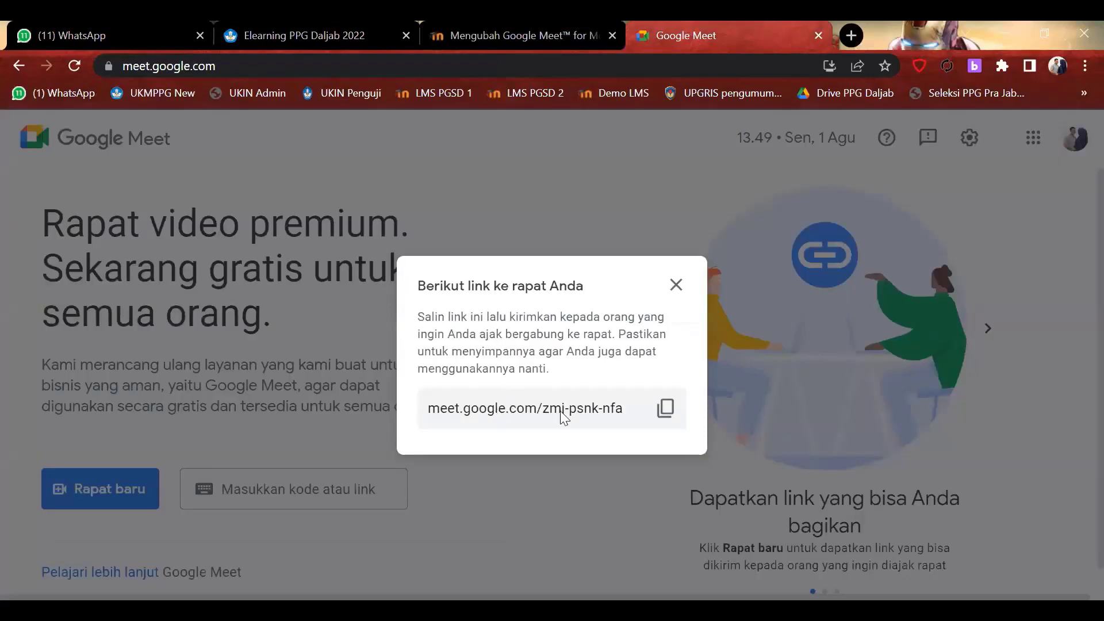
click(551, 23)
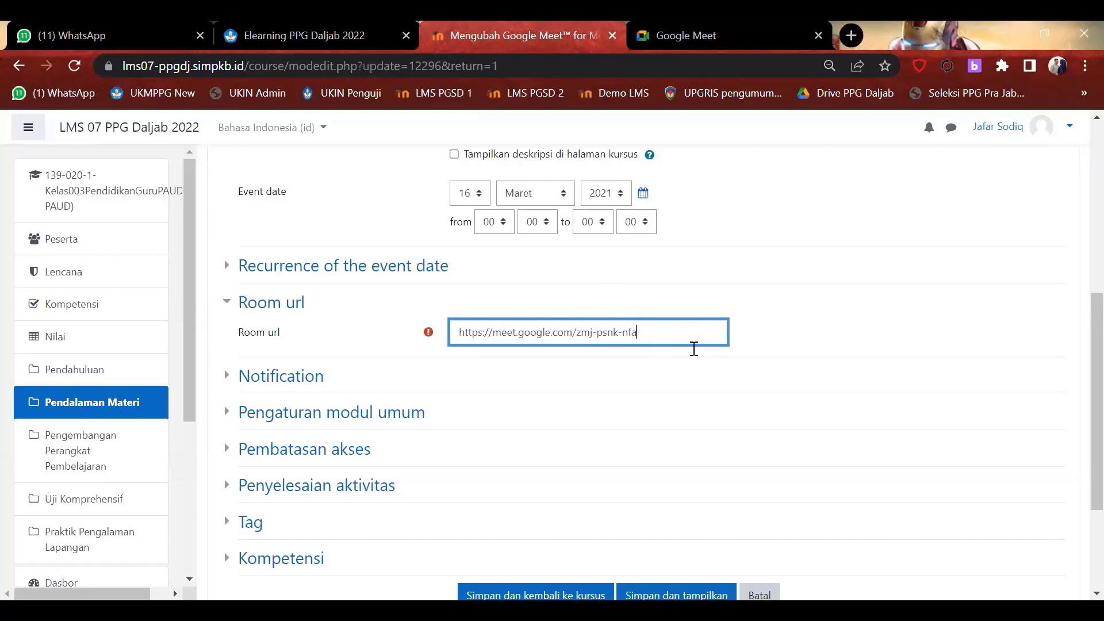
scroll(712, 362, down, 3)
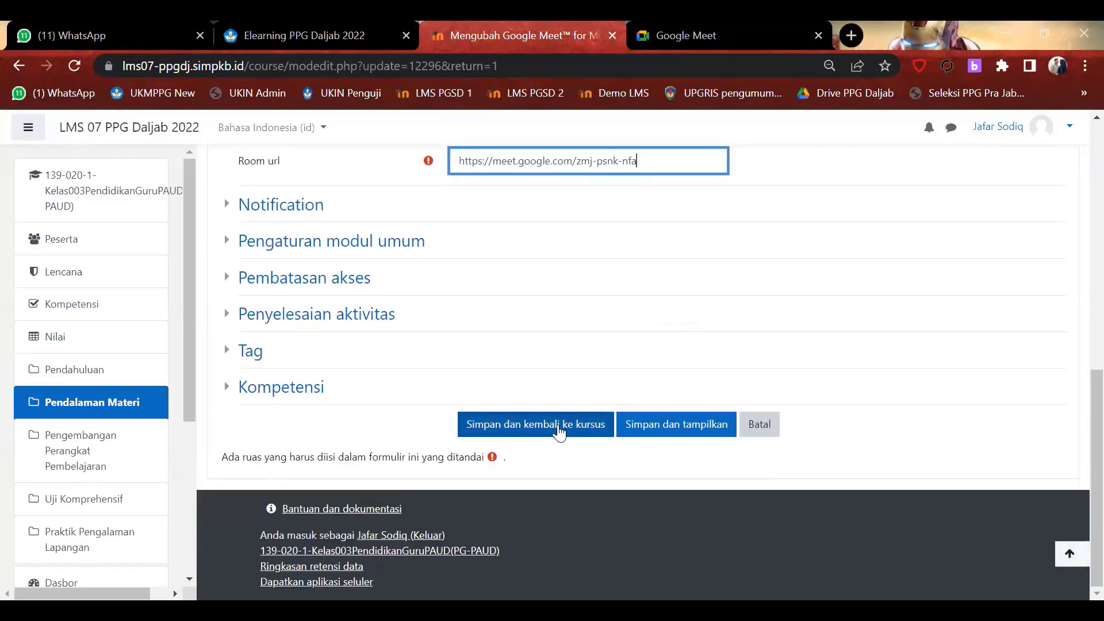
click(757, 428)
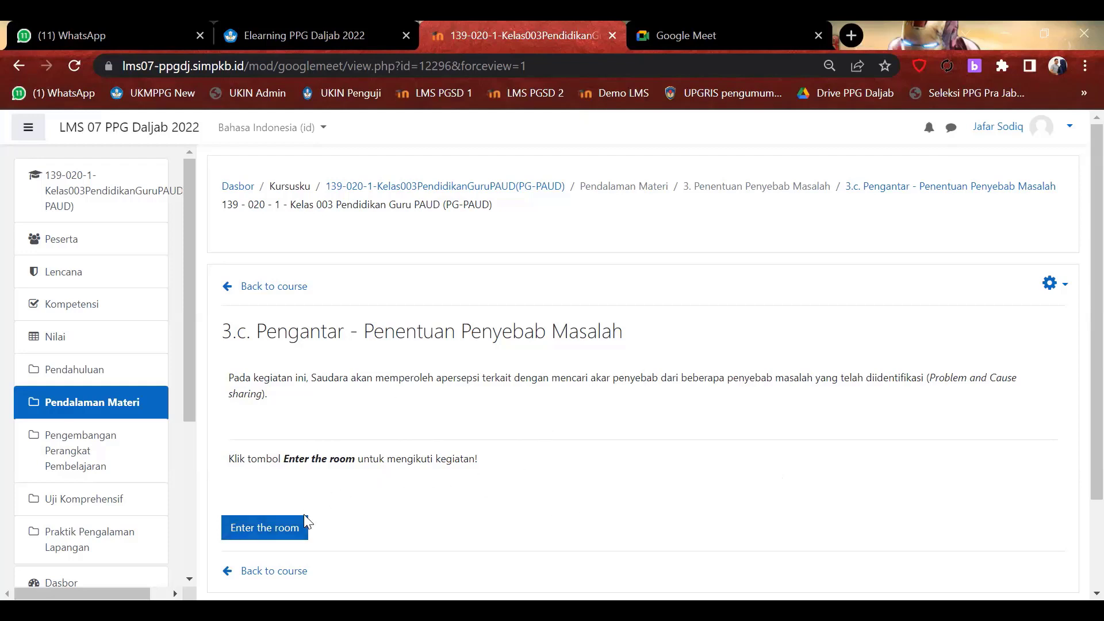
click(264, 534)
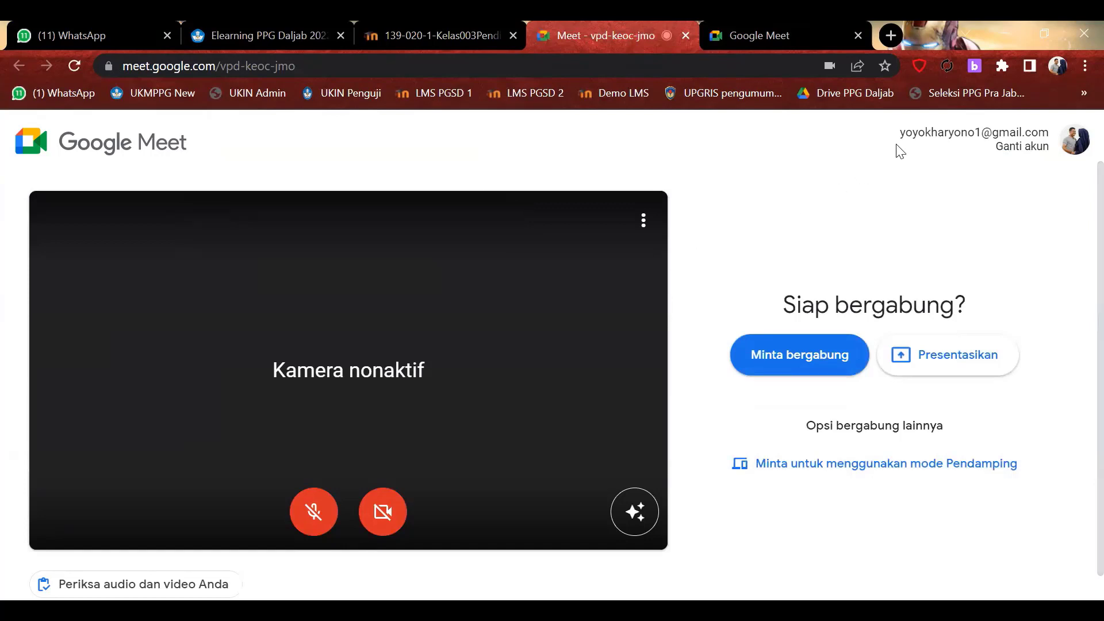
Close the meeting-link dialog on the Meet tab and open the Google account switcher.
click(827, 35)
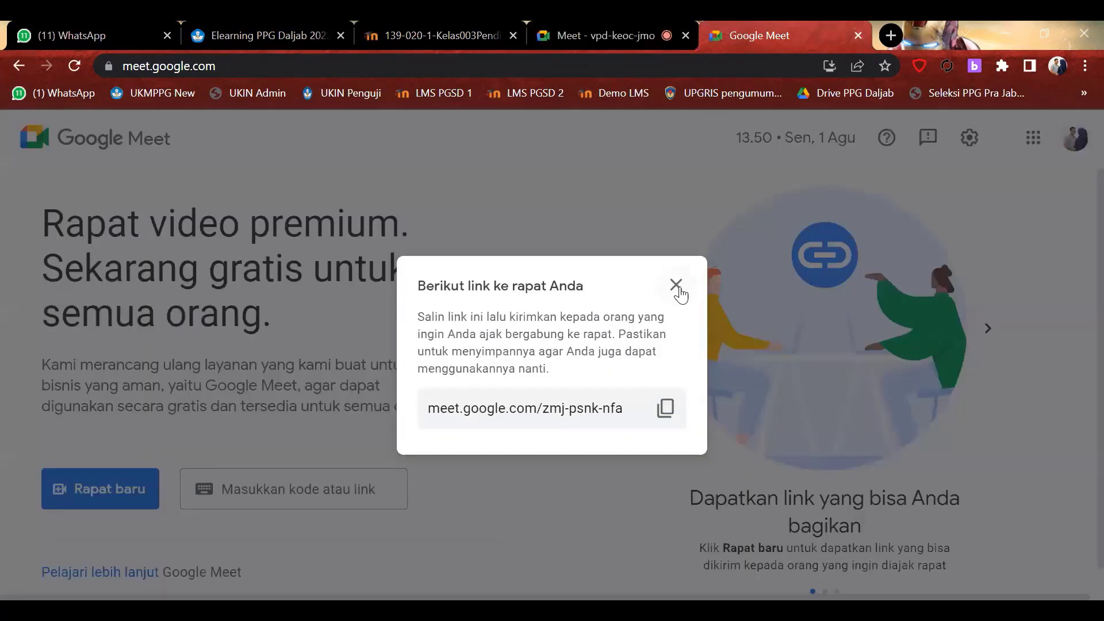
click(973, 164)
click(1072, 143)
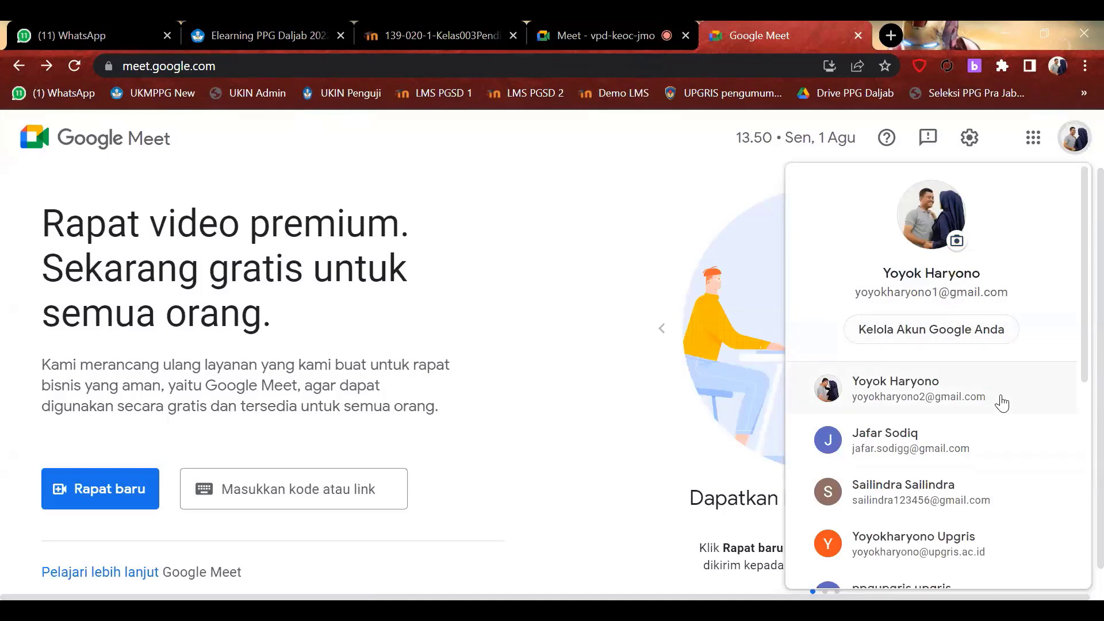
scroll(1001, 402, down, 1)
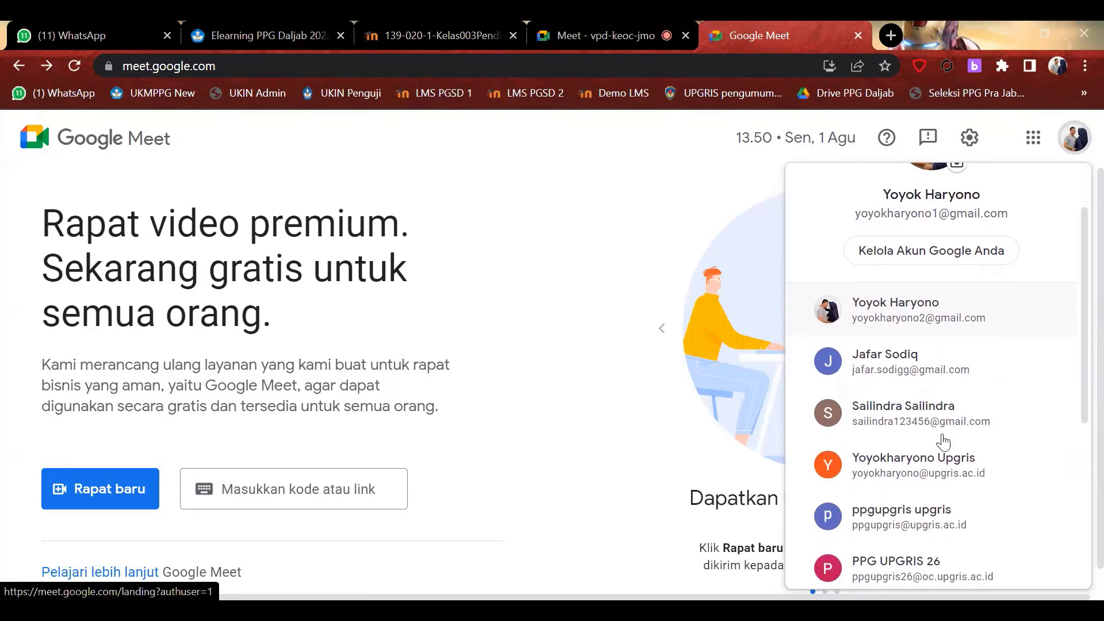
scroll(941, 444, down, 2)
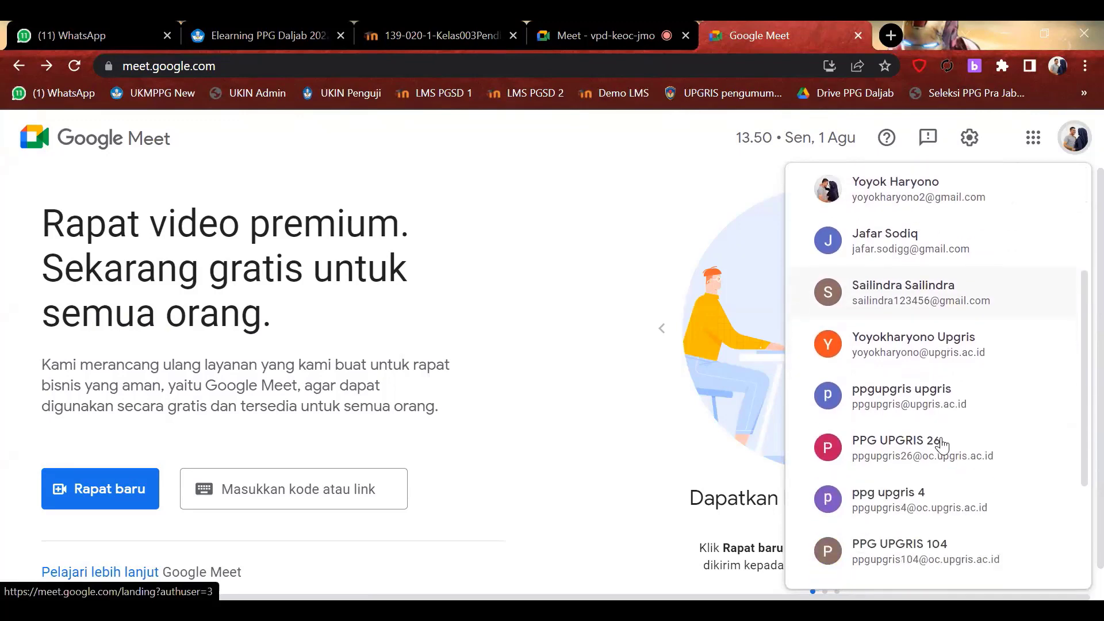
Try Meet under another signed-in account, close that extra tab, and reopen the account list.
click(908, 396)
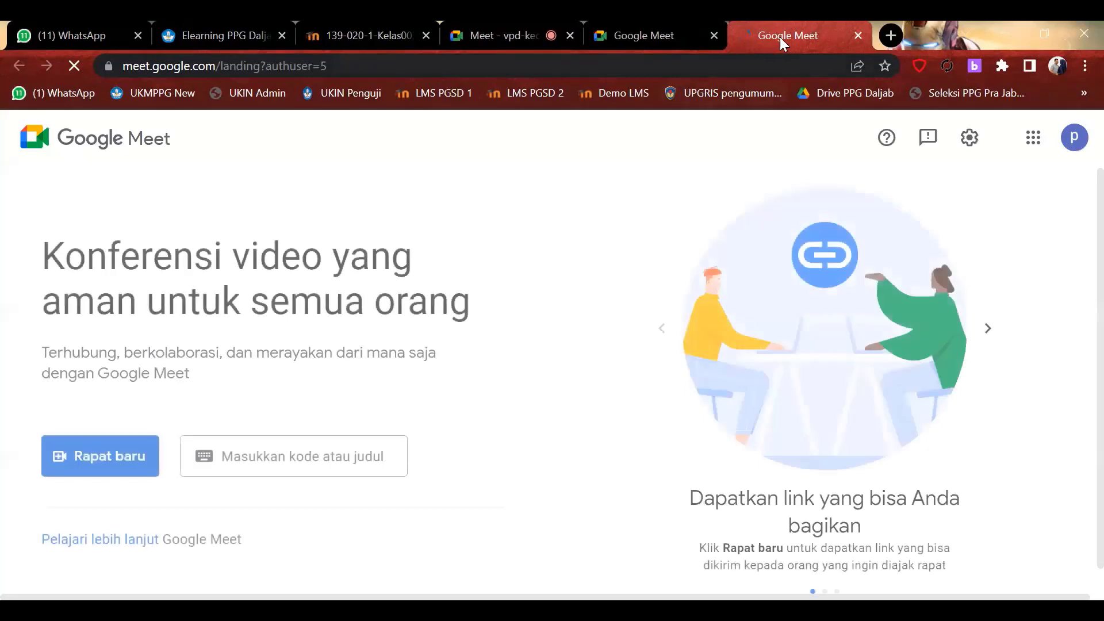
click(684, 36)
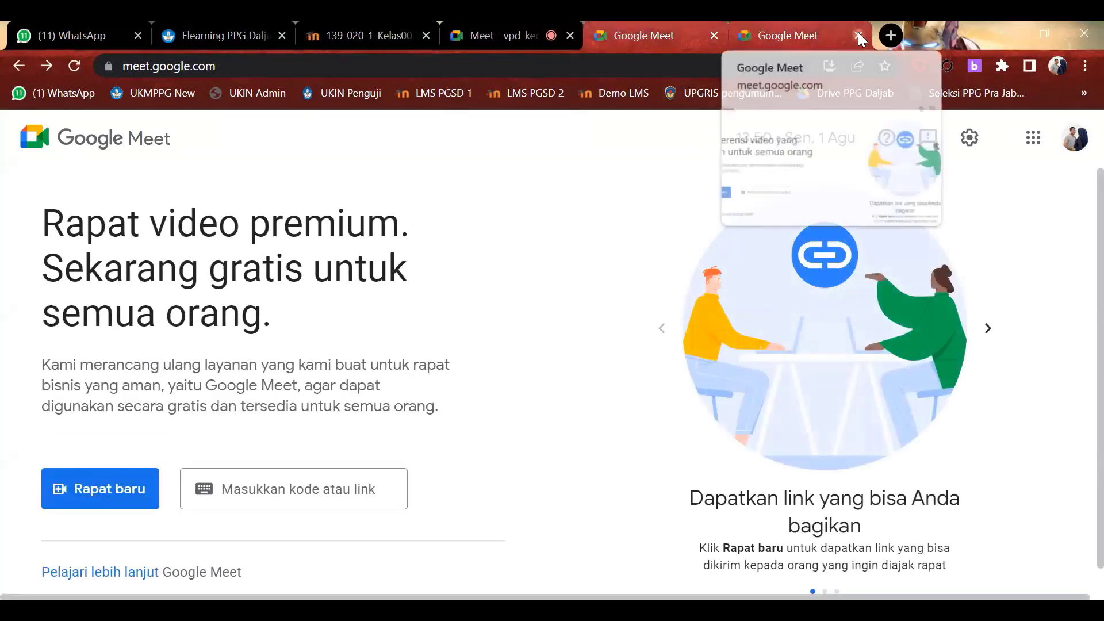
click(858, 35)
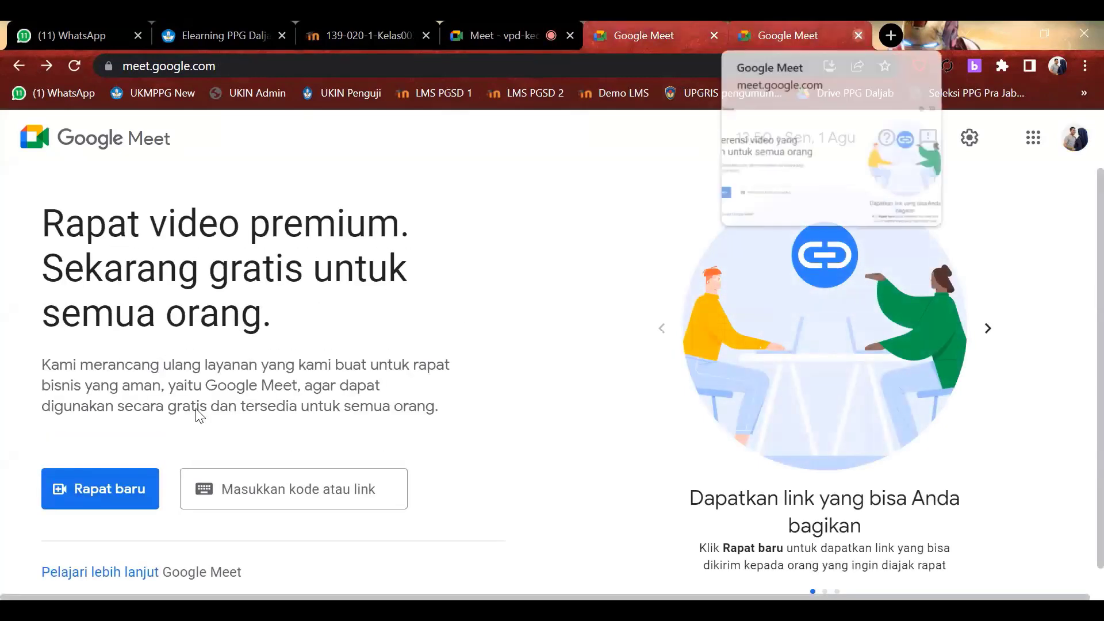
click(1071, 141)
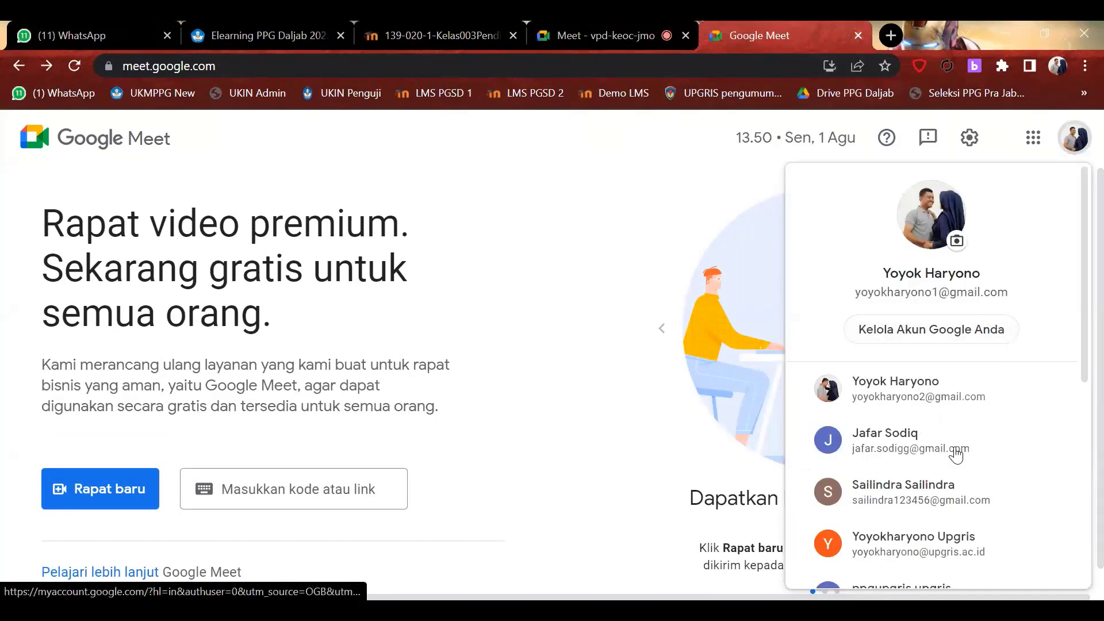
scroll(948, 494, down, 2)
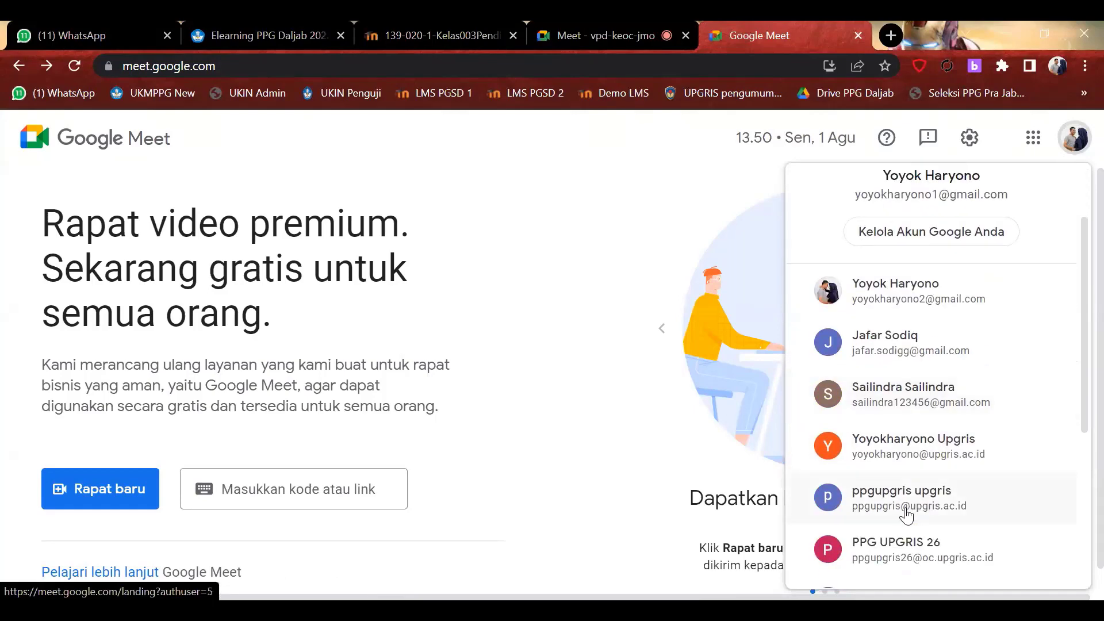
click(906, 514)
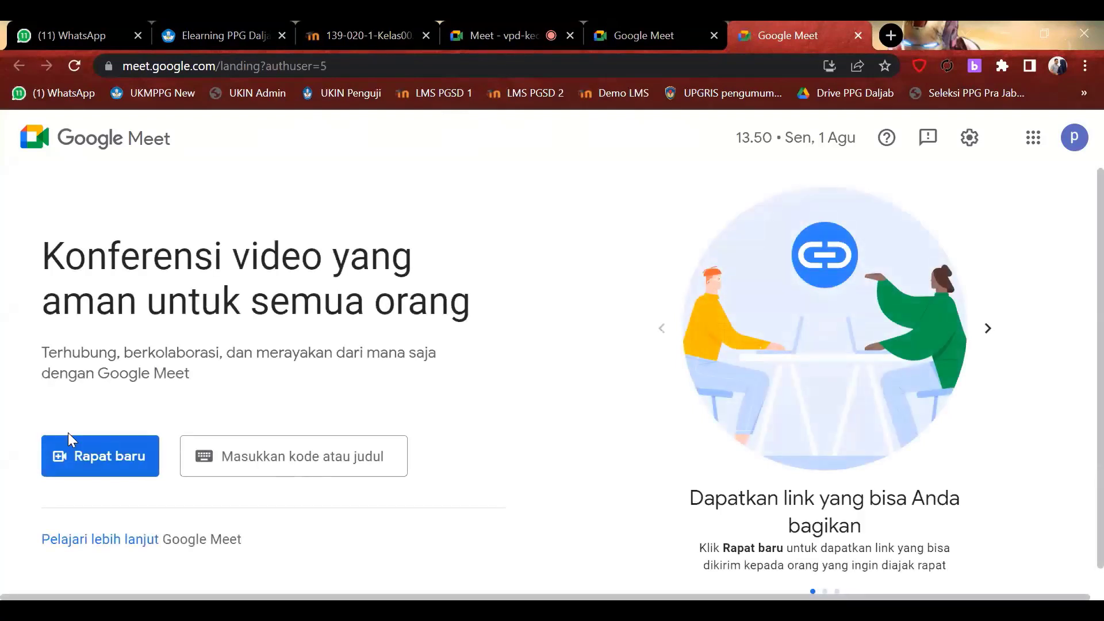
click(89, 468)
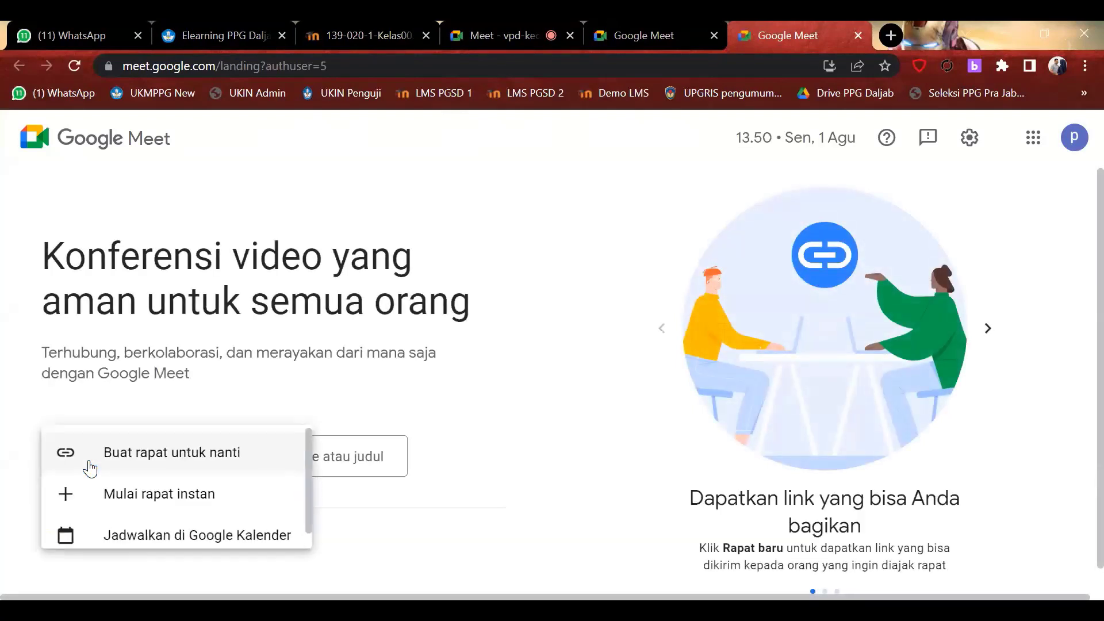
click(174, 456)
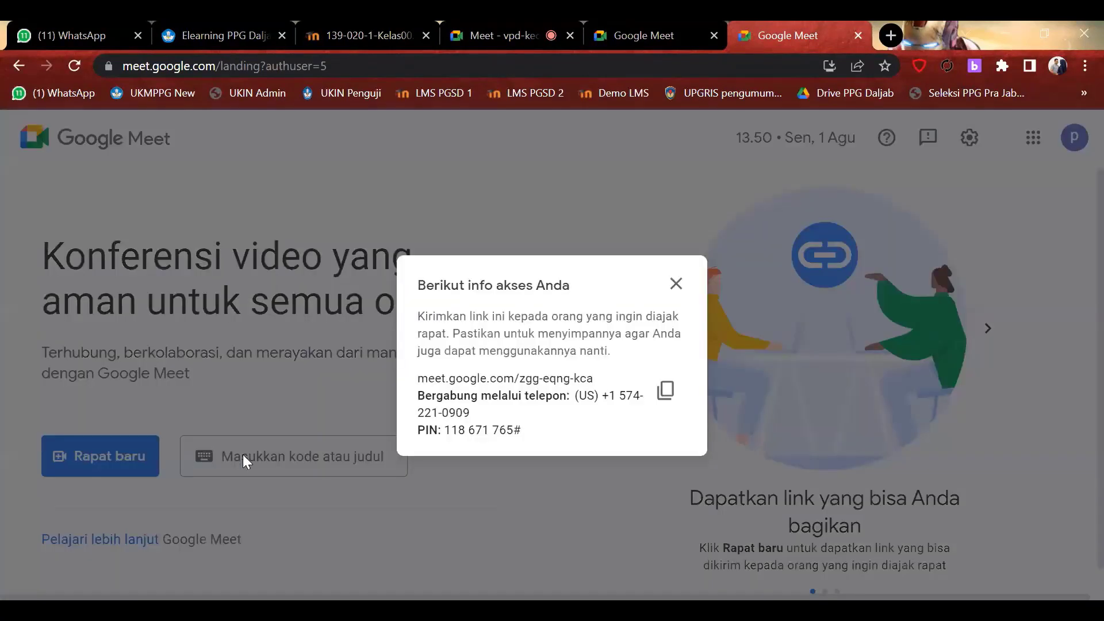
click(665, 392)
click(858, 36)
click(858, 35)
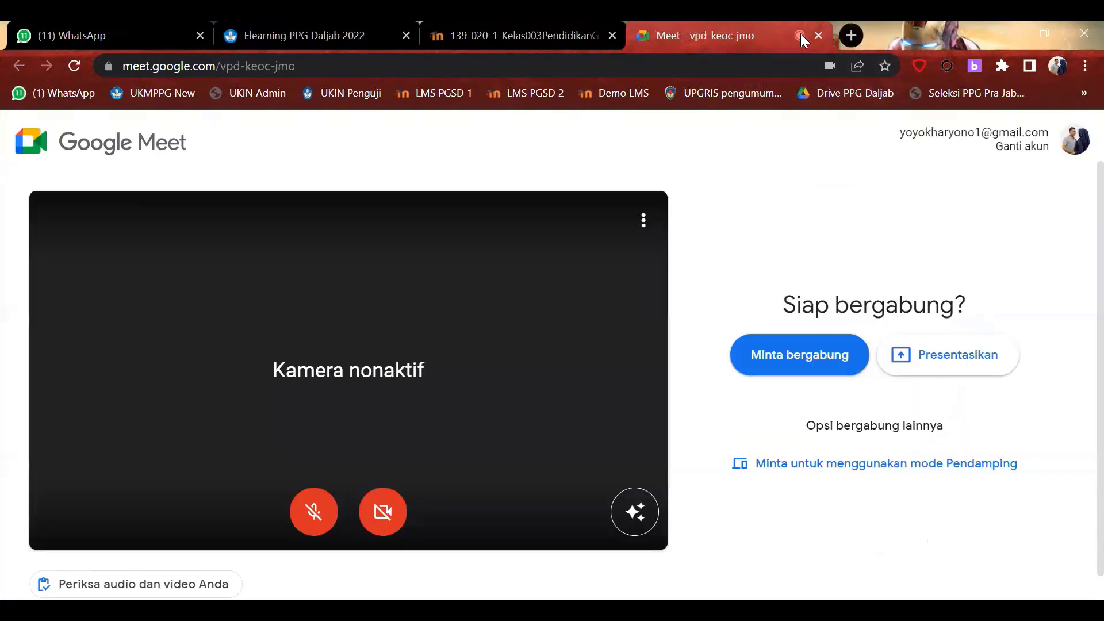
click(819, 36)
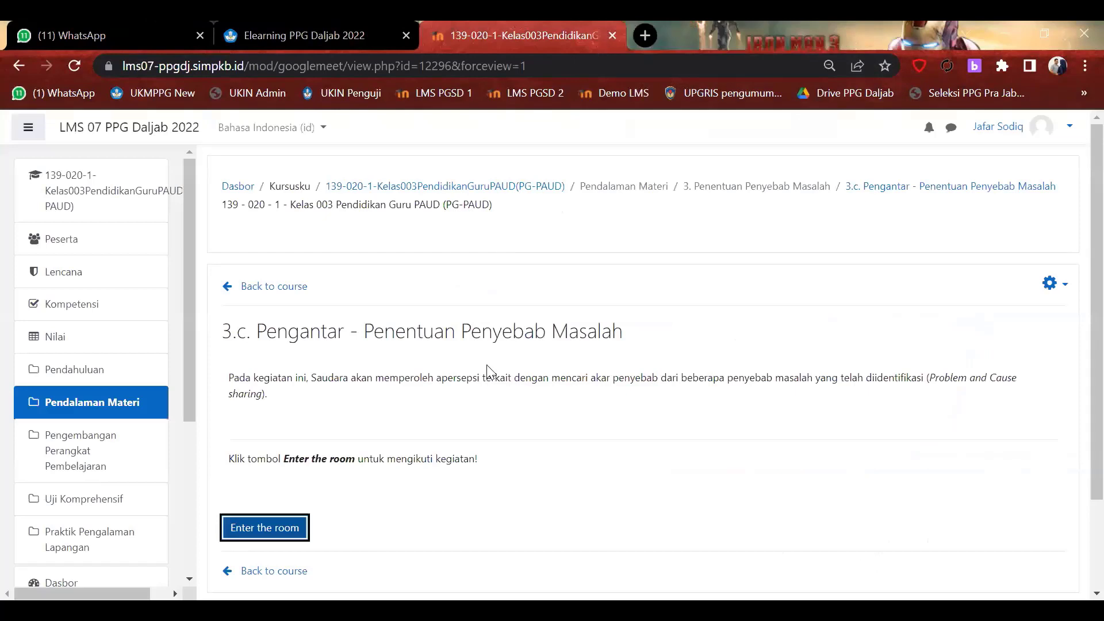
click(269, 535)
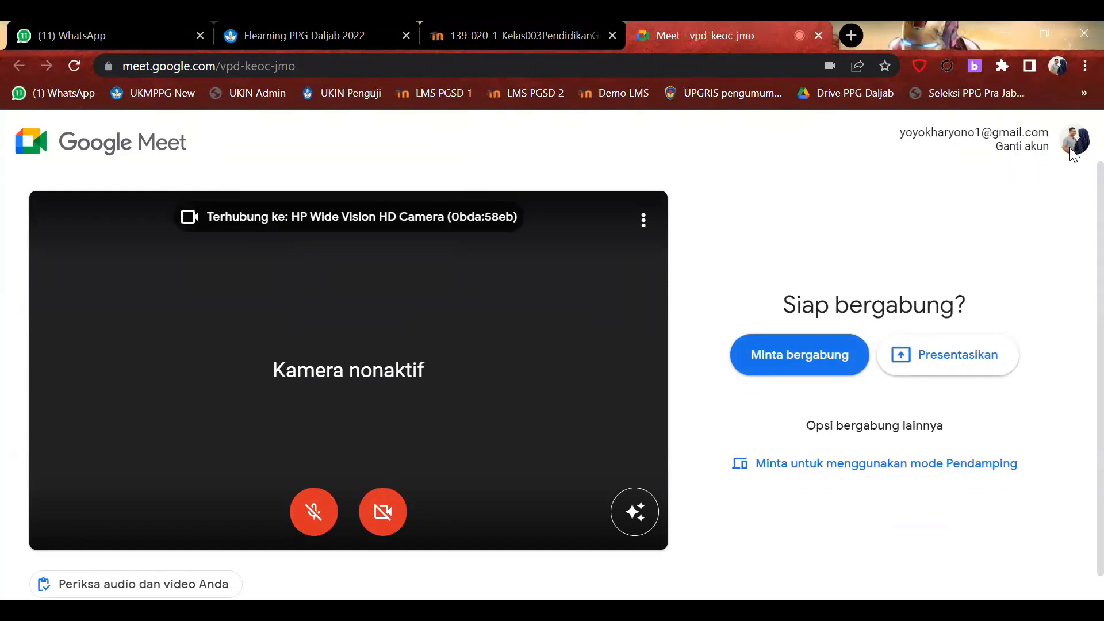
Switch the Meet join screen to a different Google account using Ganti akun.
click(1012, 148)
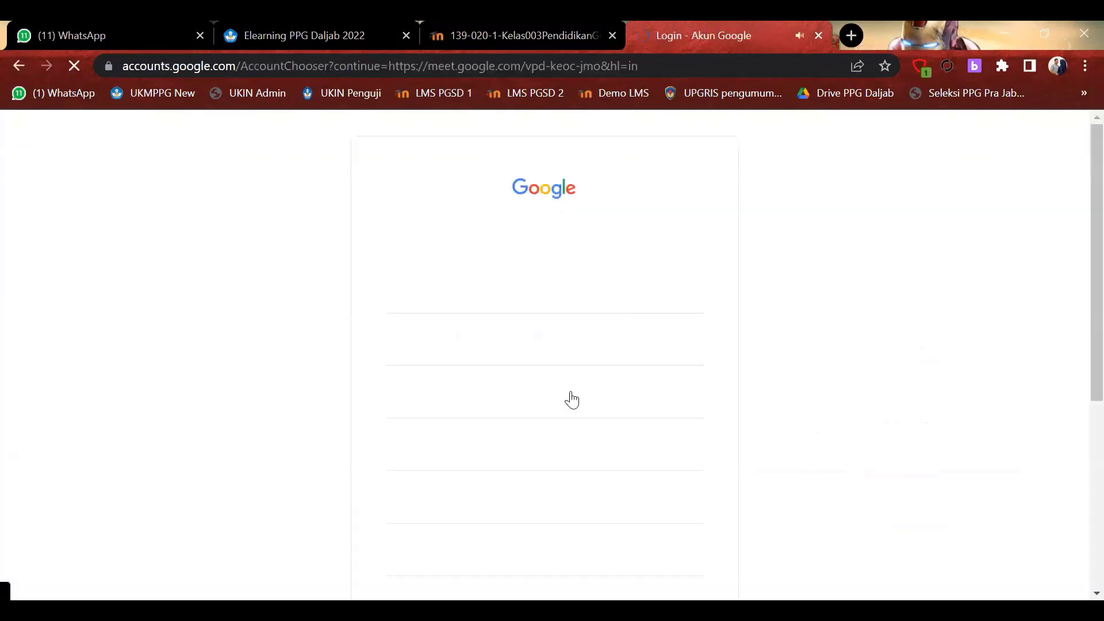
scroll(490, 365, down, 3)
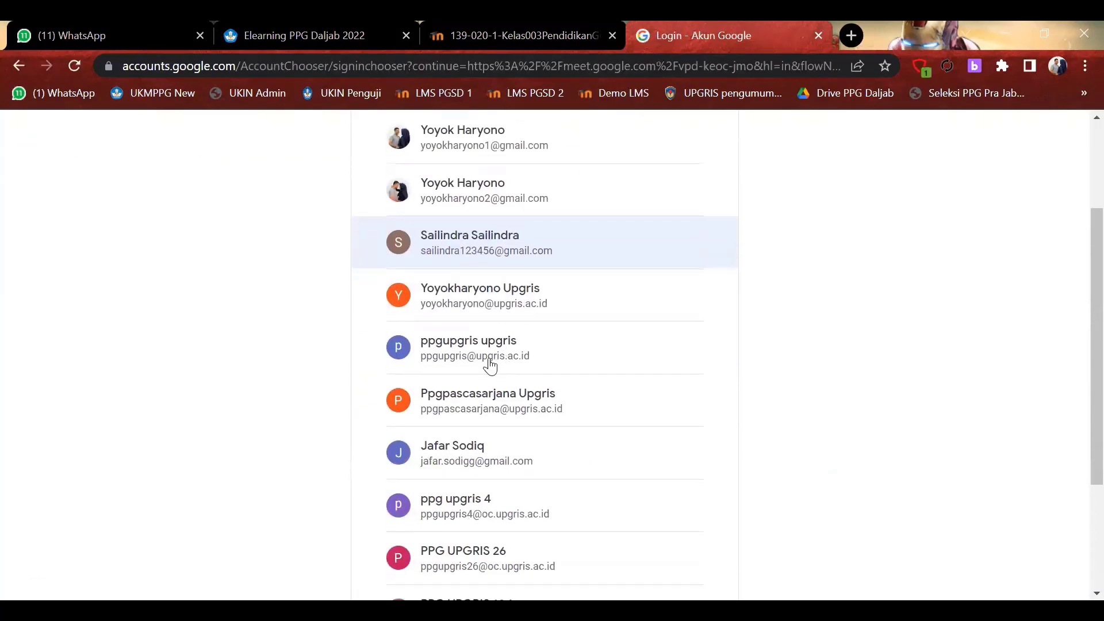
click(493, 364)
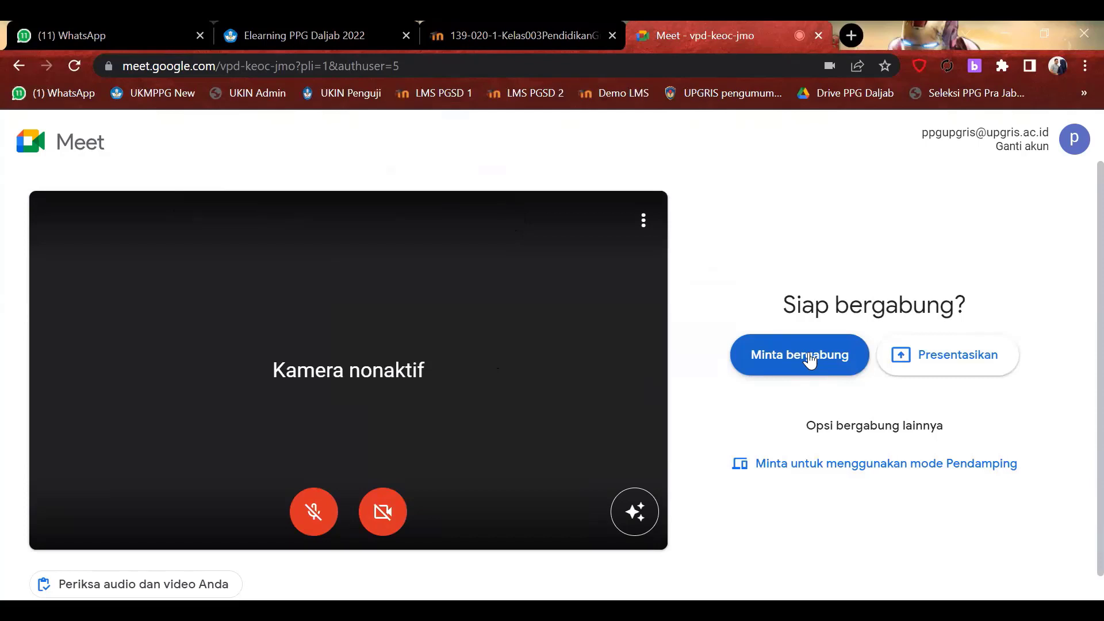
Close the Meet tab and return to the LMS 3.c Pengantar activity page.
click(818, 35)
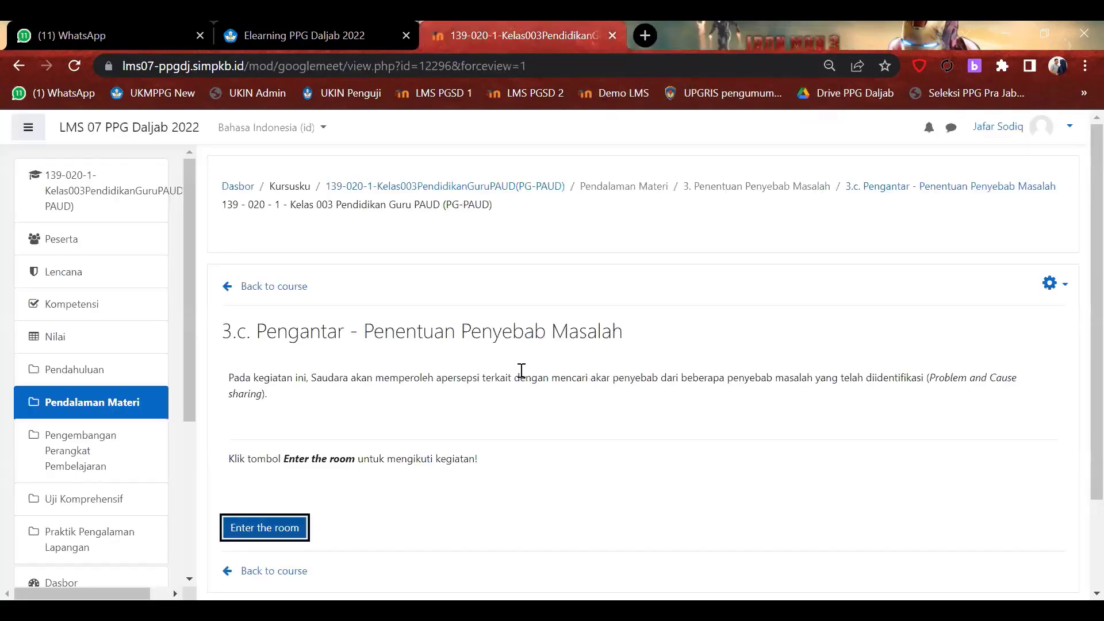
scroll(520, 370, down, 3)
scroll(519, 370, up, 3)
Go to the 3. Penentuan Penyebab Masalah section and scroll down to its 3.c–3.e activities.
click(724, 187)
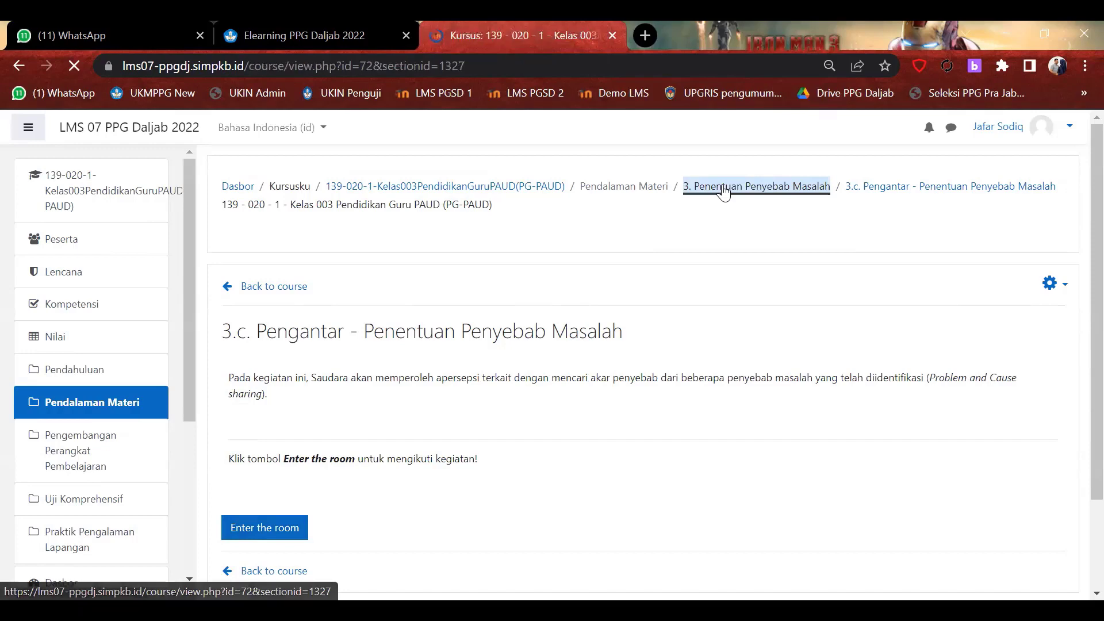
scroll(580, 386, down, 4)
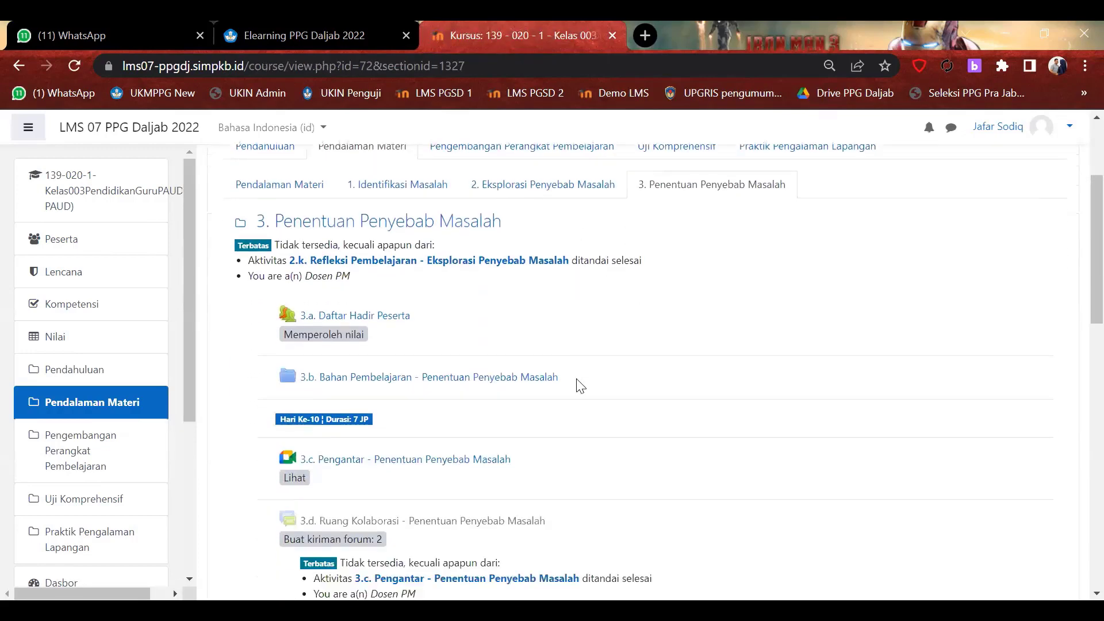
scroll(580, 385, down, 2)
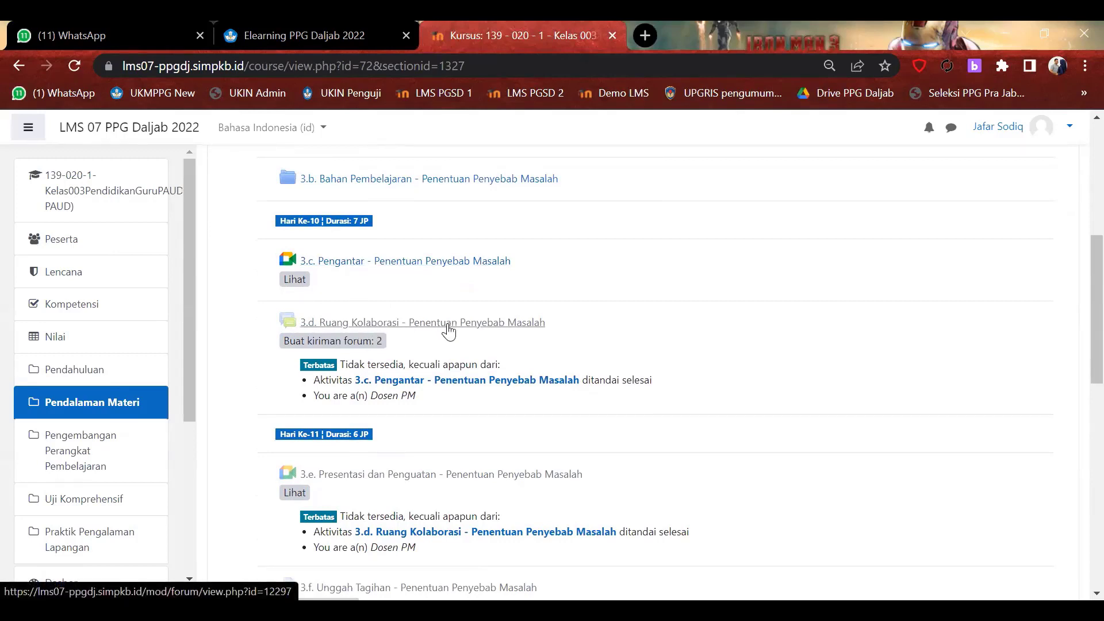
Open the 3.d Ruang Kolaborasi forum and read through its LK 1.3 instructions and discussion post.
click(493, 324)
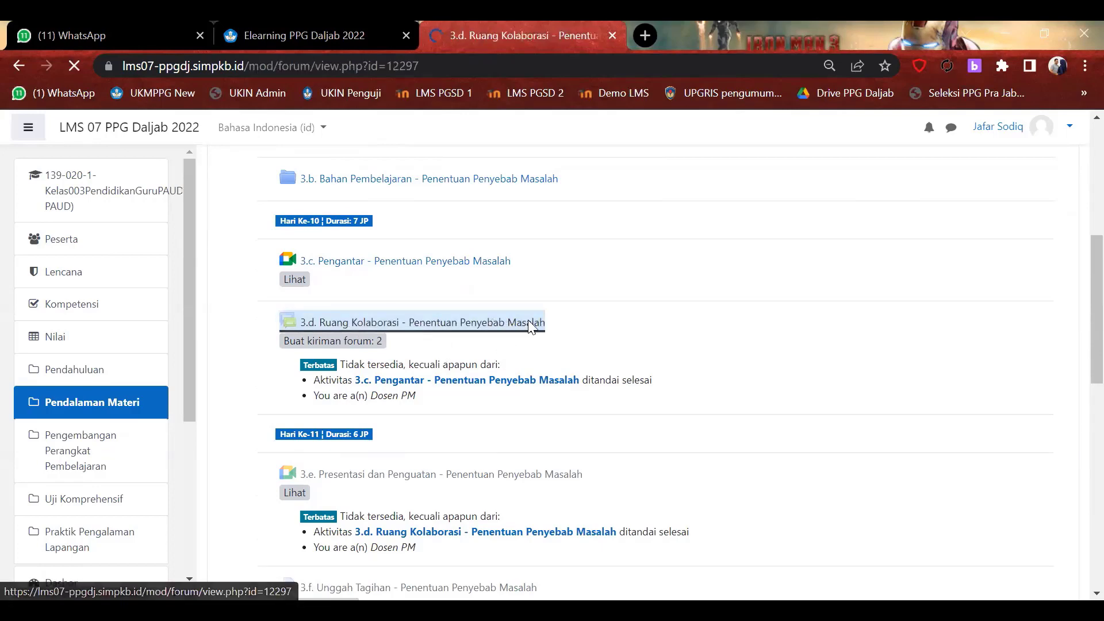
scroll(709, 372, down, 3)
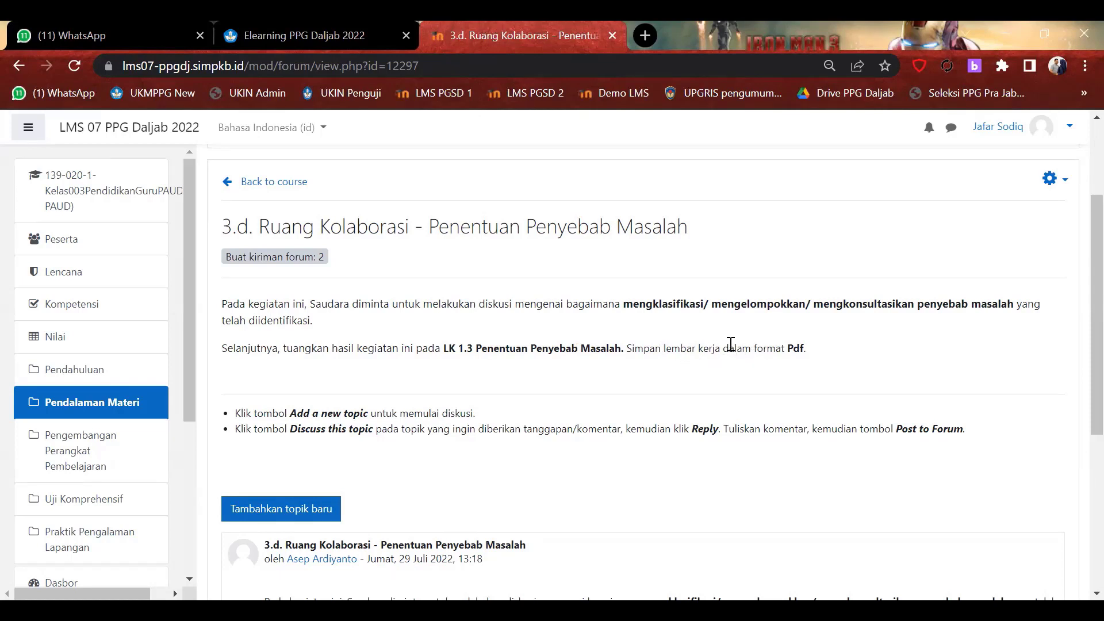
scroll(526, 409, down, 3)
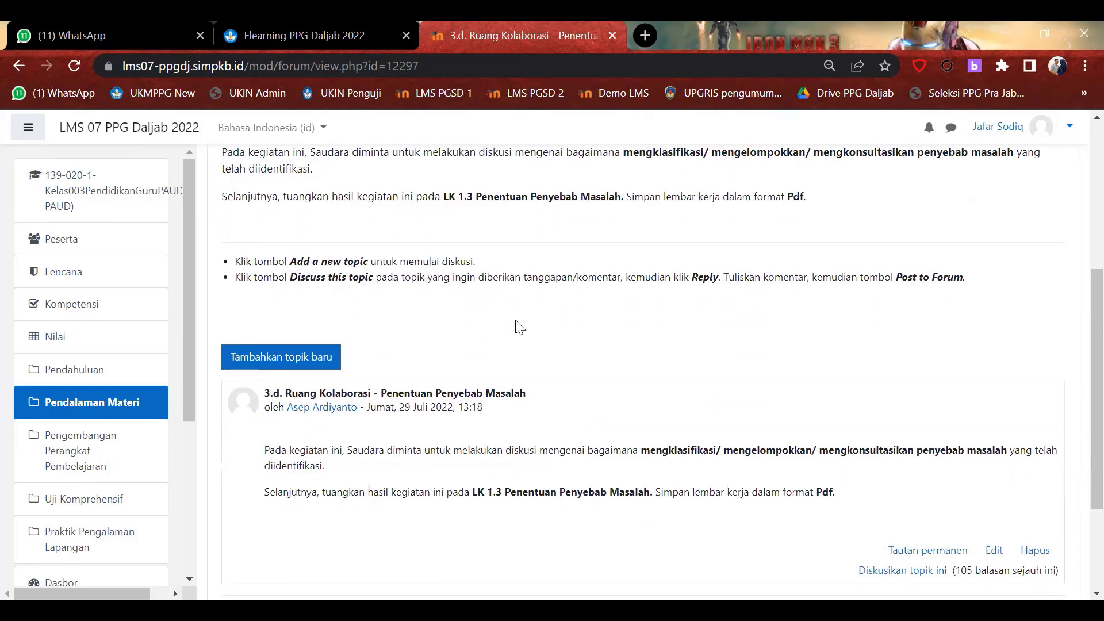
scroll(519, 327, up, 2)
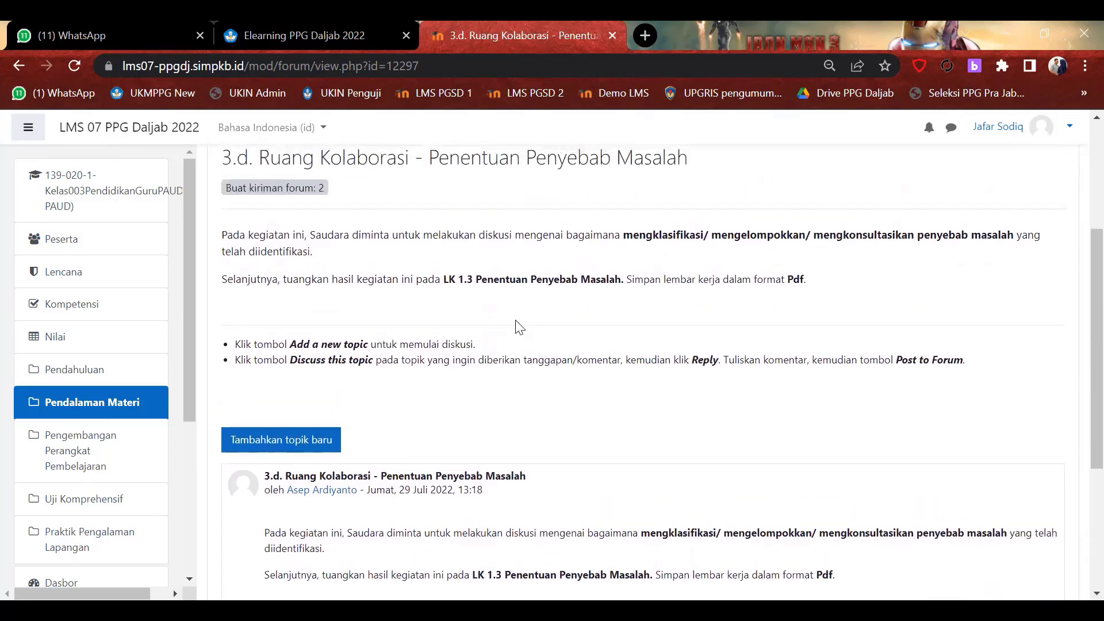
scroll(519, 327, up, 1)
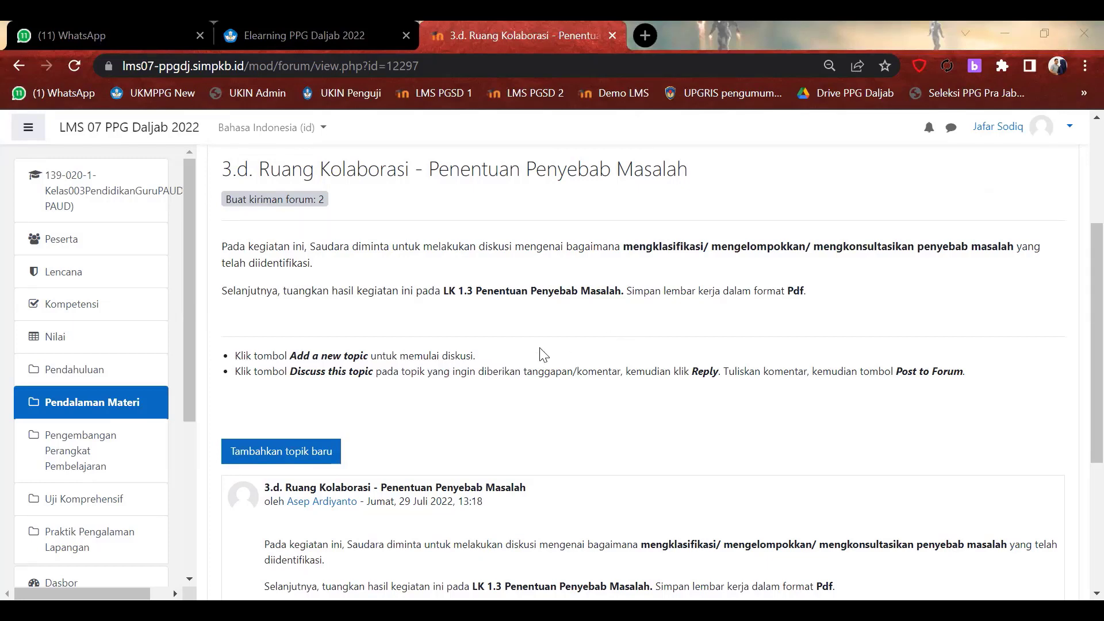
scroll(544, 354, down, 5)
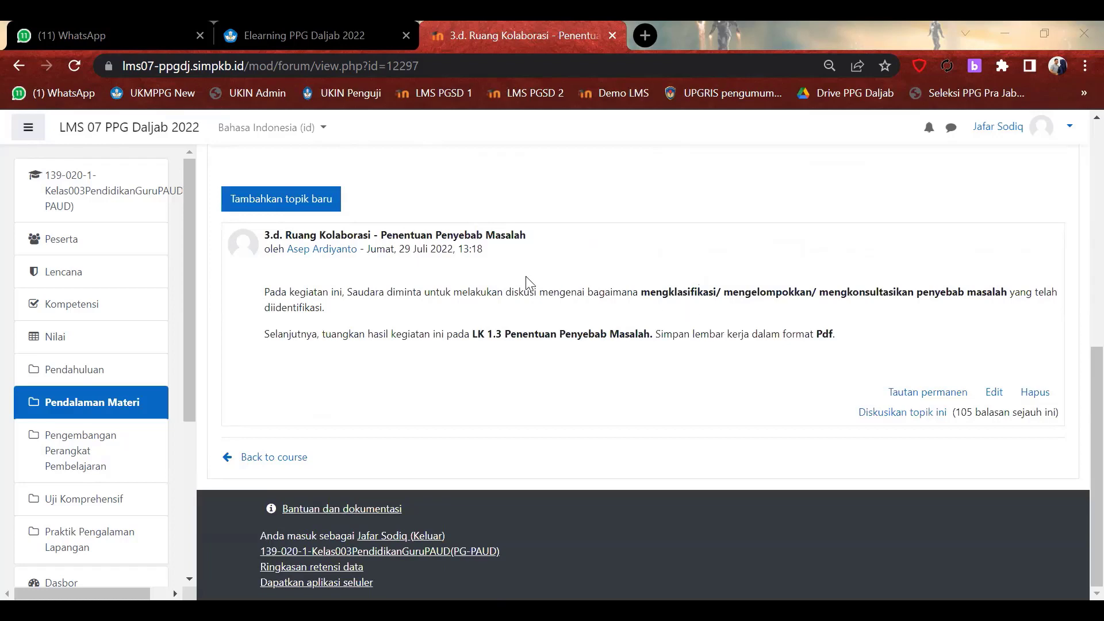
scroll(529, 283, up, 8)
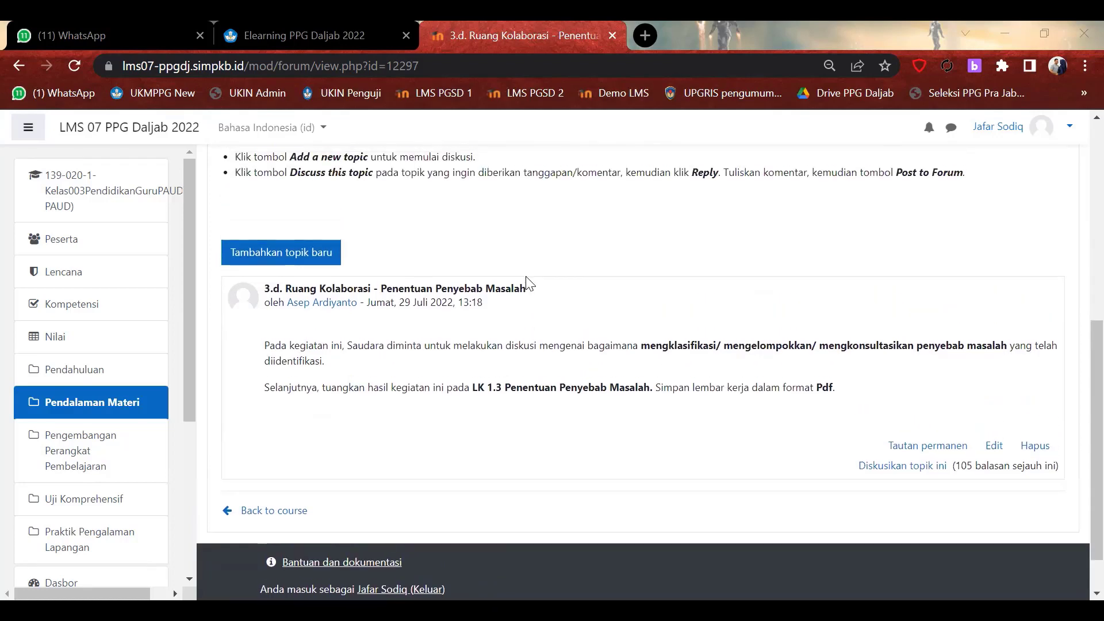
scroll(529, 282, down, 5)
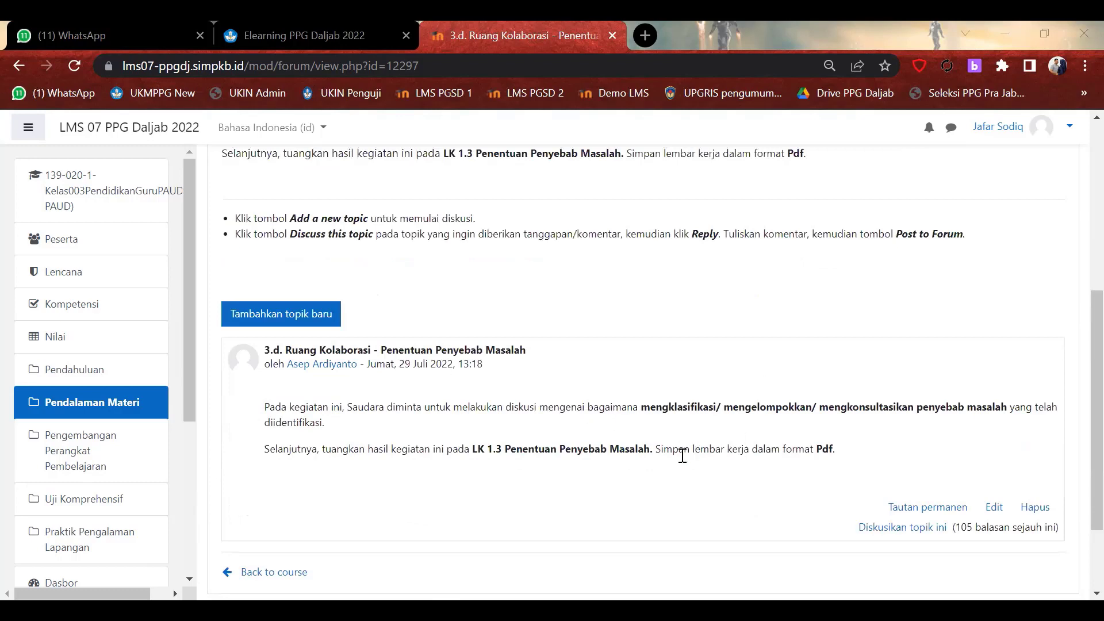
scroll(702, 453, down, 2)
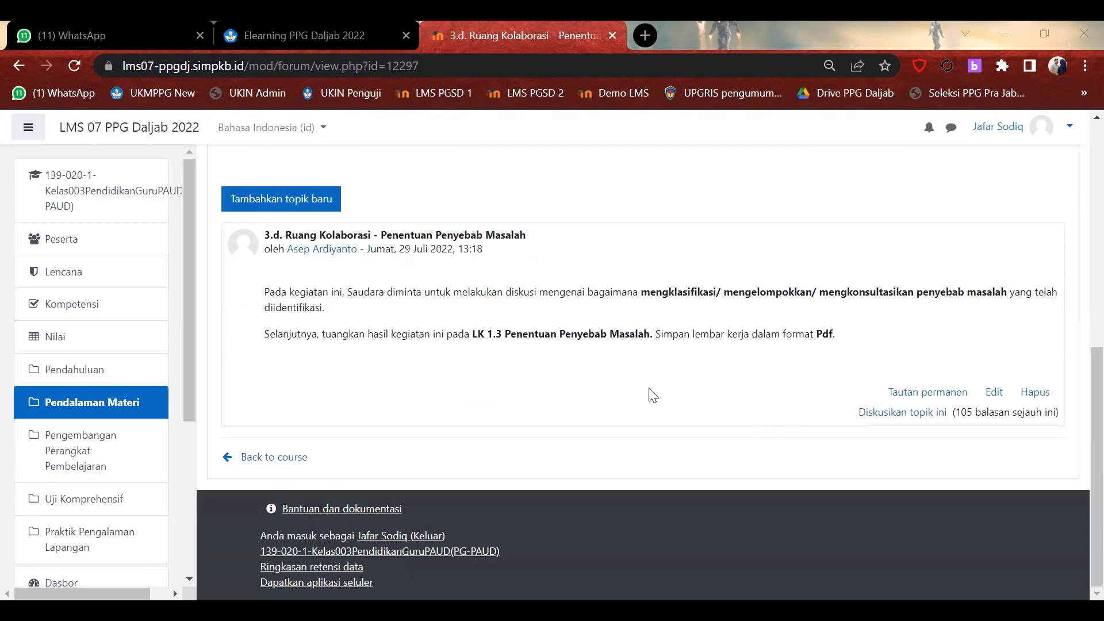
scroll(653, 395, up, 8)
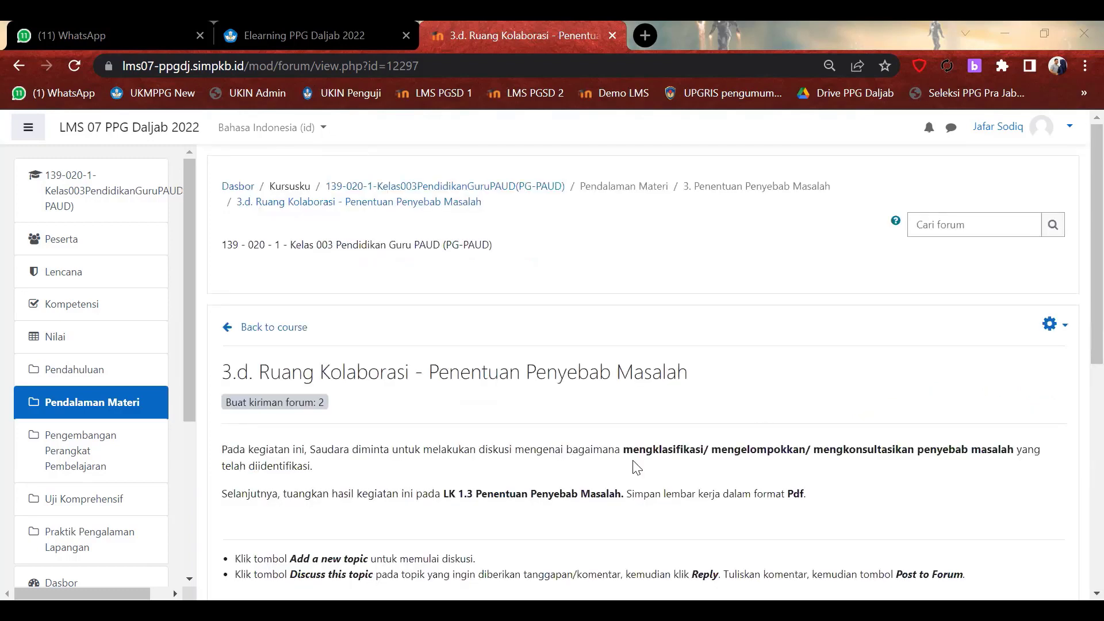
scroll(636, 466, down, 1)
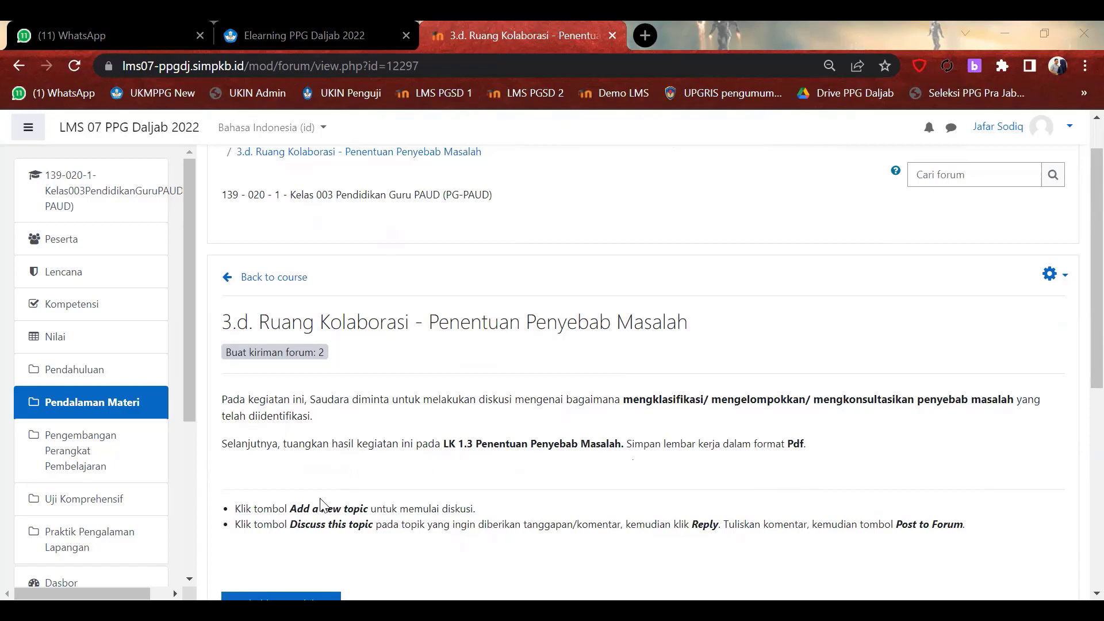
scroll(404, 498, down, 7)
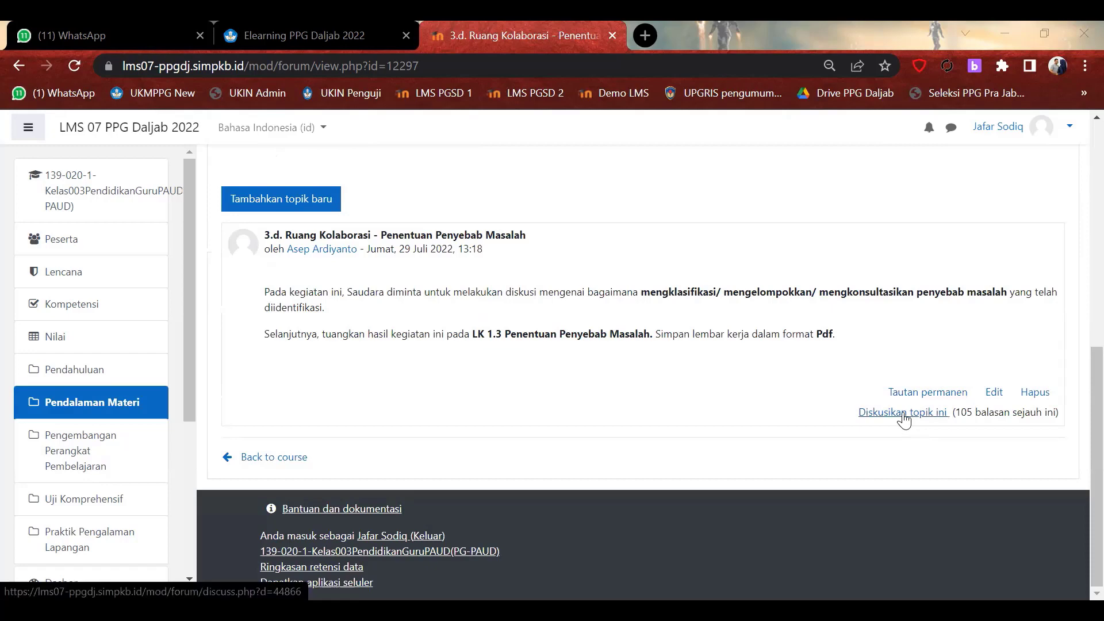
scroll(575, 391, up, 3)
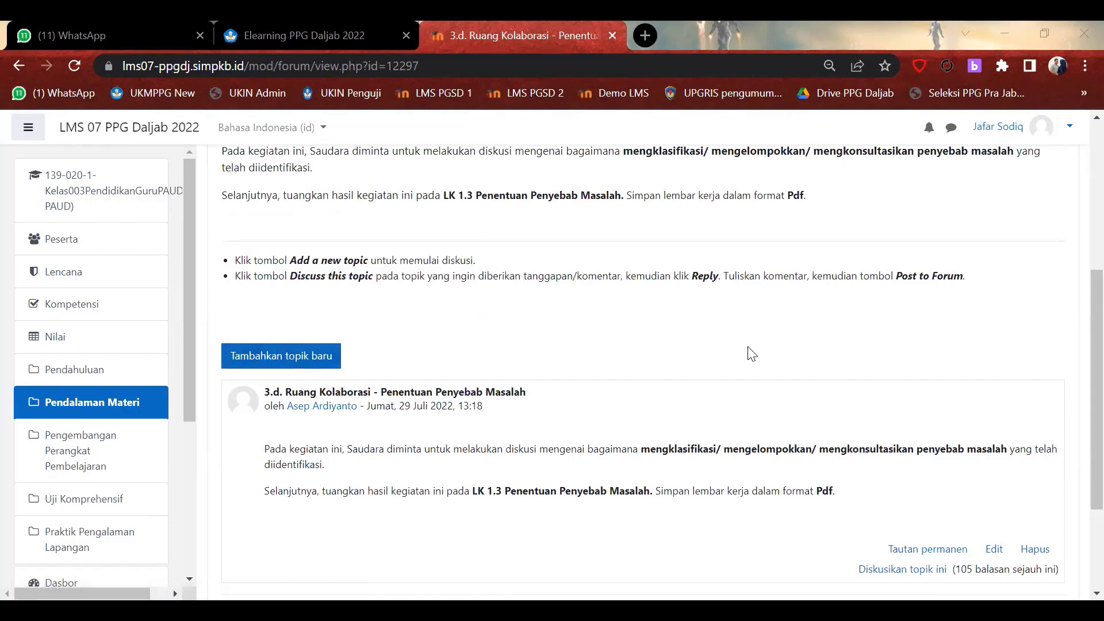
scroll(751, 353, down, 3)
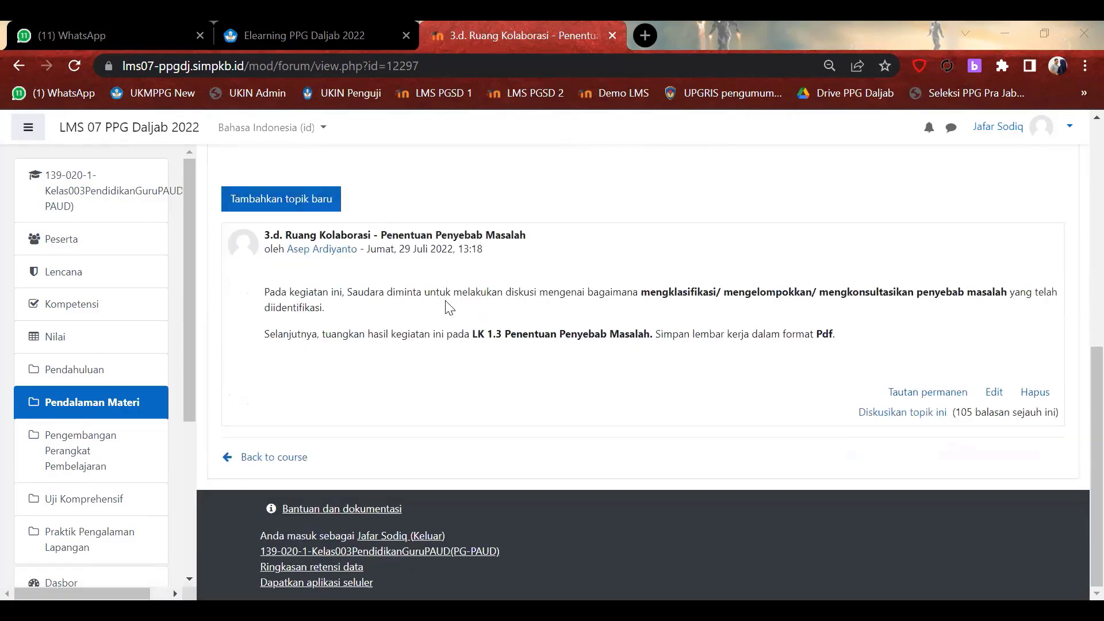
scroll(348, 334, up, 8)
scroll(348, 337, down, 8)
click(268, 201)
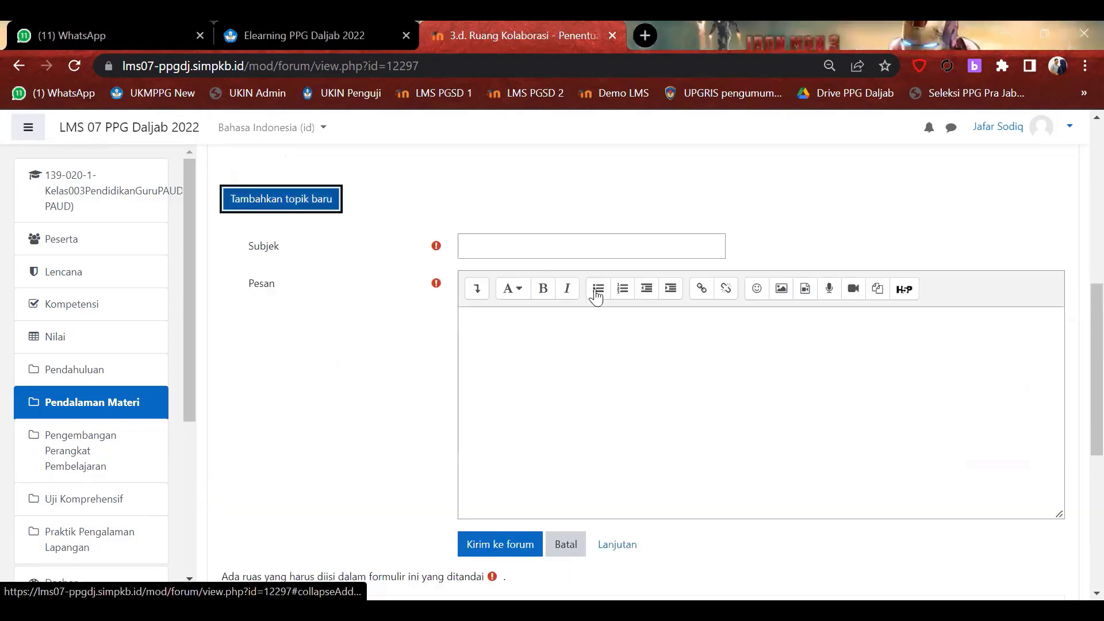
click(524, 246)
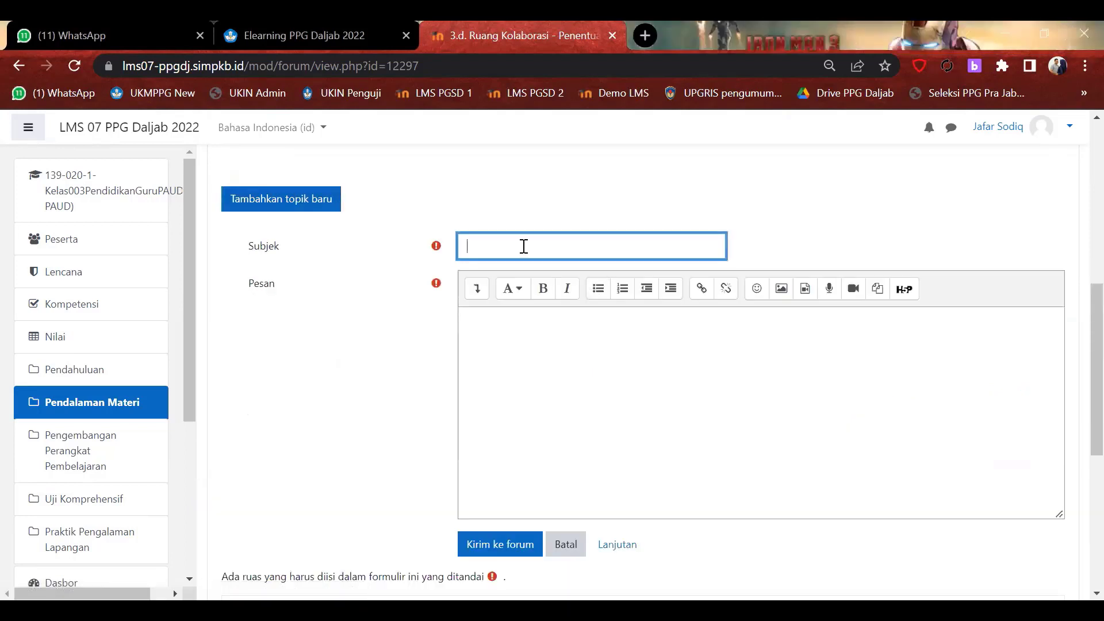
click(555, 331)
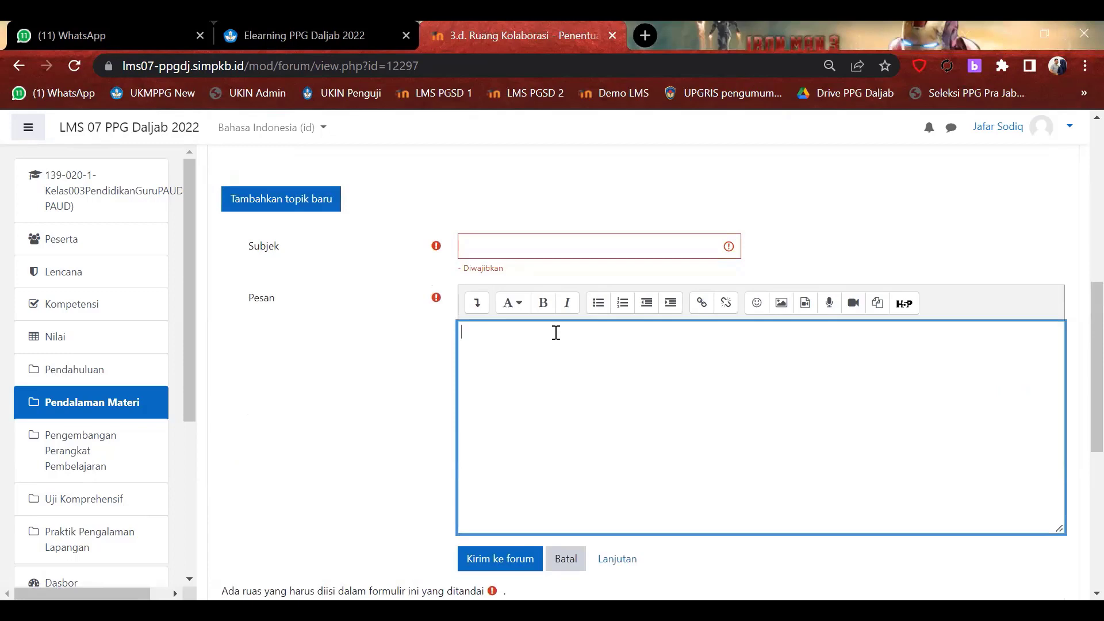
scroll(556, 332, down, 5)
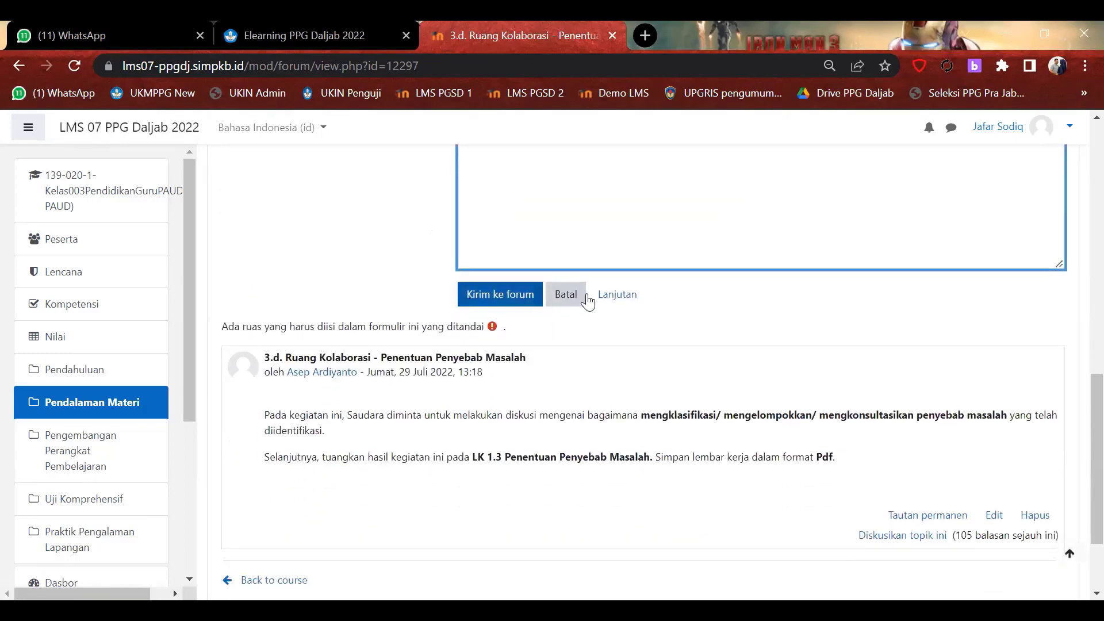
click(574, 296)
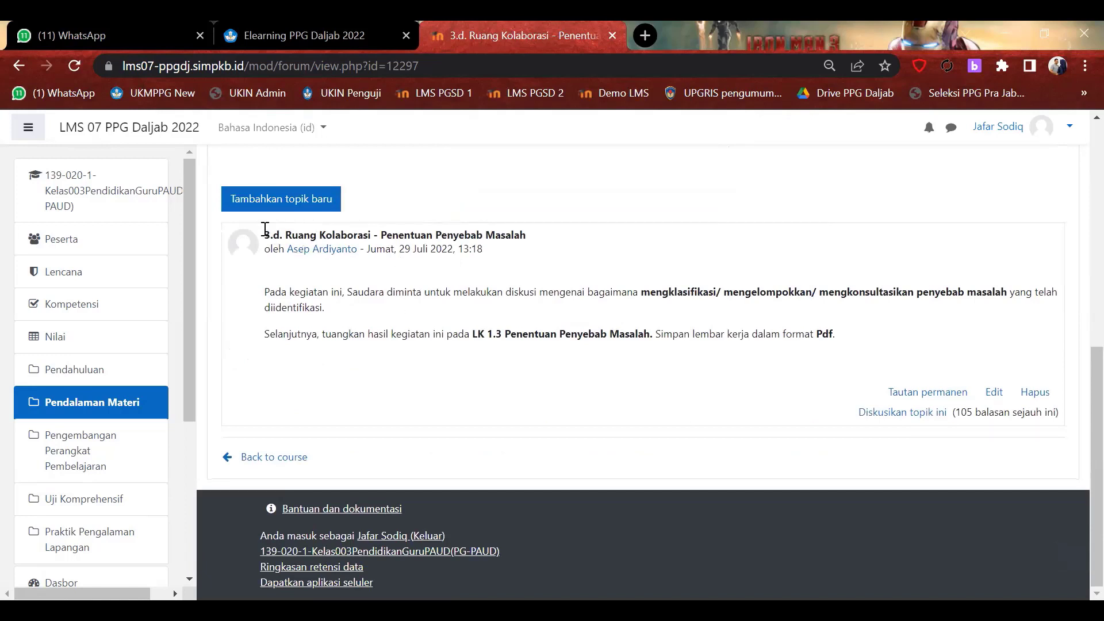
drag(266, 233, 561, 238)
drag(265, 292, 800, 368)
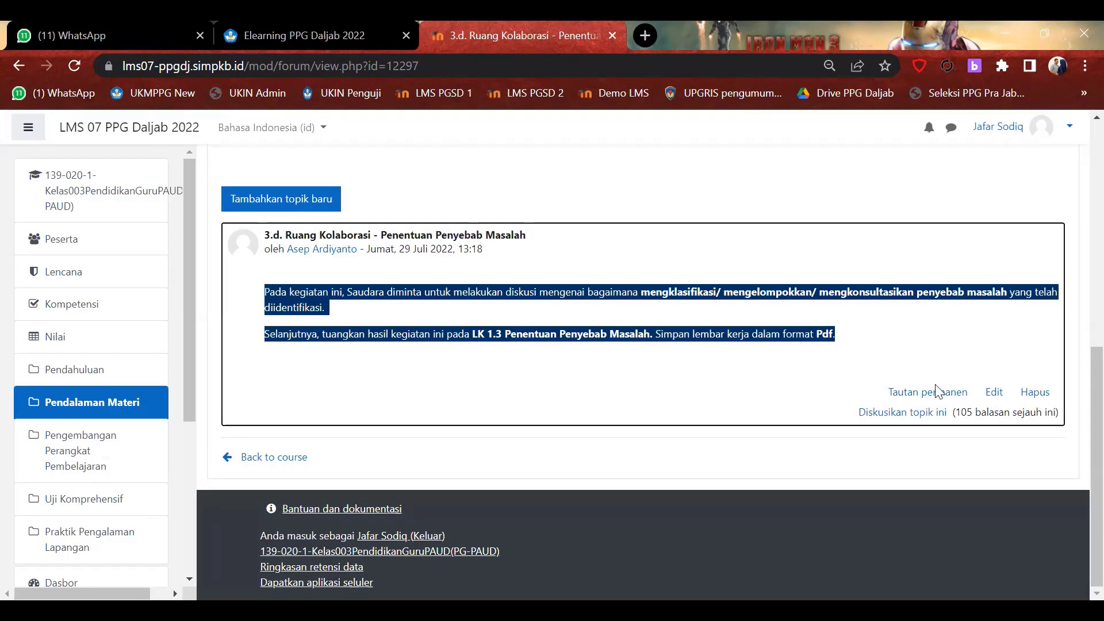
click(821, 455)
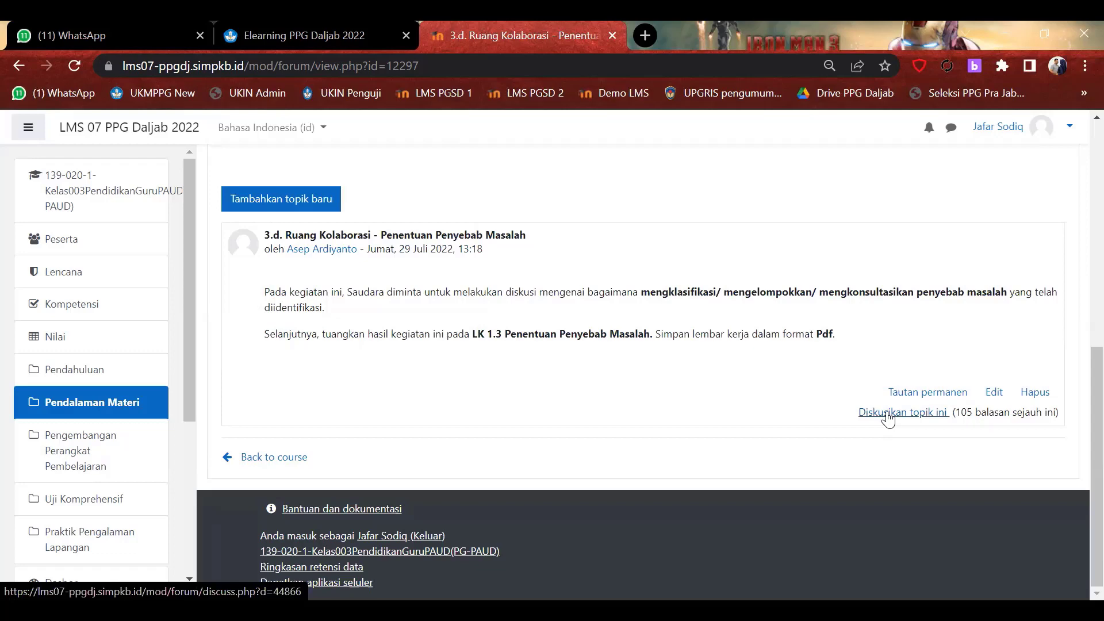
scroll(652, 351, up, 3)
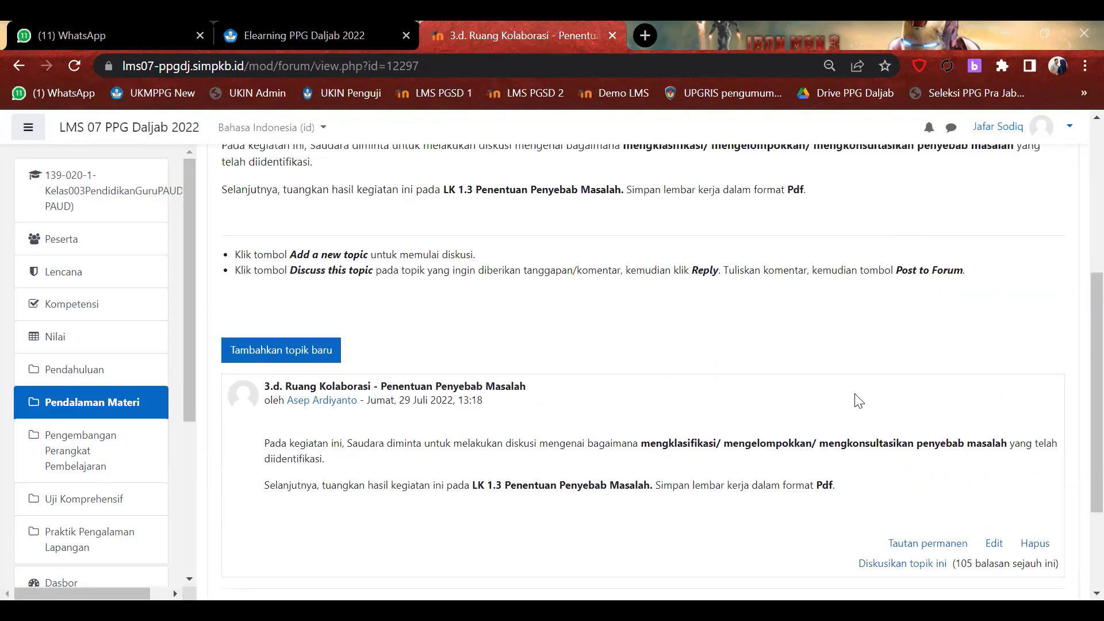
scroll(855, 399, up, 5)
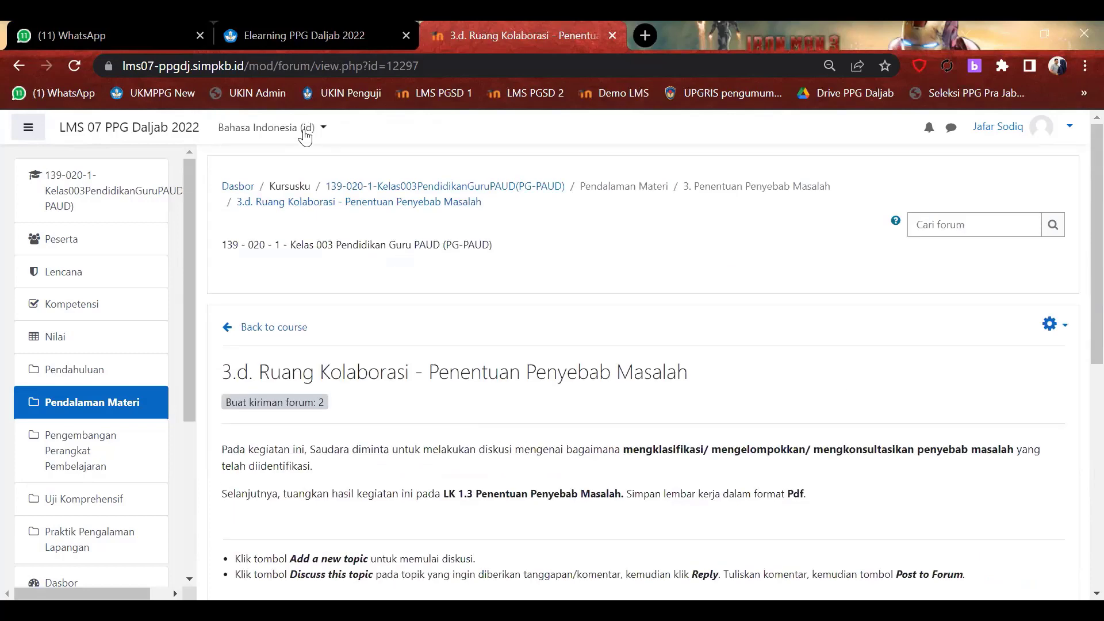
Change the LMS interface language from Bahasa Indonesia (id) to English (en).
click(305, 129)
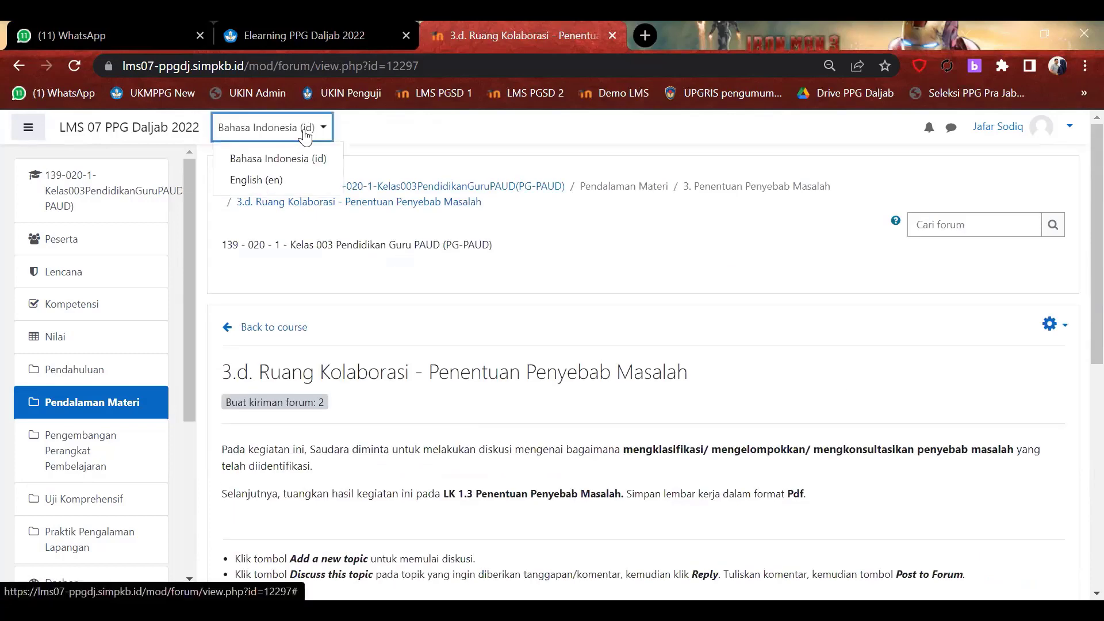
click(272, 180)
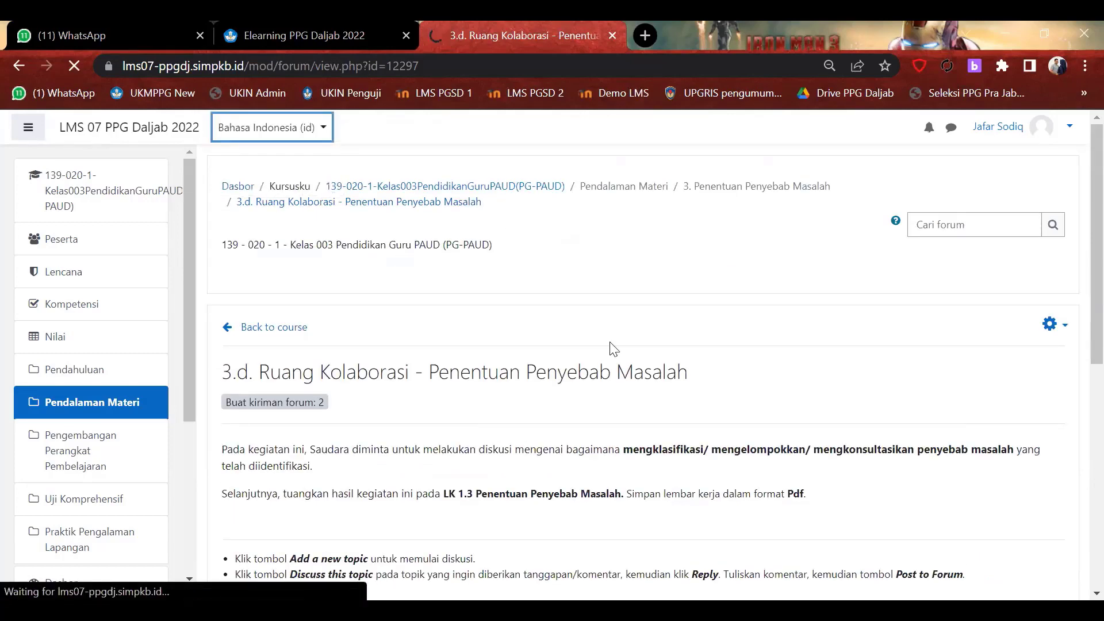
scroll(613, 349, down, 6)
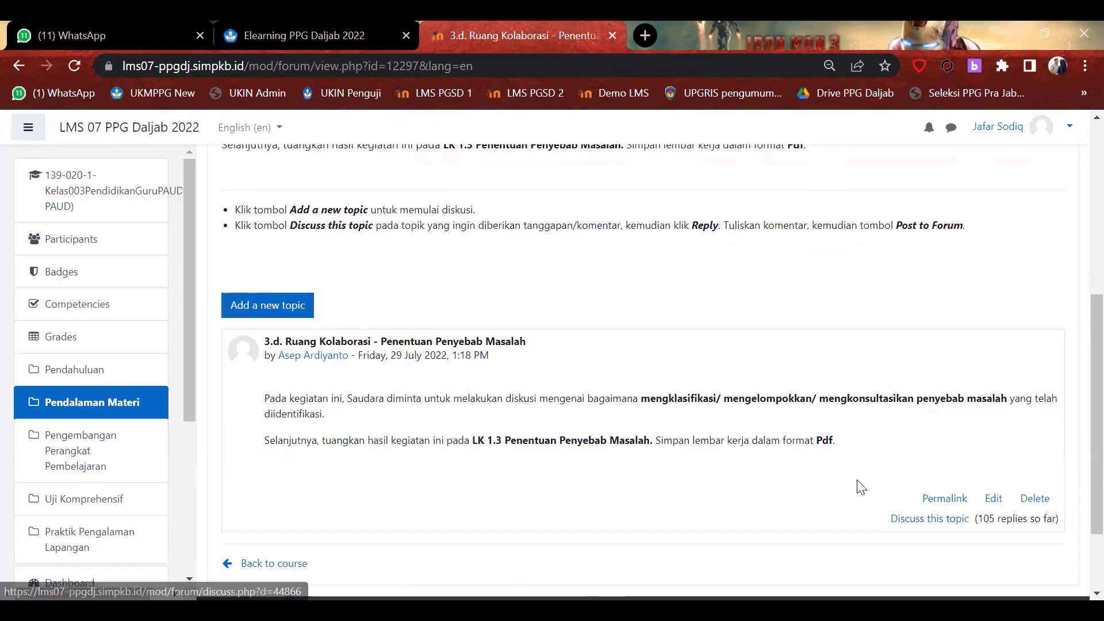
Open the full 3.d discussion thread, read the participants' replies, then go back to the course.
click(900, 524)
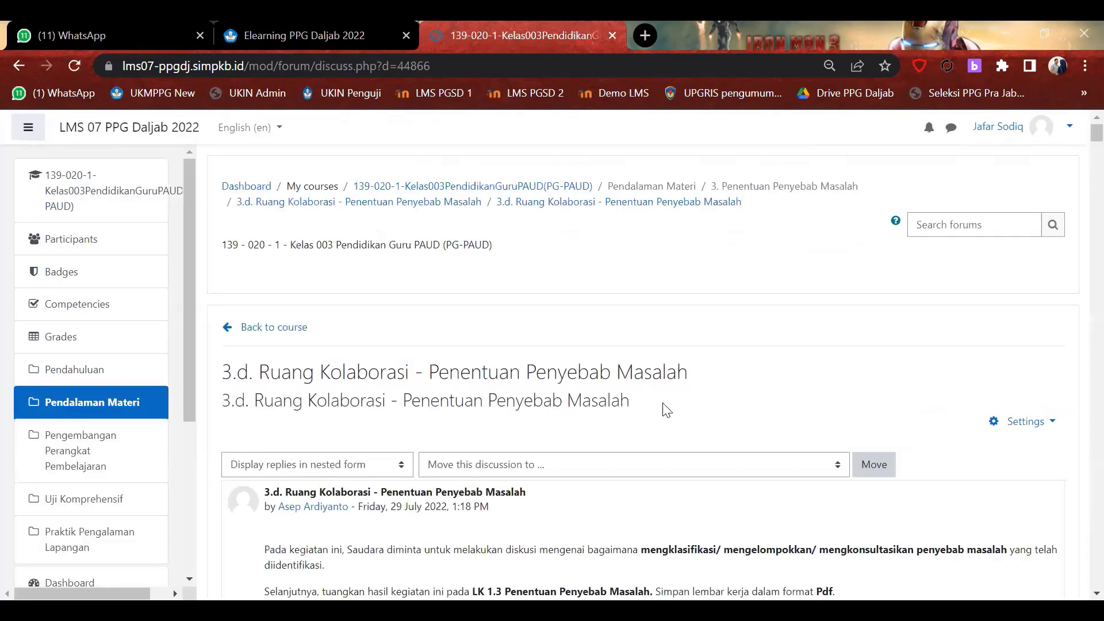
scroll(667, 409, down, 6)
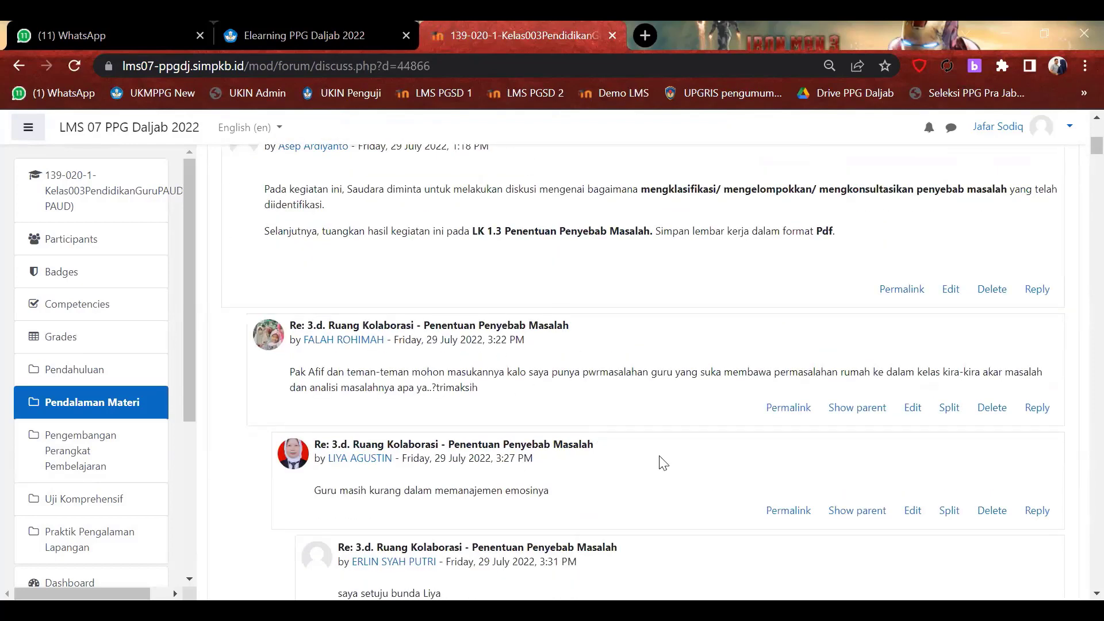
scroll(662, 462, down, 5)
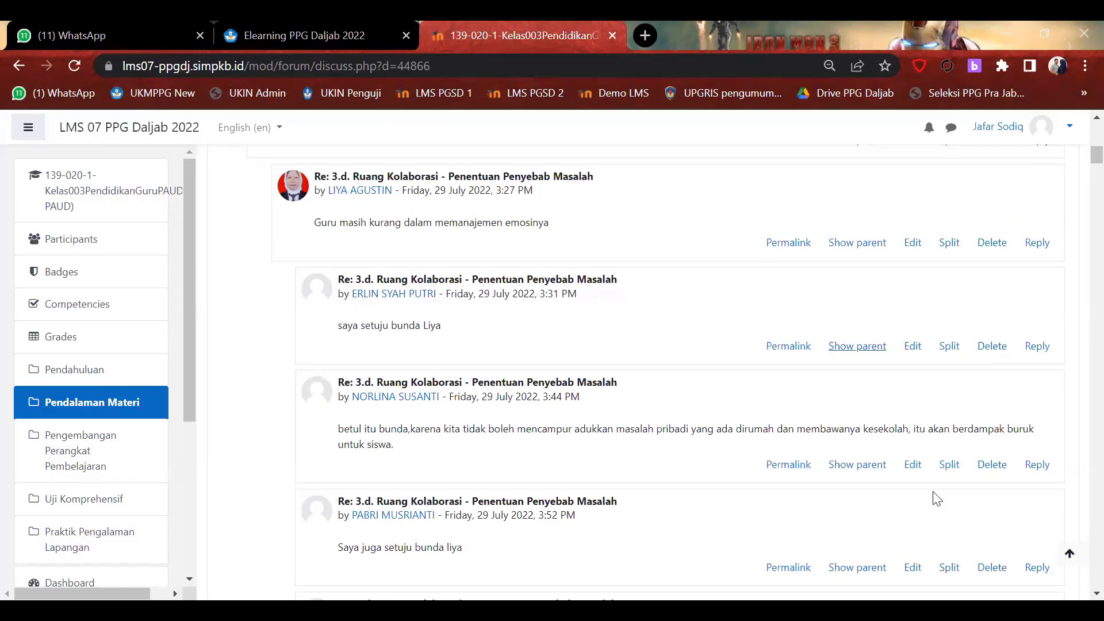
scroll(897, 458, down, 15)
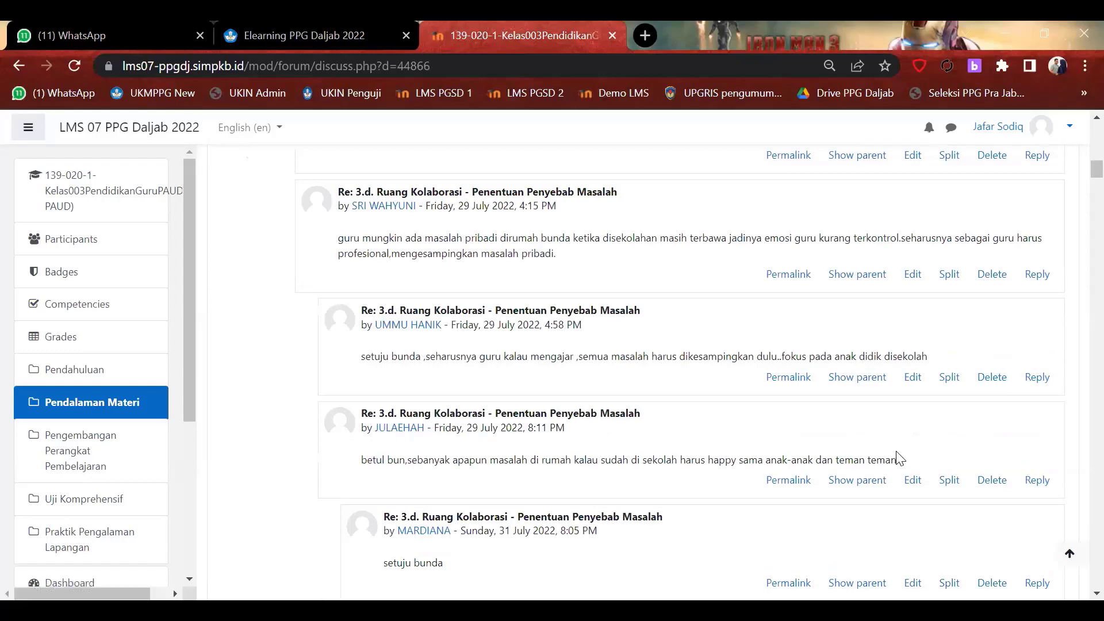
scroll(897, 458, up, 20)
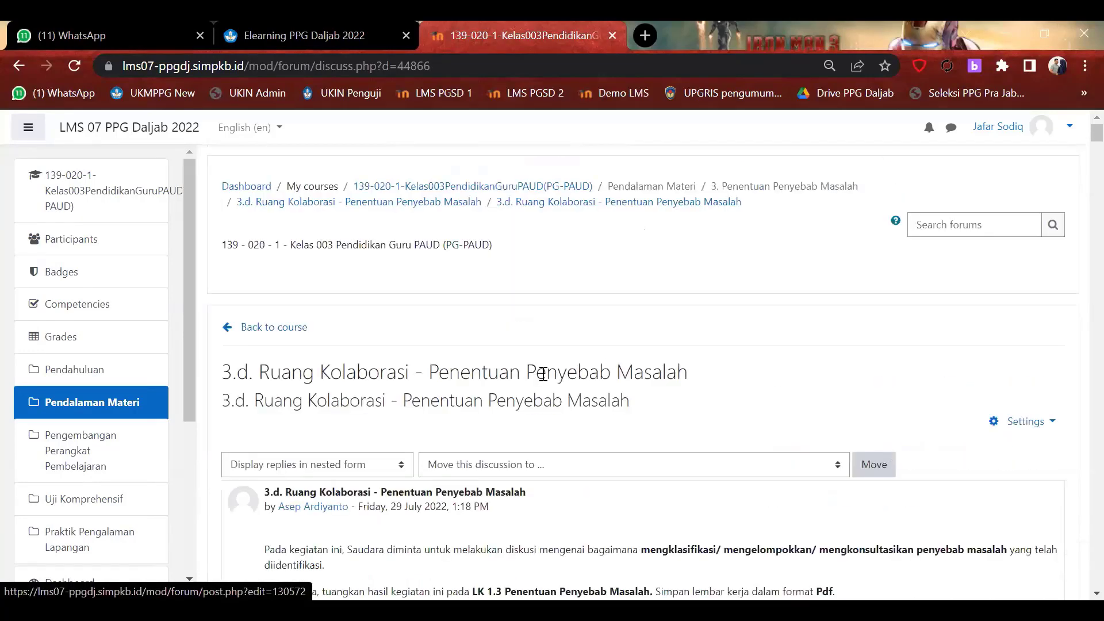
click(307, 330)
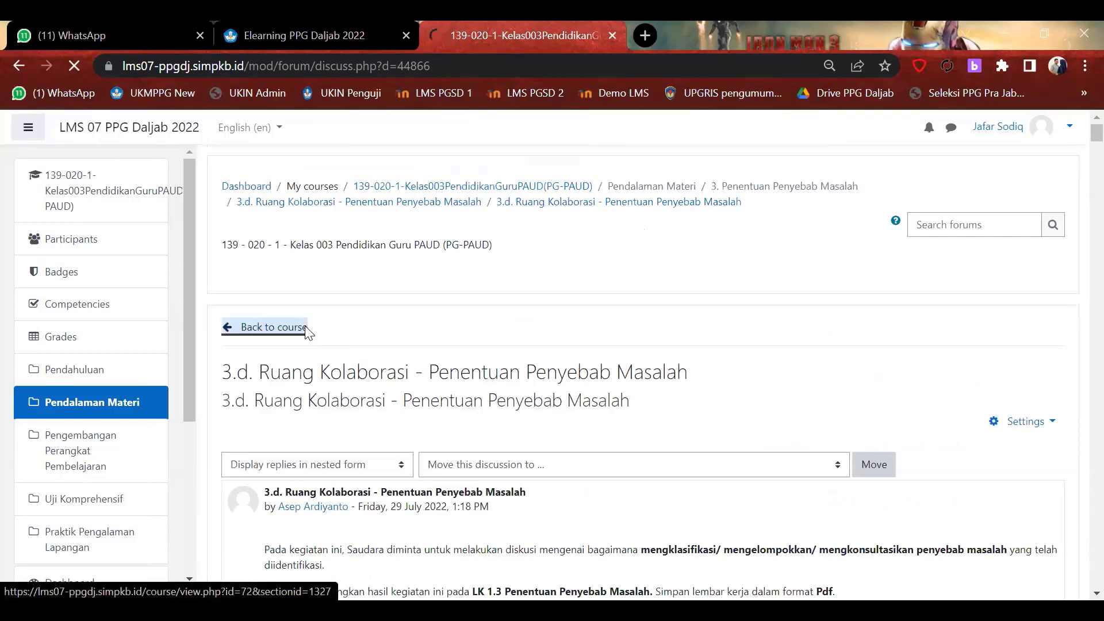
Scroll the 3. Penentuan Penyebab Masalah section down to activities 3.e through 3.g.
scroll(534, 435, down, 4)
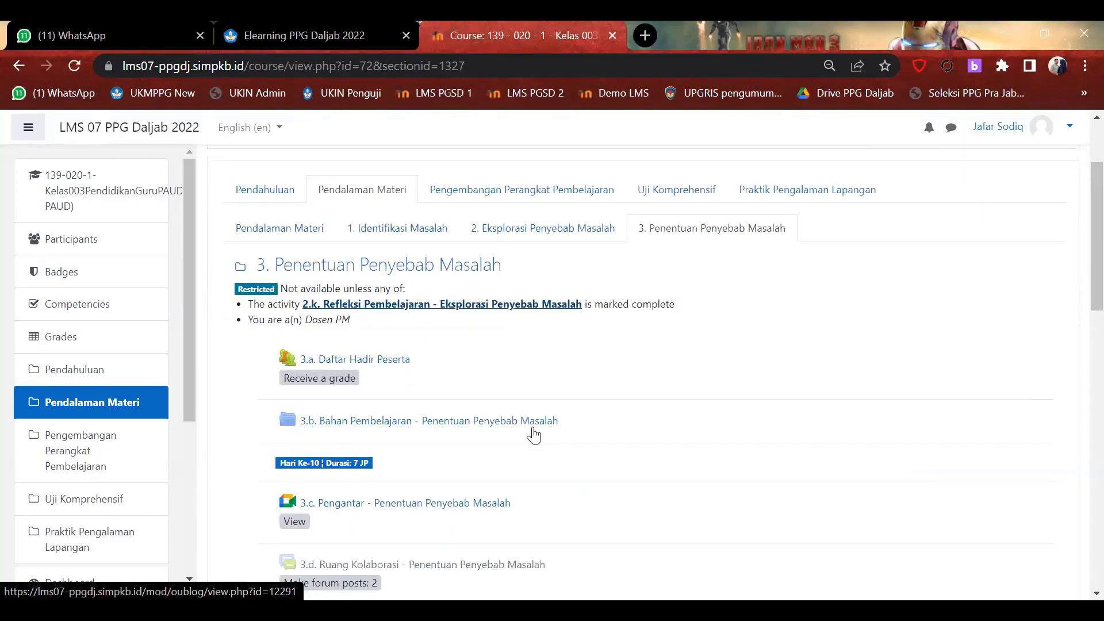
scroll(534, 435, down, 5)
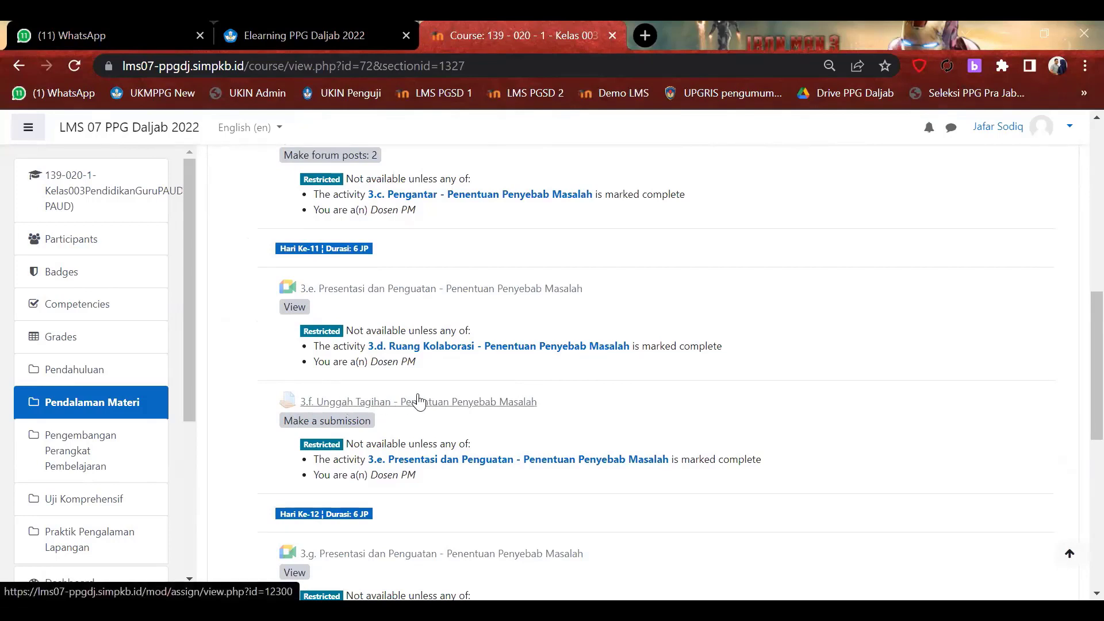
Open the 3.f Unggah Tagihan assignment and highlight its Submitted and Needs grading counts of 2.
click(466, 403)
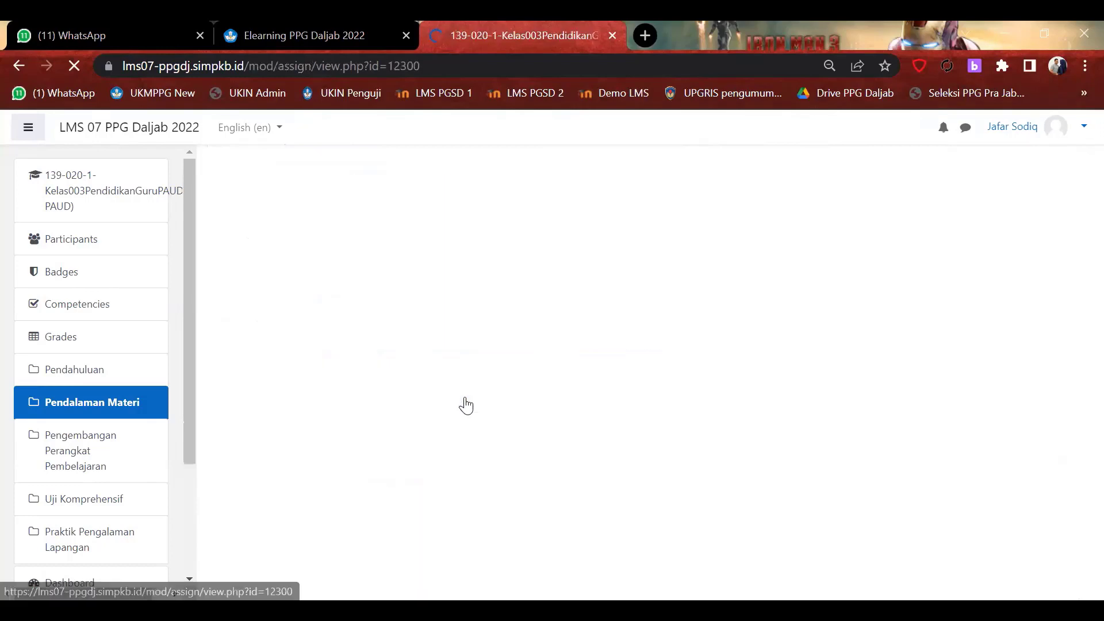
scroll(626, 386, down, 2)
scroll(627, 386, down, 4)
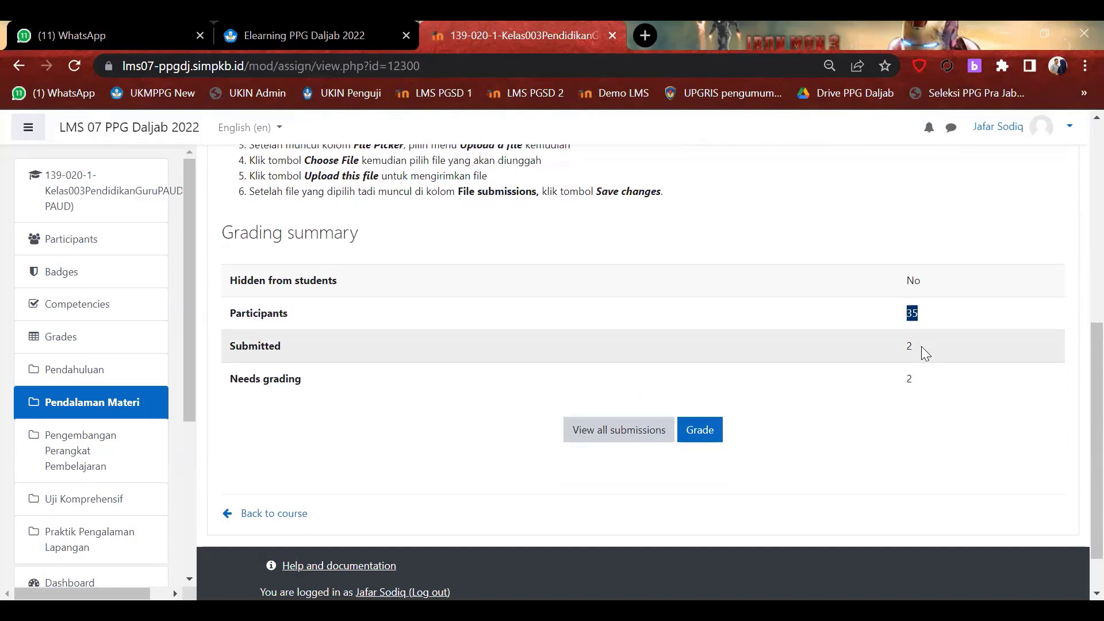
drag(921, 346, 843, 349)
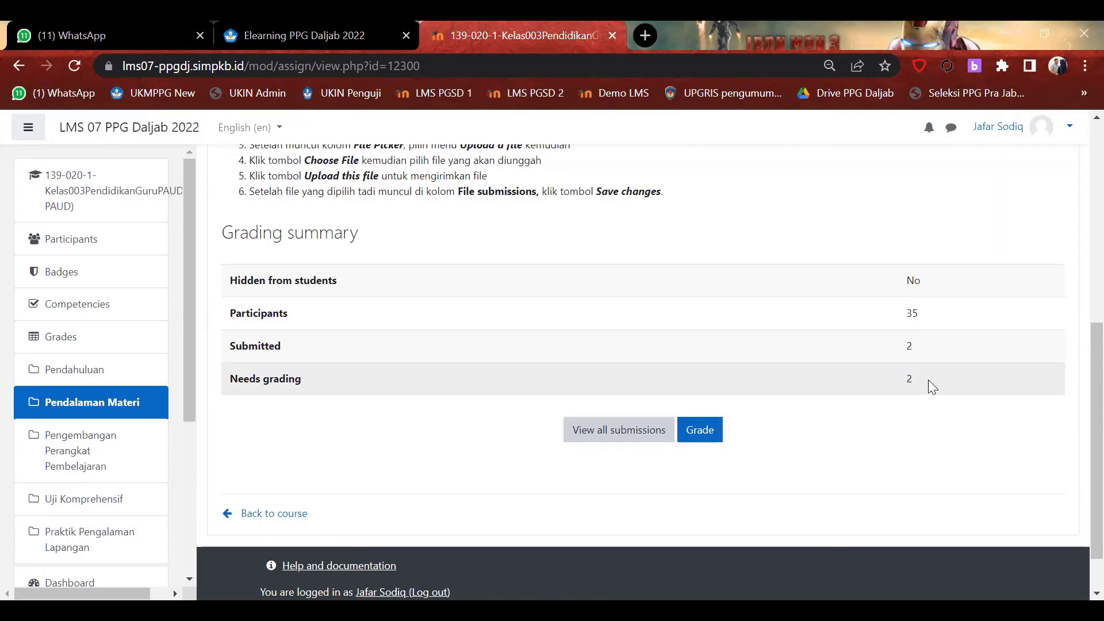
drag(928, 380, 894, 381)
Switch the interface language back to Bahasa Indonesia (id) and scroll to the grading summary.
scroll(412, 343, up, 7)
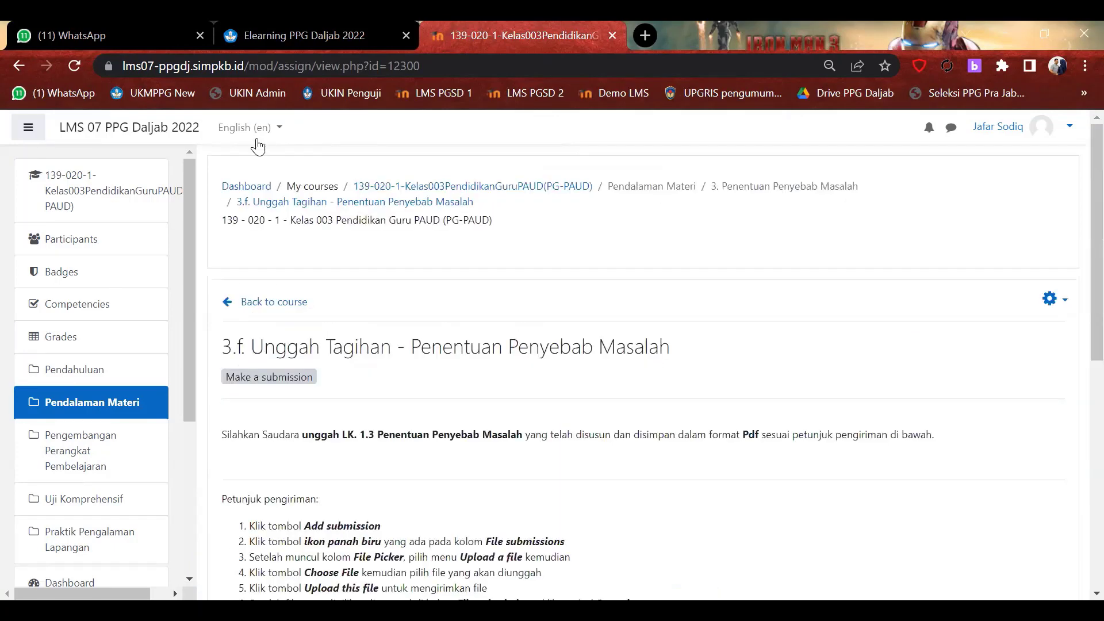
click(256, 132)
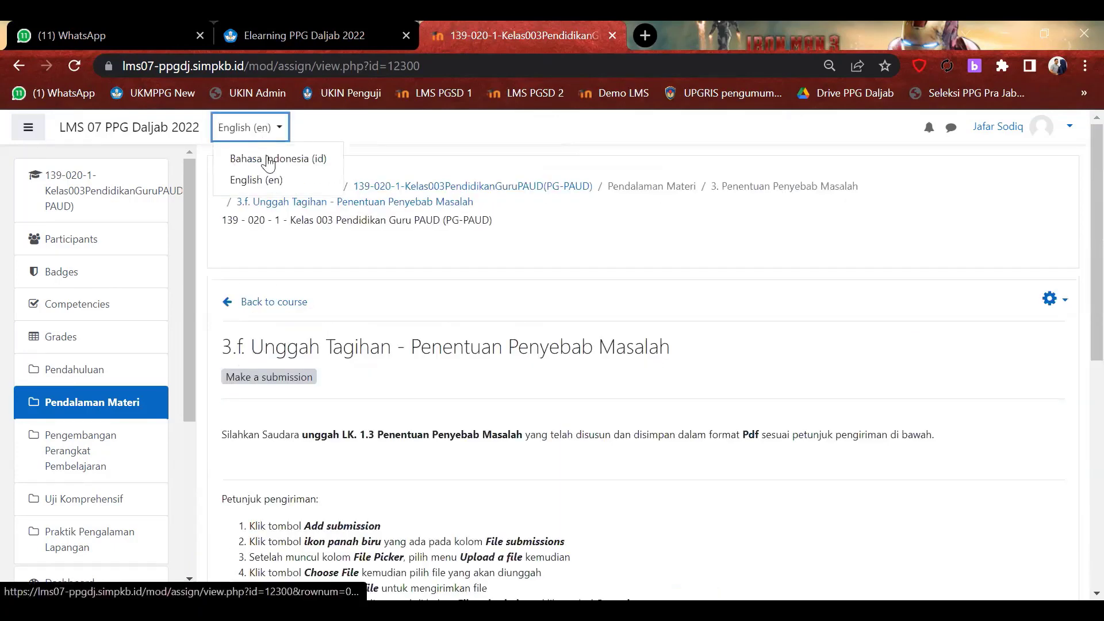
click(270, 165)
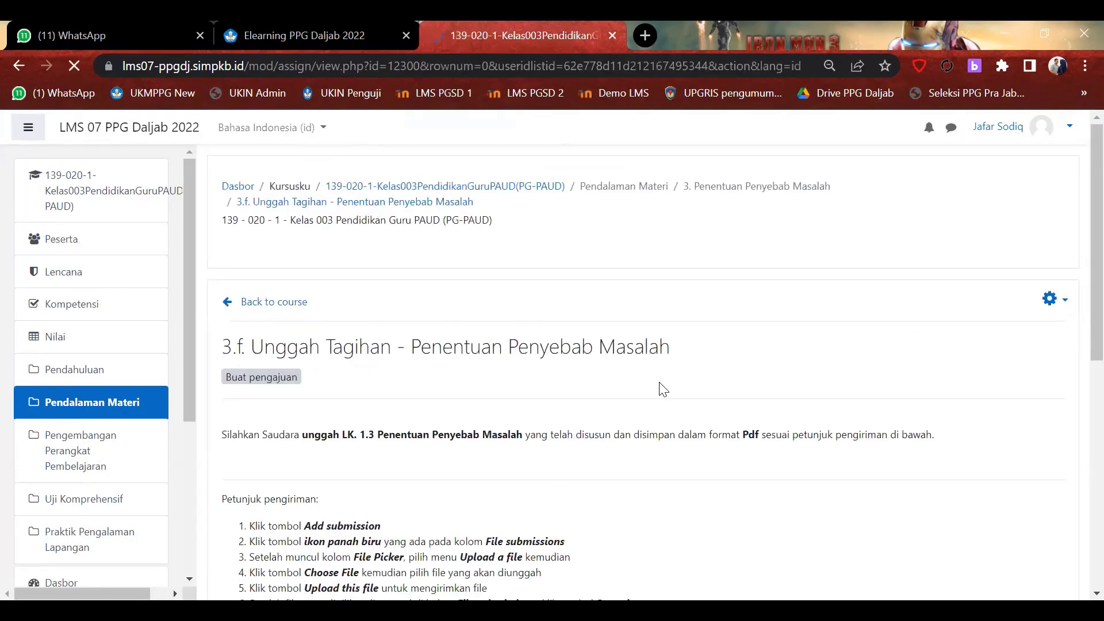
scroll(662, 388, down, 6)
scroll(661, 388, down, 1)
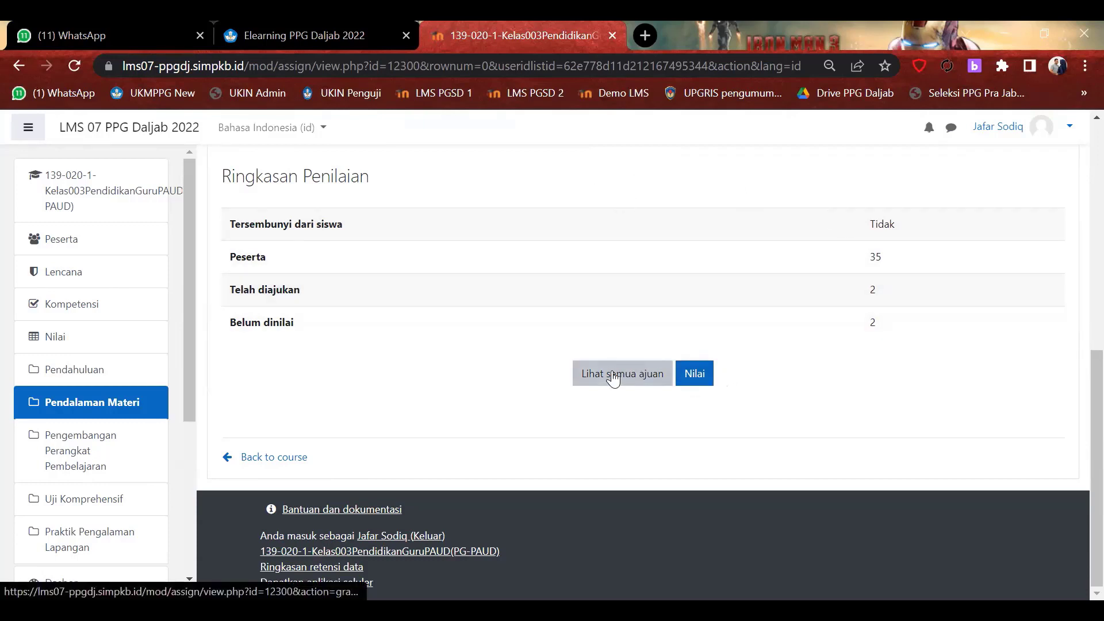
Review the full 3.f submissions list, then return to the summary and open the grader.
click(641, 377)
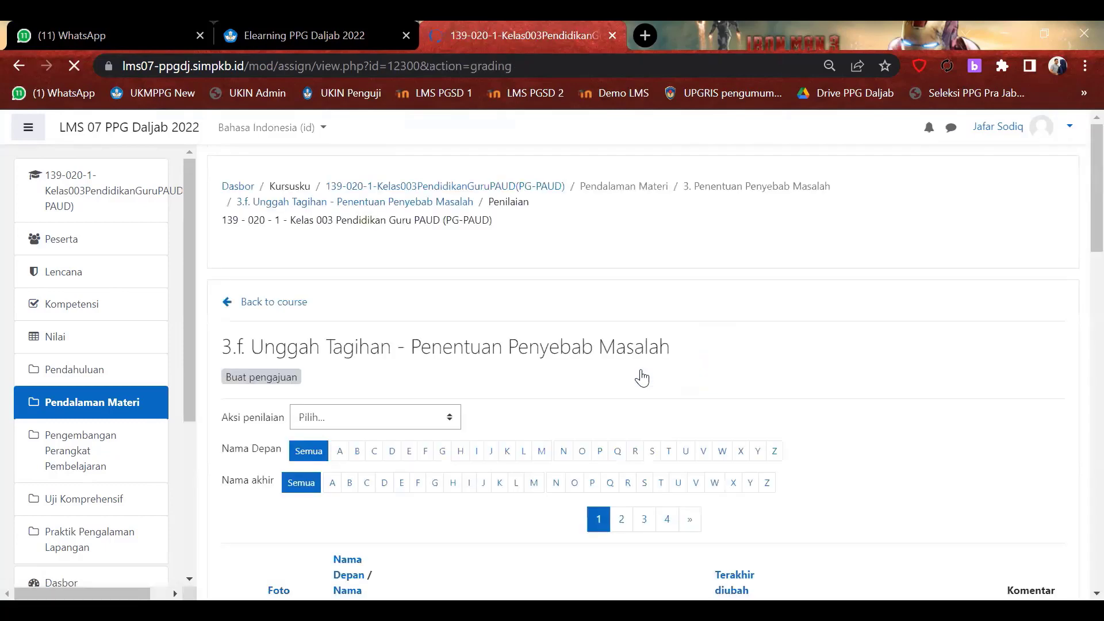
scroll(642, 377, down, 5)
scroll(641, 377, down, 3)
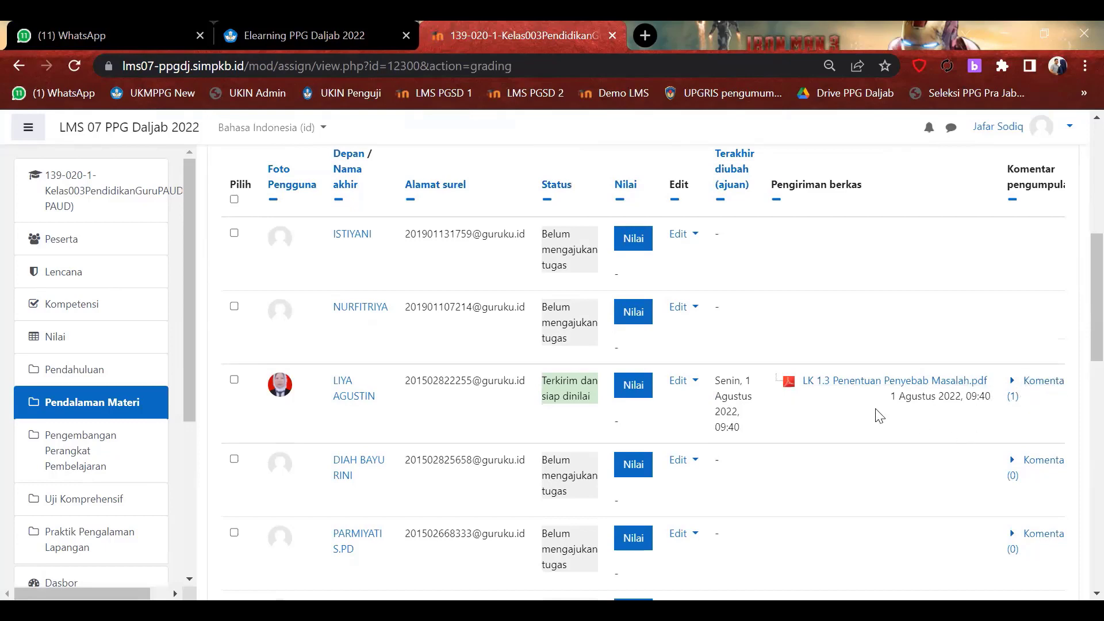
scroll(812, 441, down, 10)
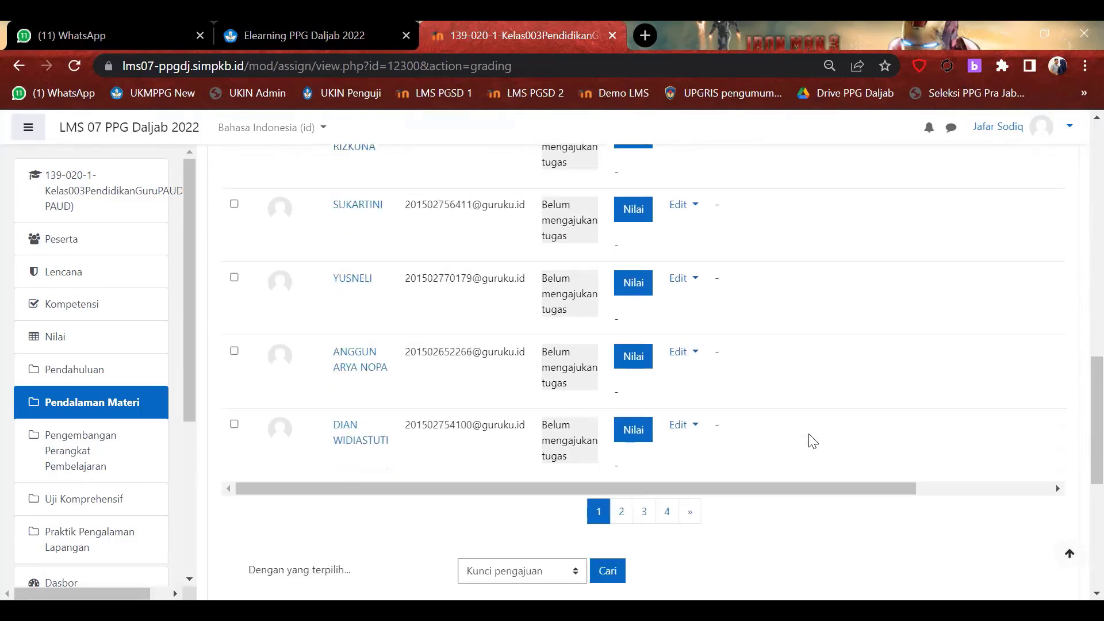
scroll(809, 440, down, 3)
scroll(813, 439, up, 6)
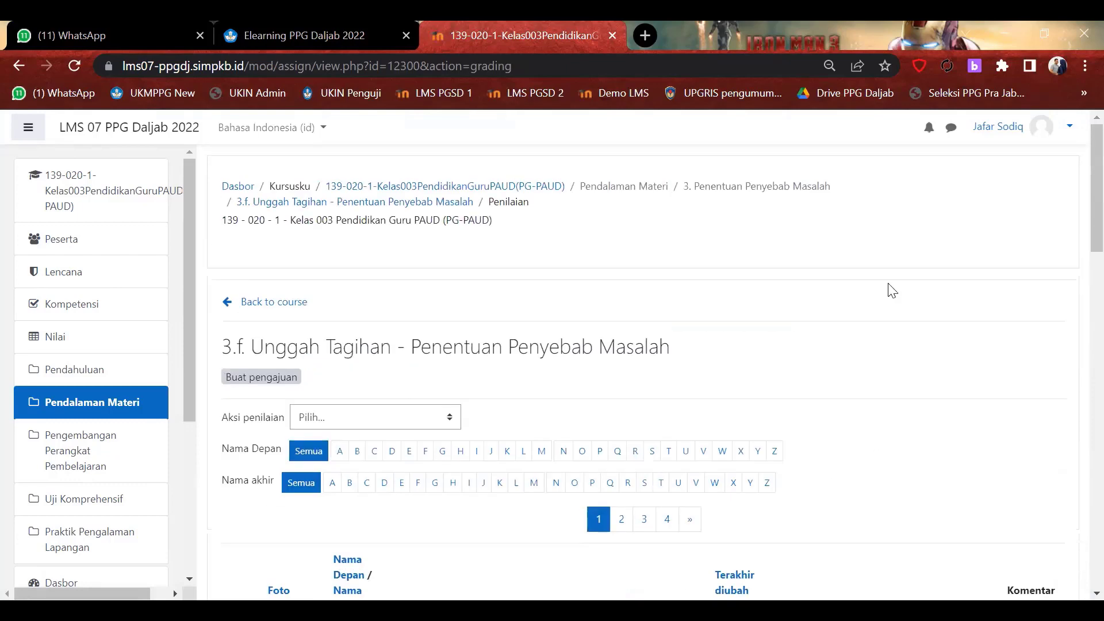
scroll(892, 290, down, 6)
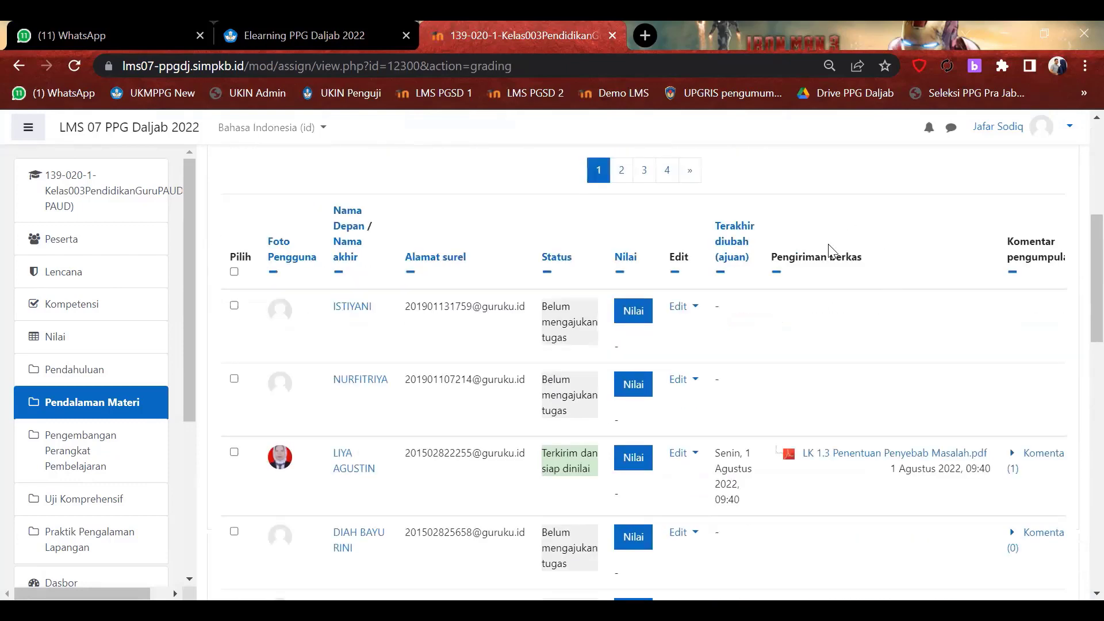
scroll(822, 446, up, 6)
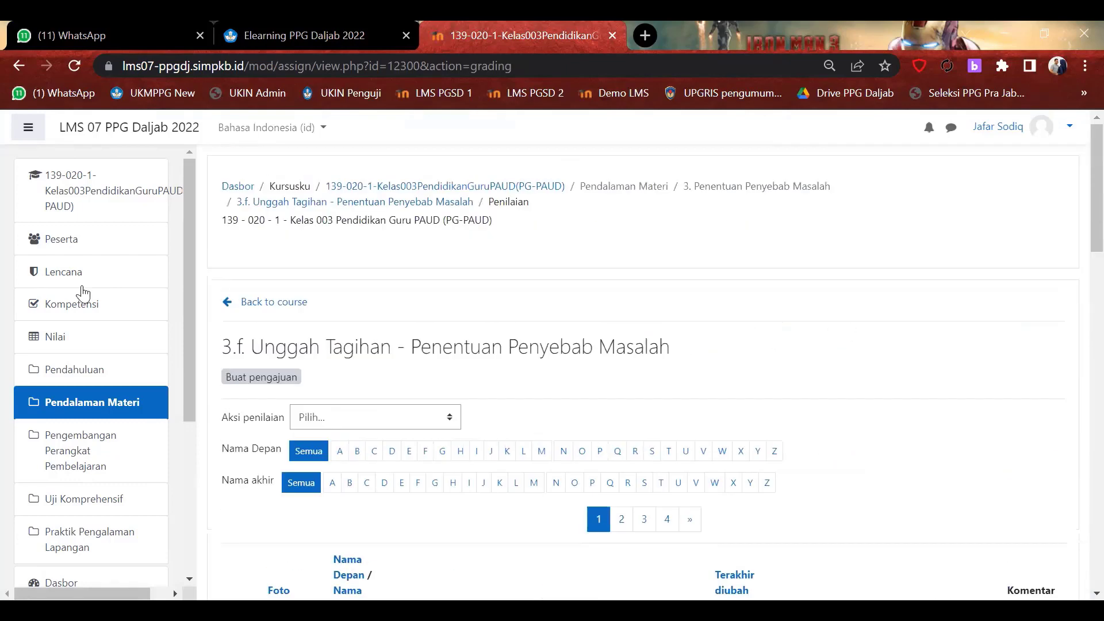
click(18, 67)
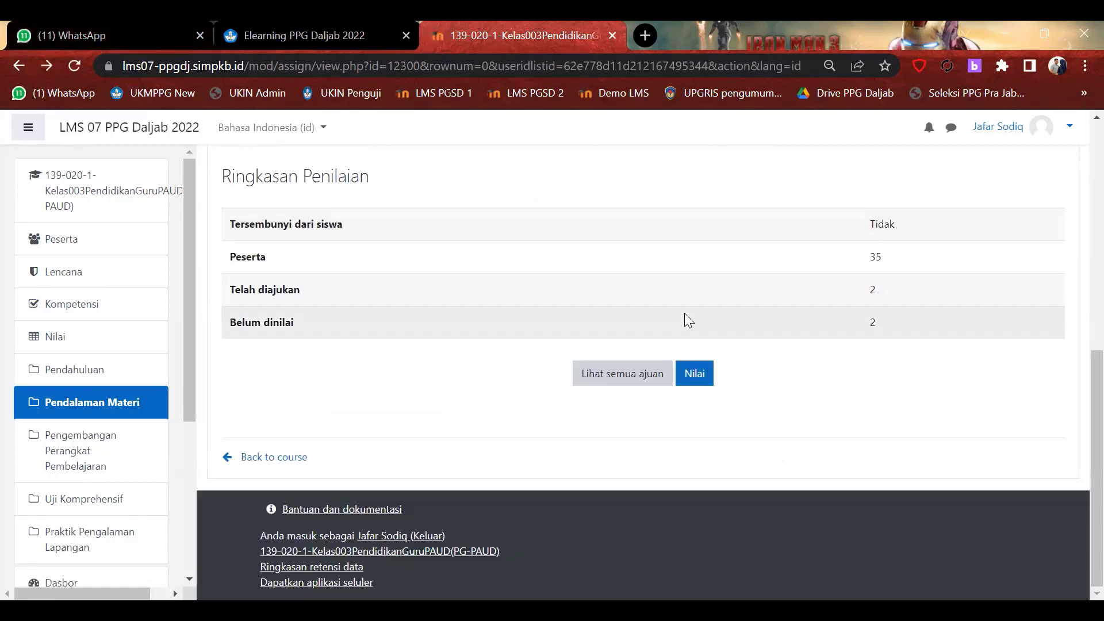
click(694, 375)
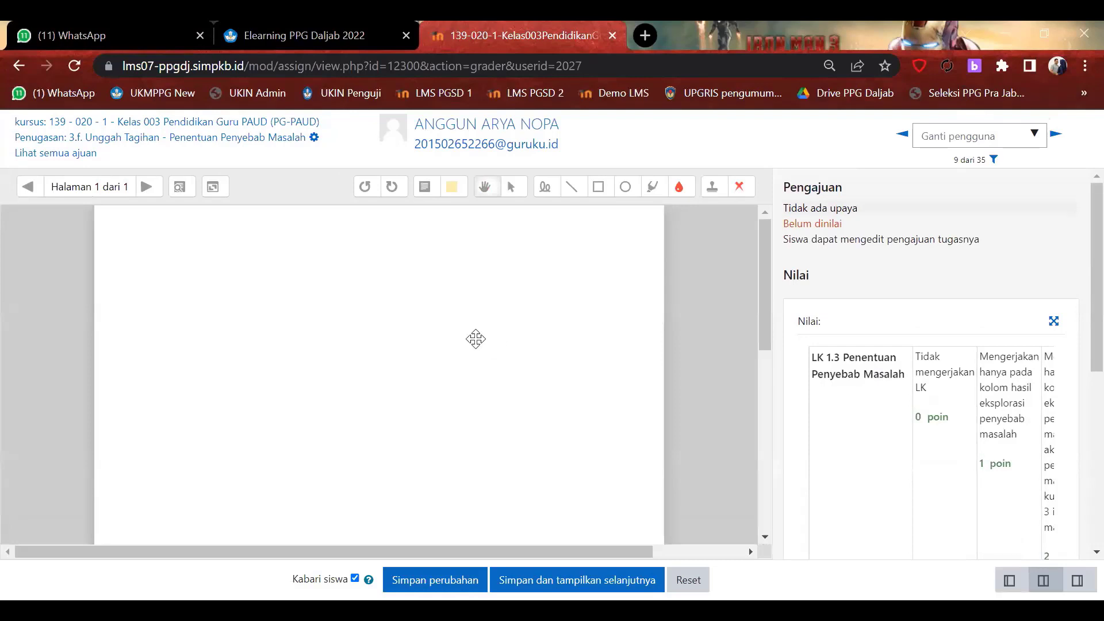
Advance the 3.f grader to participant 10 of 35.
scroll(474, 336, down, 5)
scroll(475, 336, up, 5)
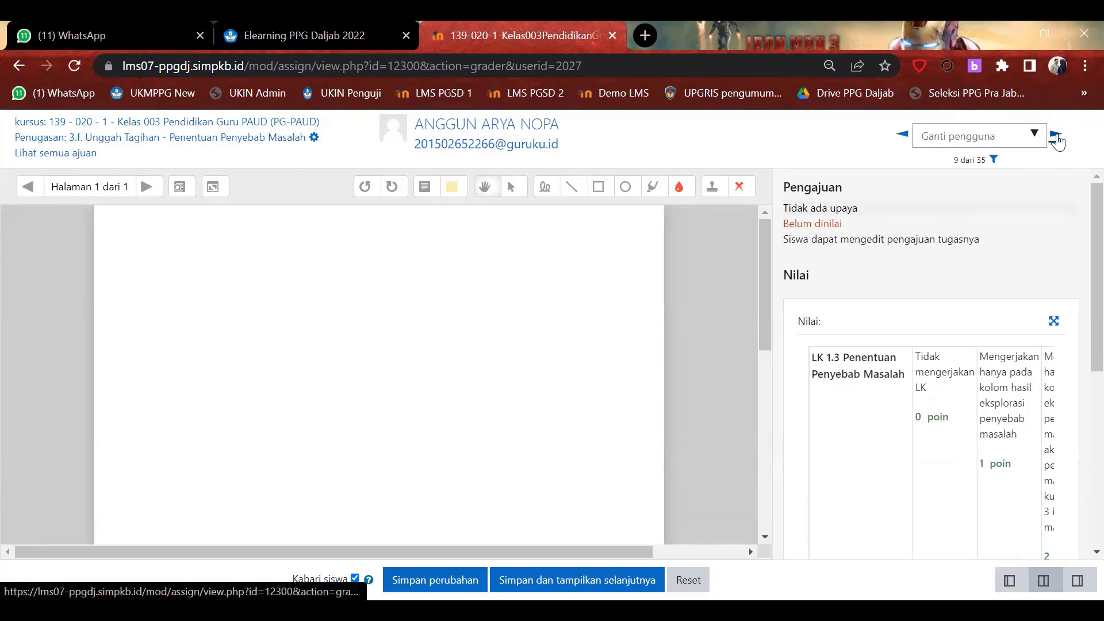
click(1056, 138)
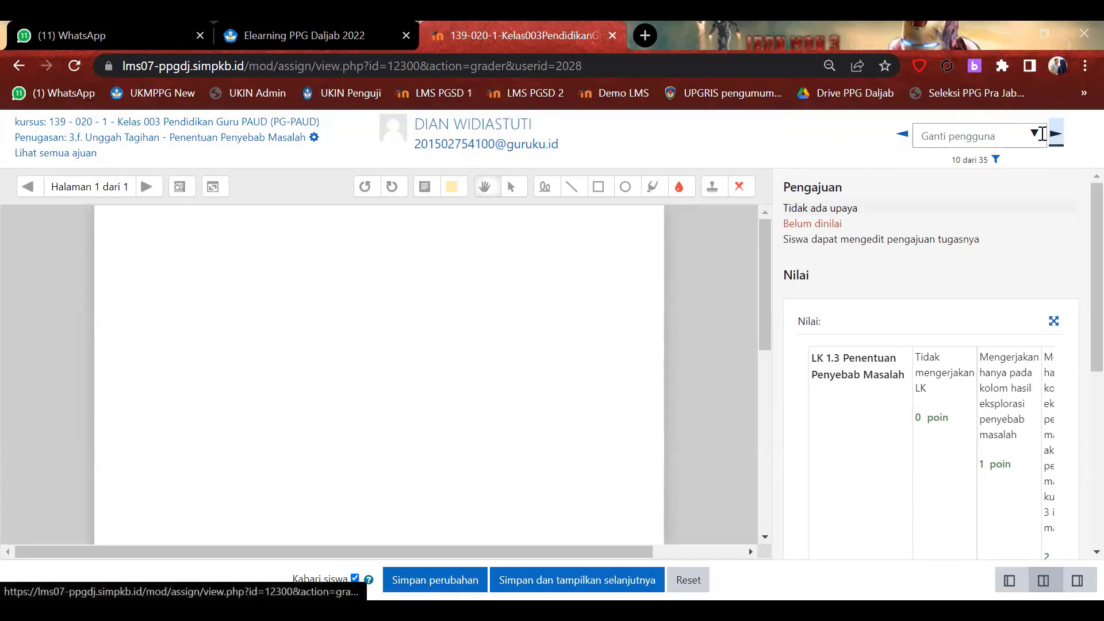
Try the Ganti pengguna search and the submission-status filter, then close the filter unchanged.
click(1001, 133)
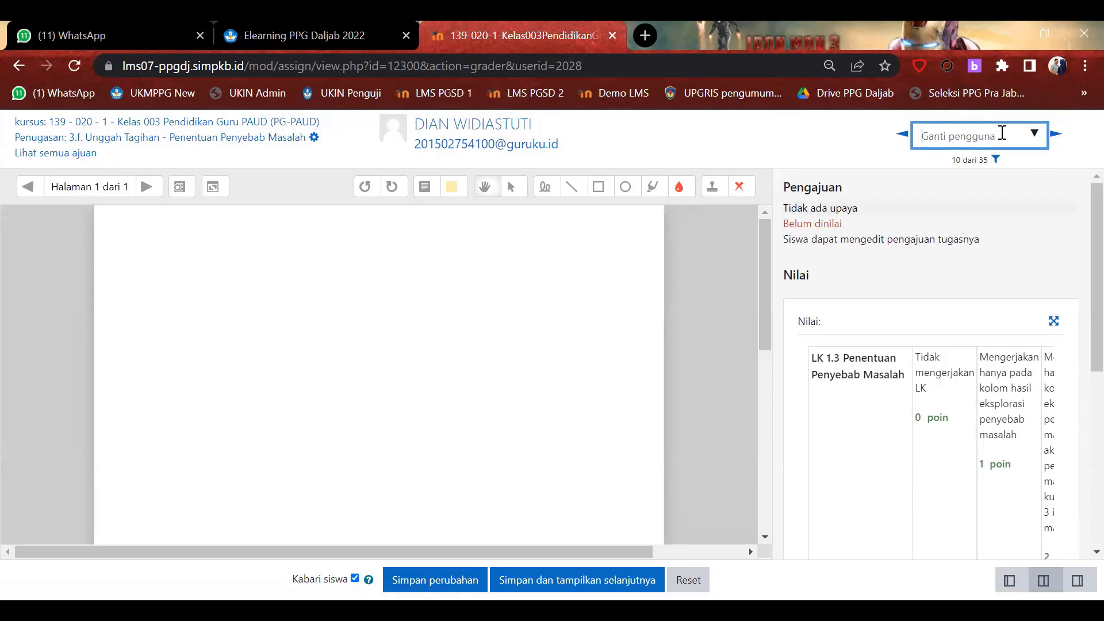
text(a)
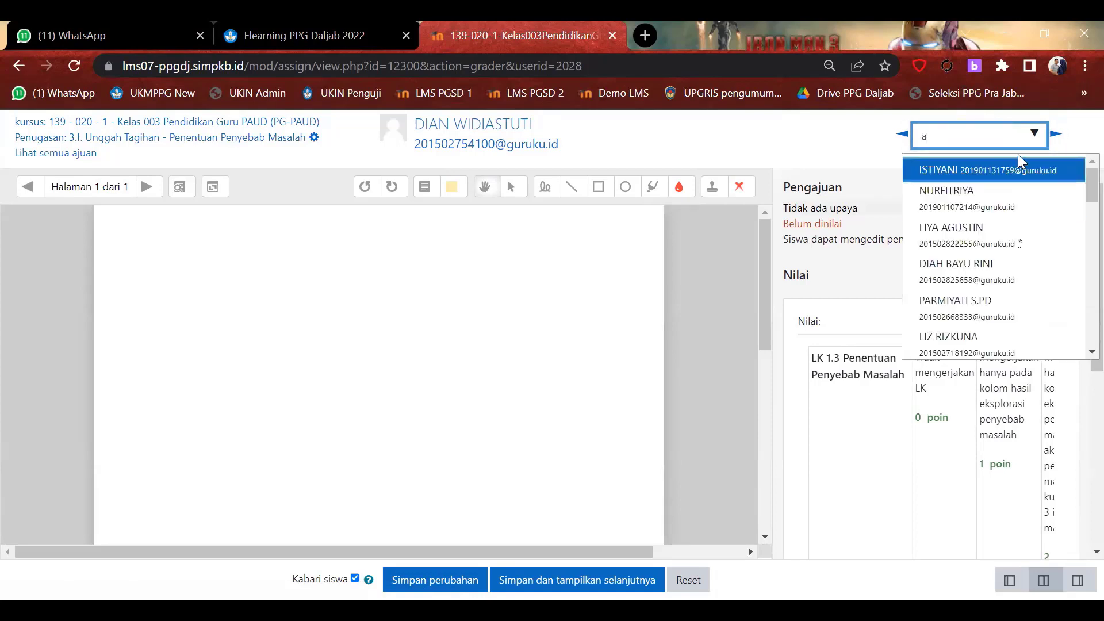
text(`)
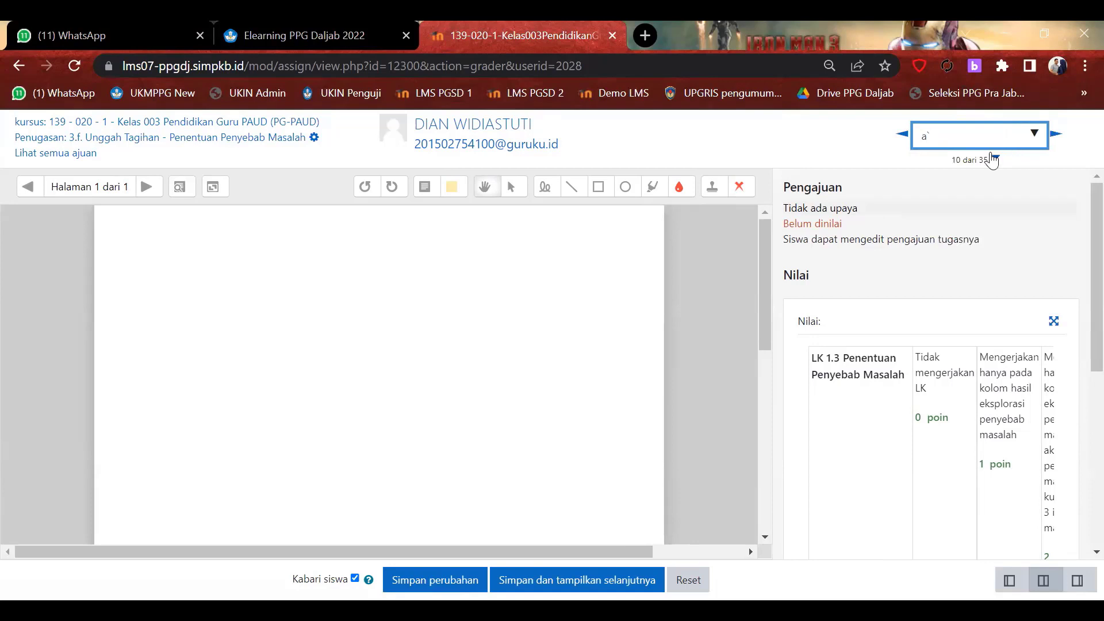
click(996, 162)
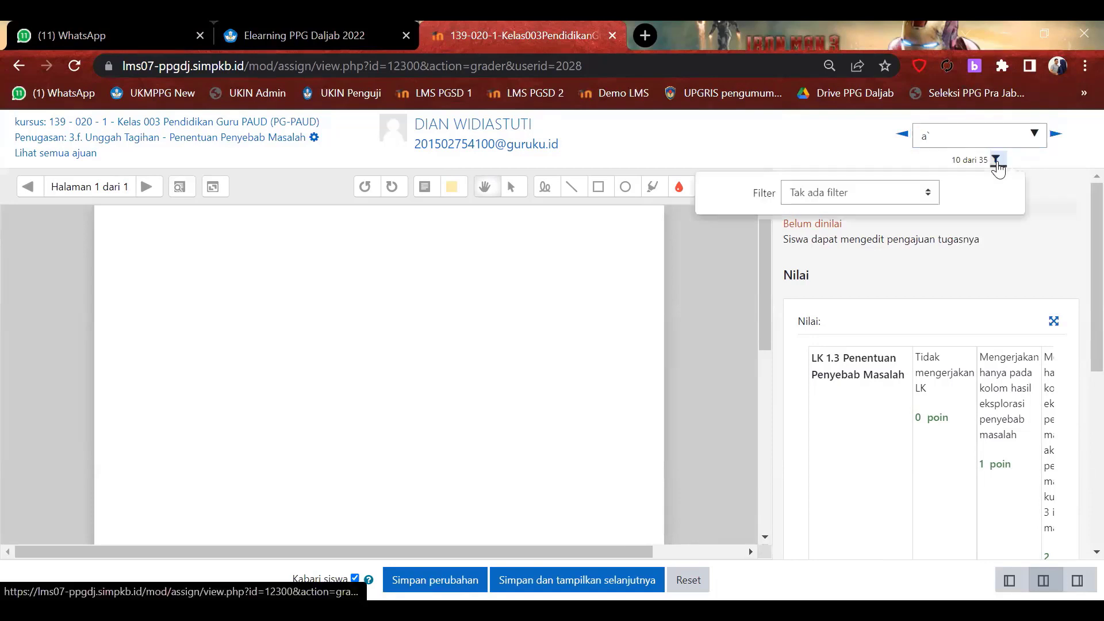
click(906, 196)
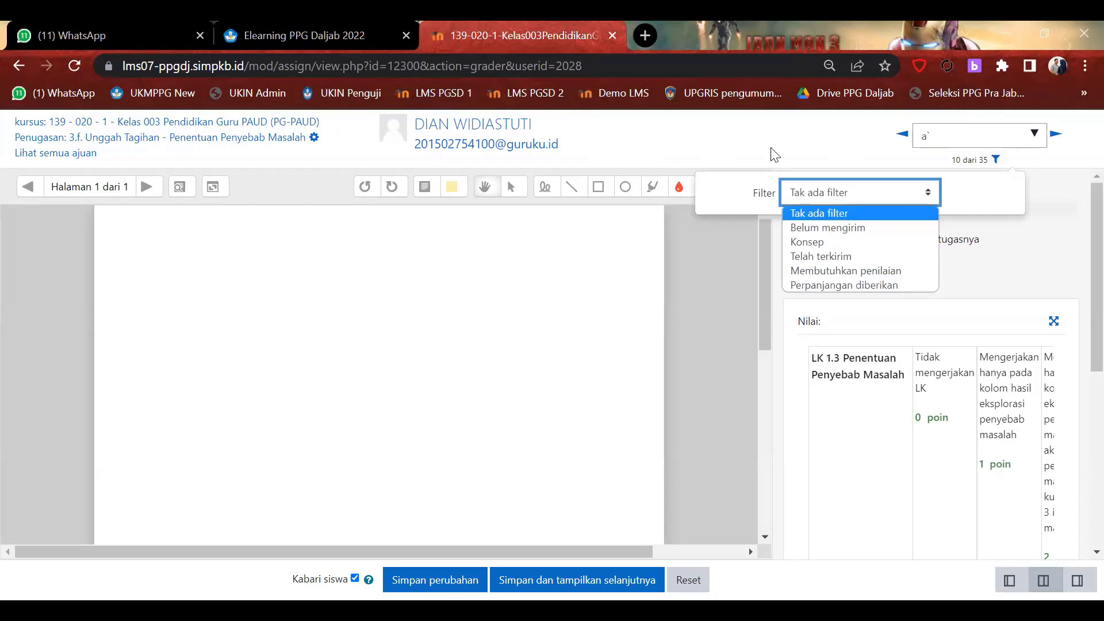
click(1029, 134)
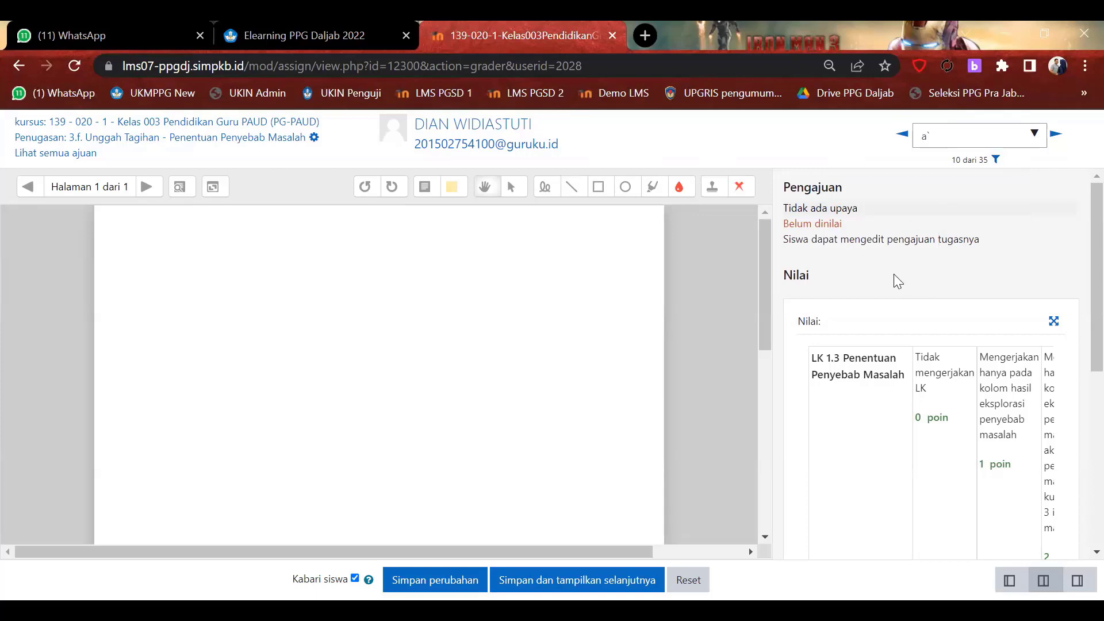
Scroll the LK 1.3 Penentuan Penyebab Masalah rubric sideways and pick an initial level.
scroll(898, 282, down, 4)
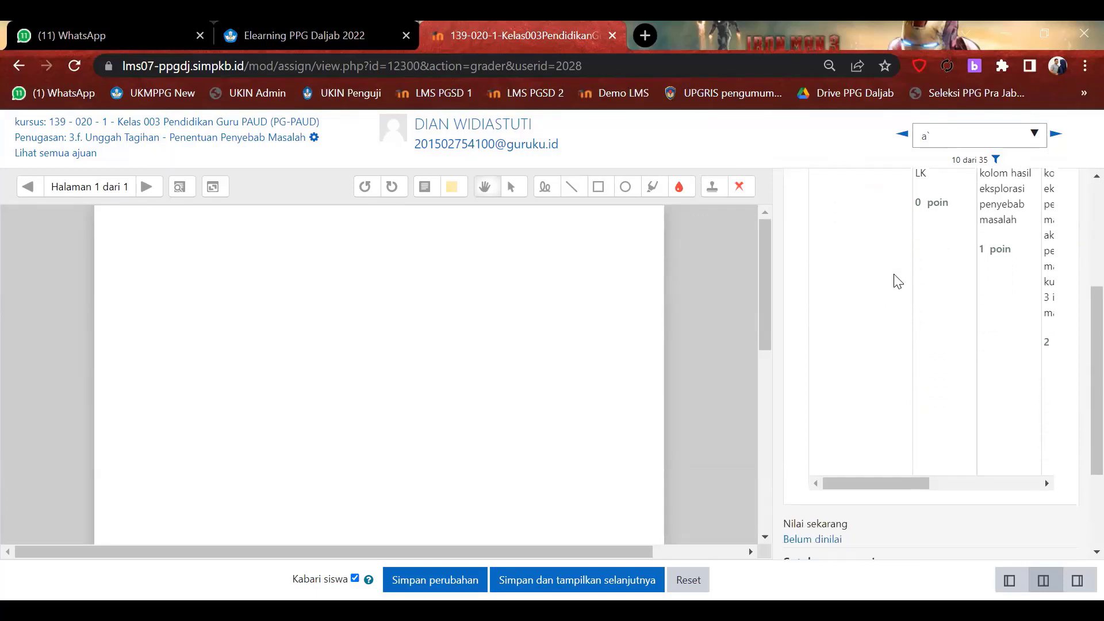
scroll(898, 282, up, 2)
scroll(898, 282, down, 1)
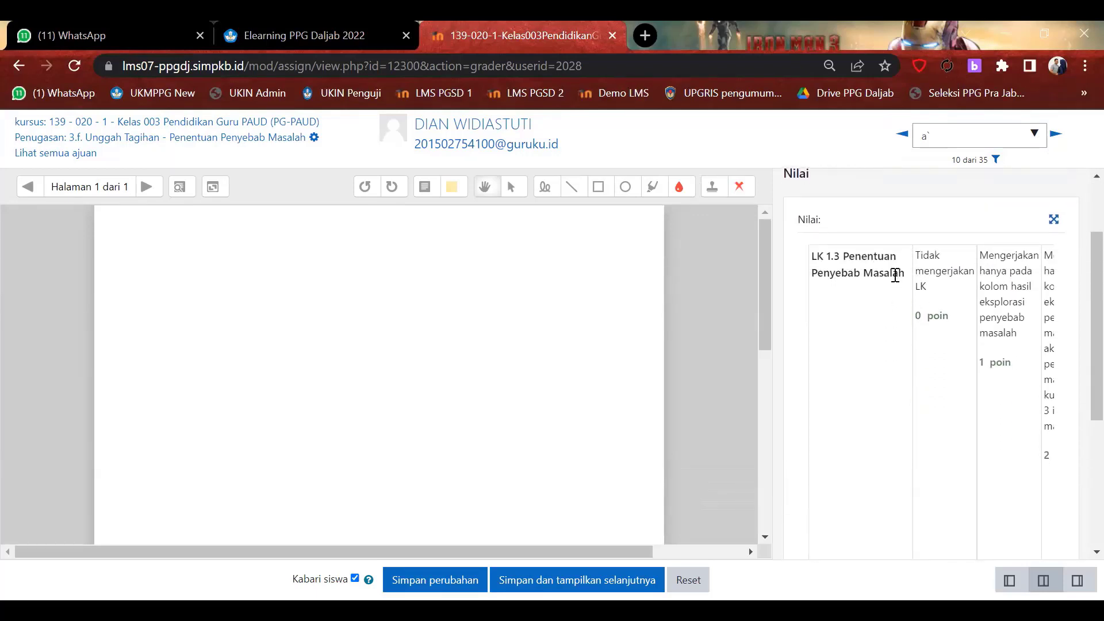
scroll(894, 275, down, 3)
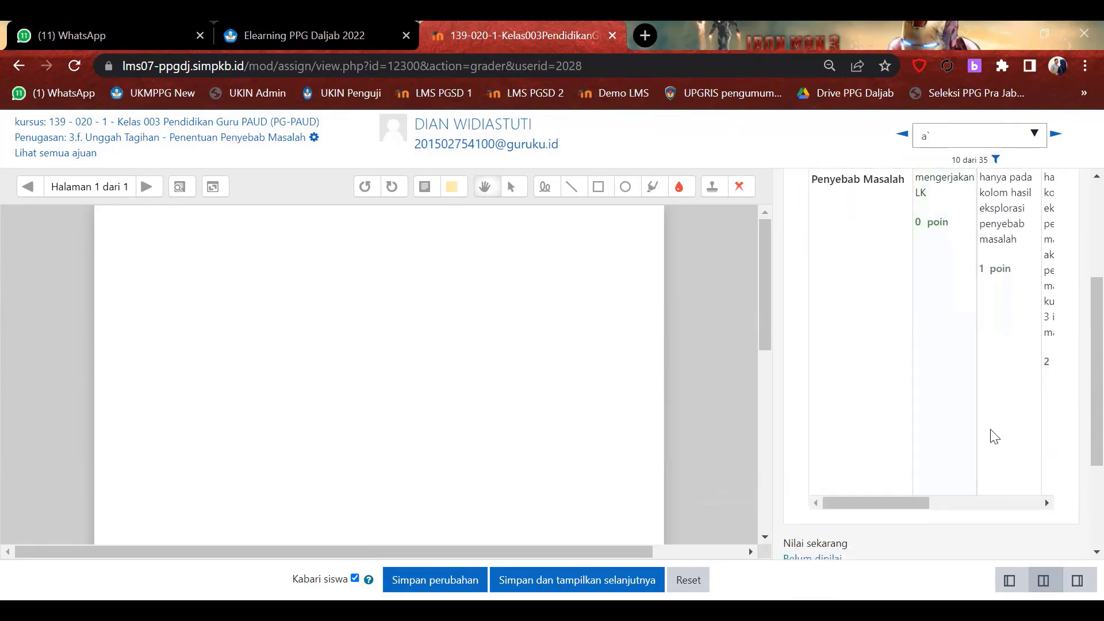
drag(871, 500, 1010, 487)
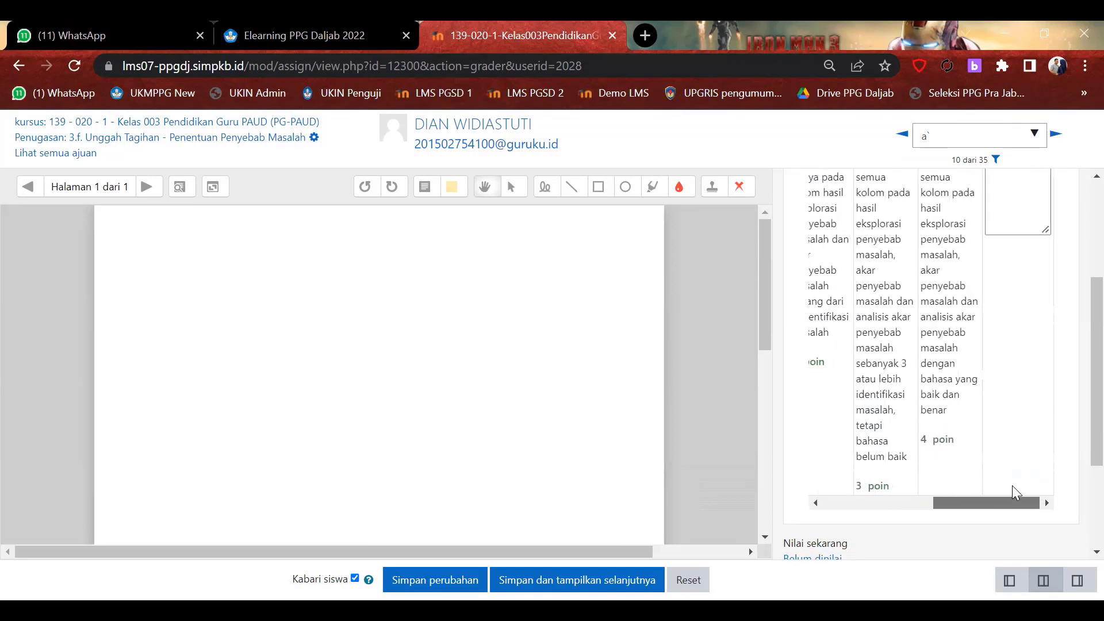
click(840, 401)
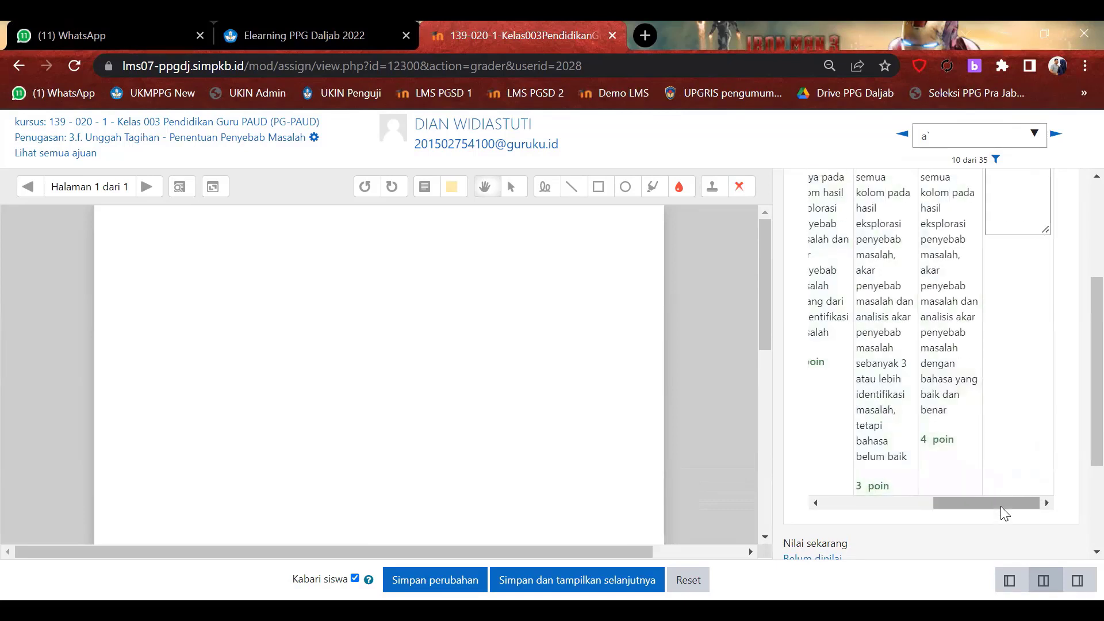
drag(969, 505, 922, 503)
Select the 2 poin rubric level, then change the choice to 3 poin.
scroll(928, 382, up, 3)
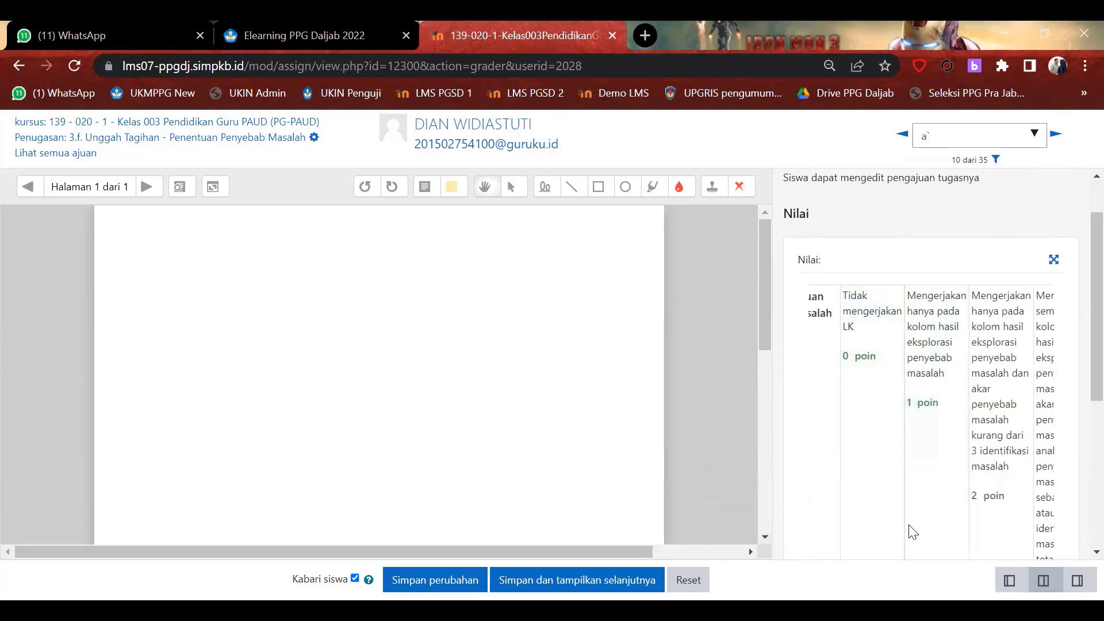
scroll(918, 450, down, 5)
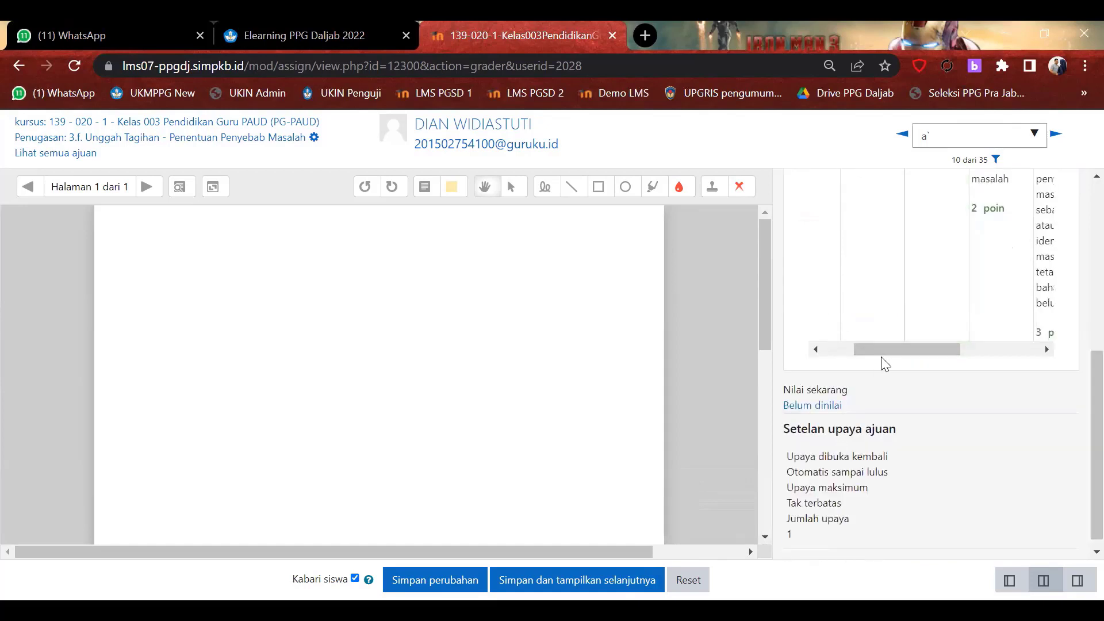
drag(908, 348, 968, 348)
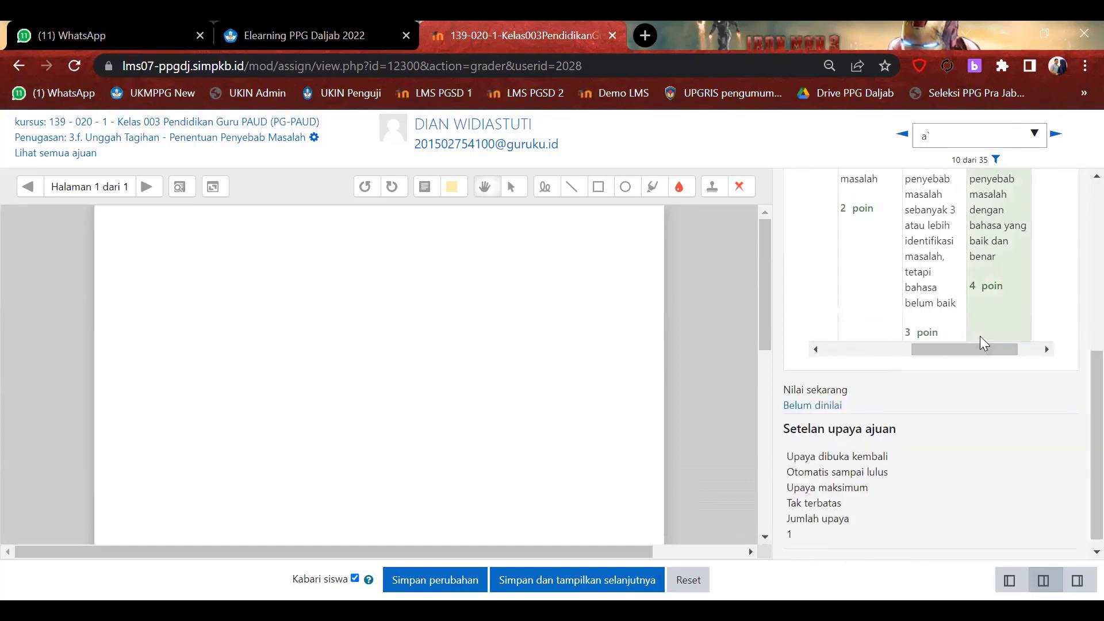
scroll(981, 344, up, 1)
scroll(980, 342, up, 4)
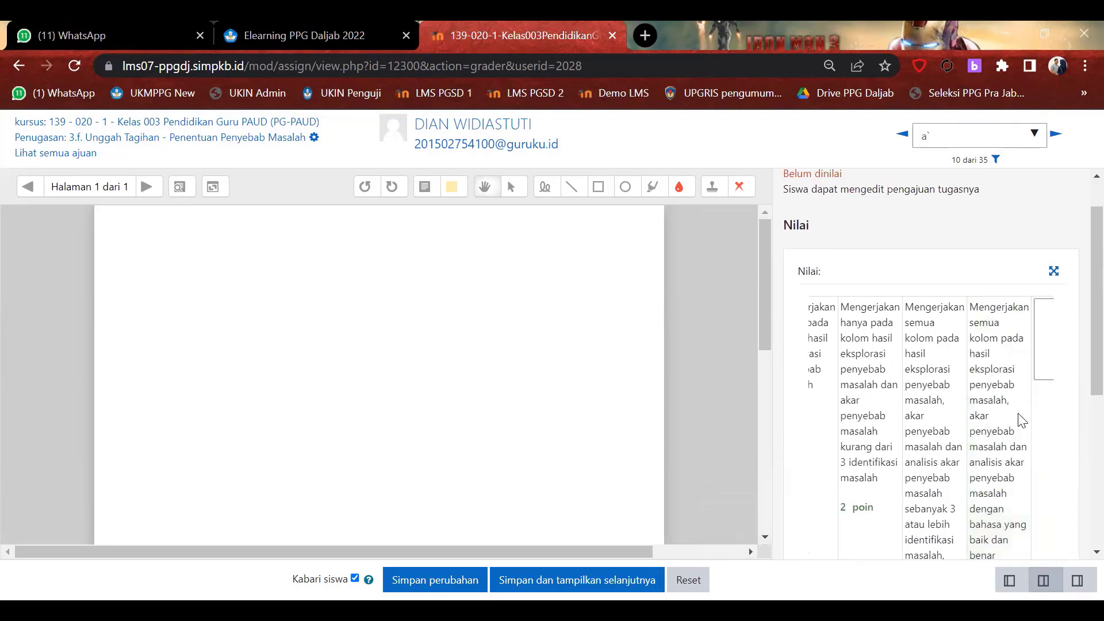
scroll(1006, 429, down, 2)
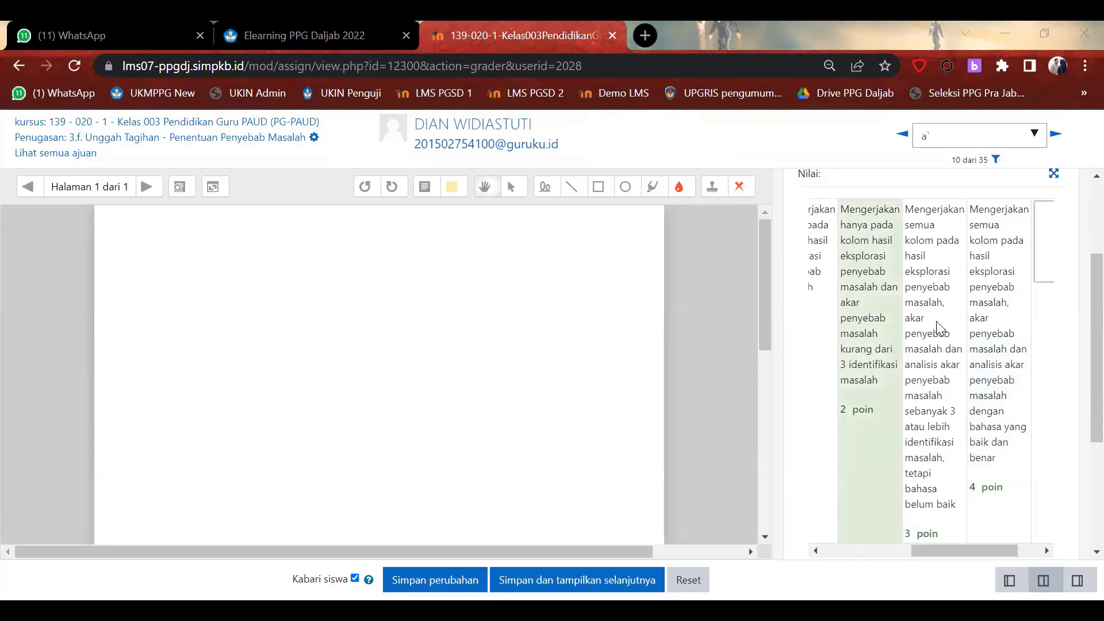
scroll(966, 384, down, 3)
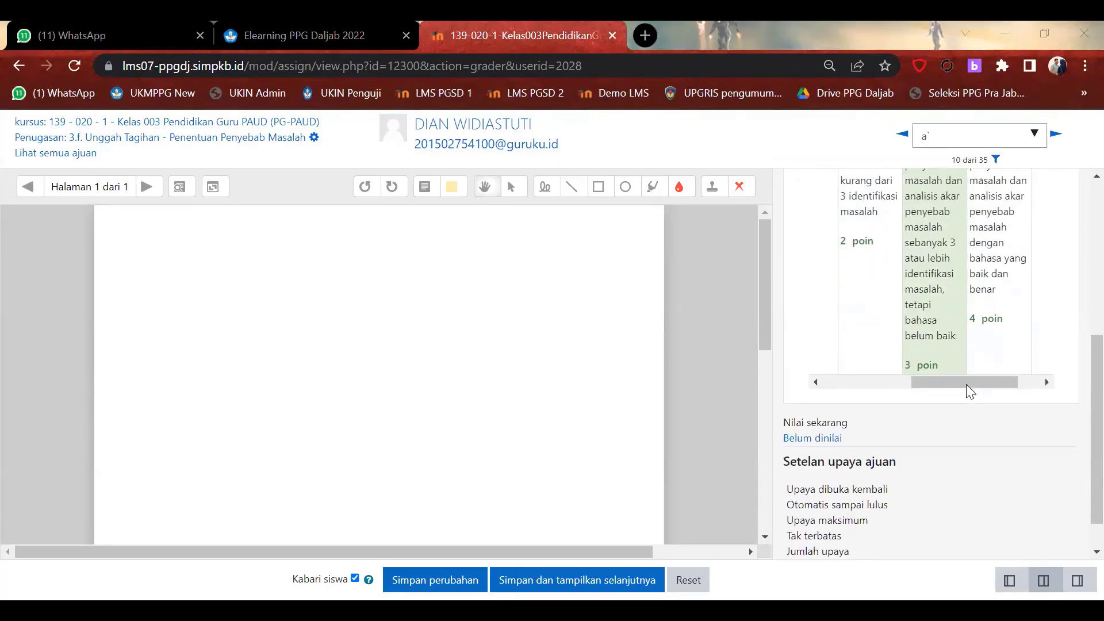
scroll(966, 384, up, 4)
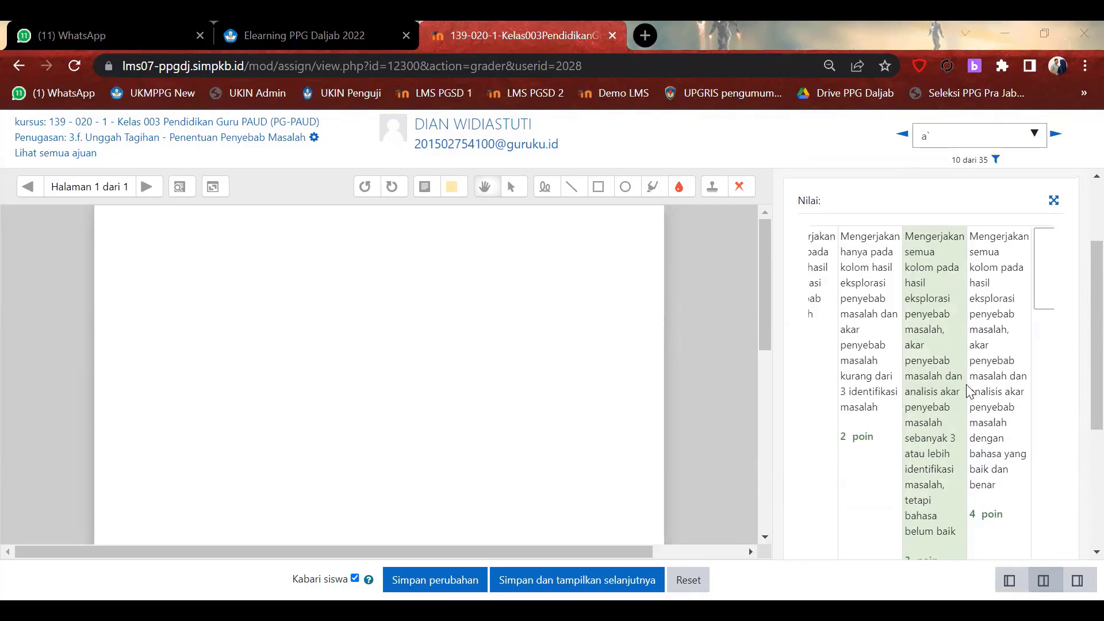
click(879, 262)
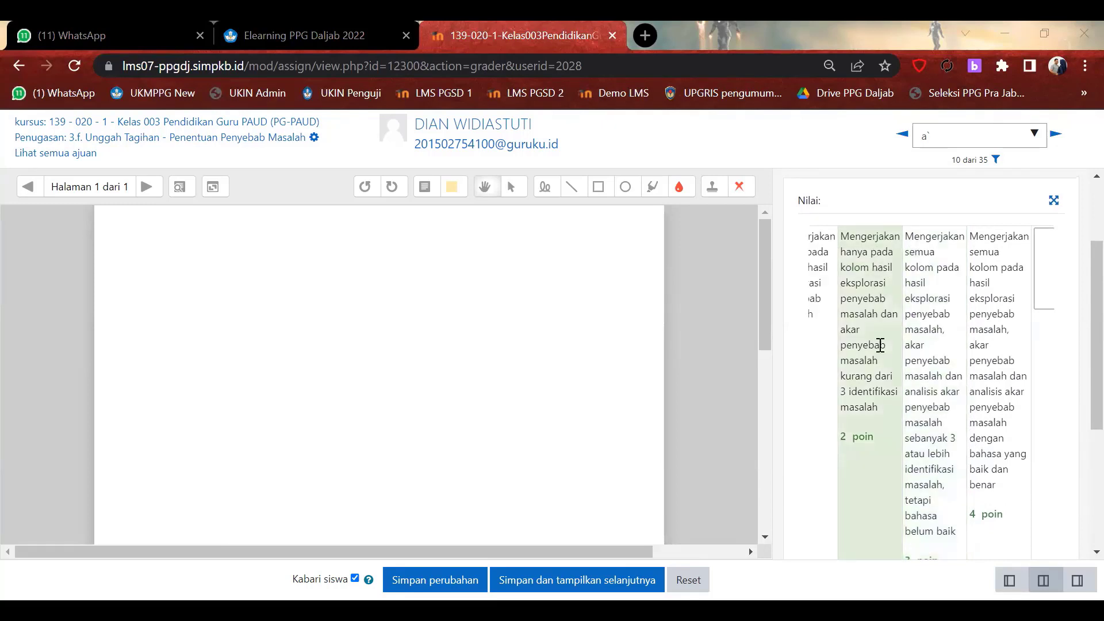
click(927, 418)
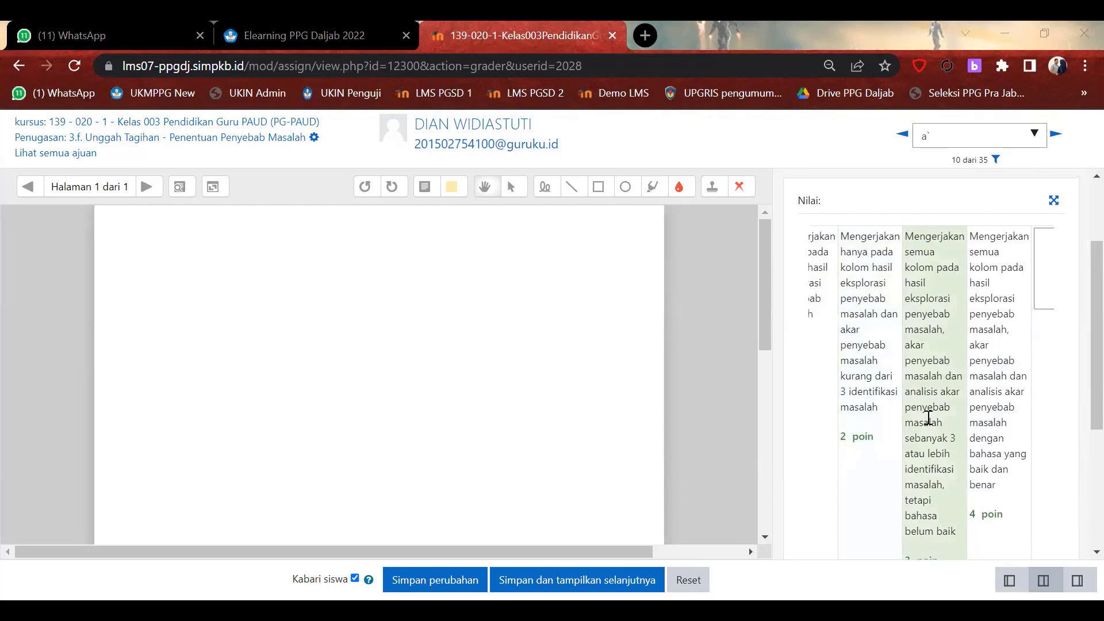
scroll(928, 418, down, 4)
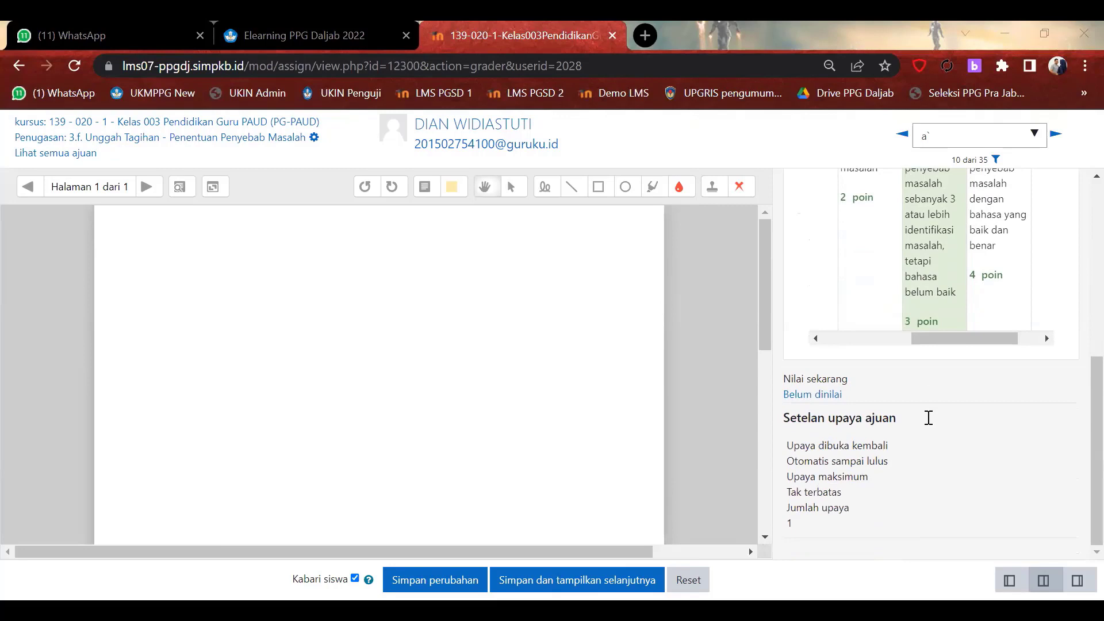
scroll(909, 397, up, 5)
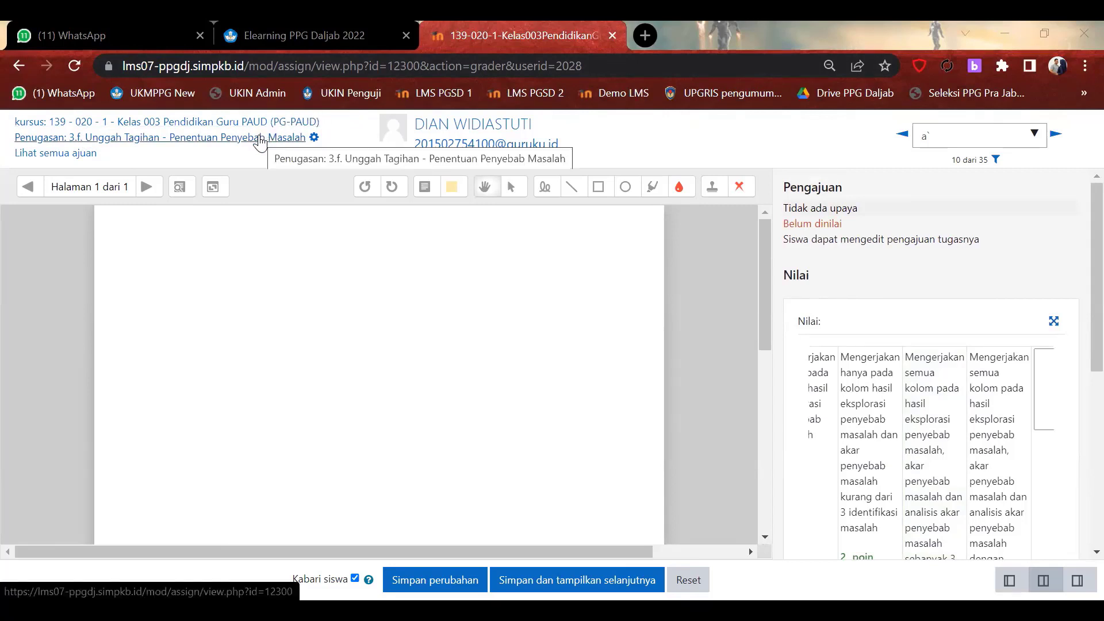
Return to the 3.f assignment page, view all submissions, then open the grader via Nilai.
click(261, 140)
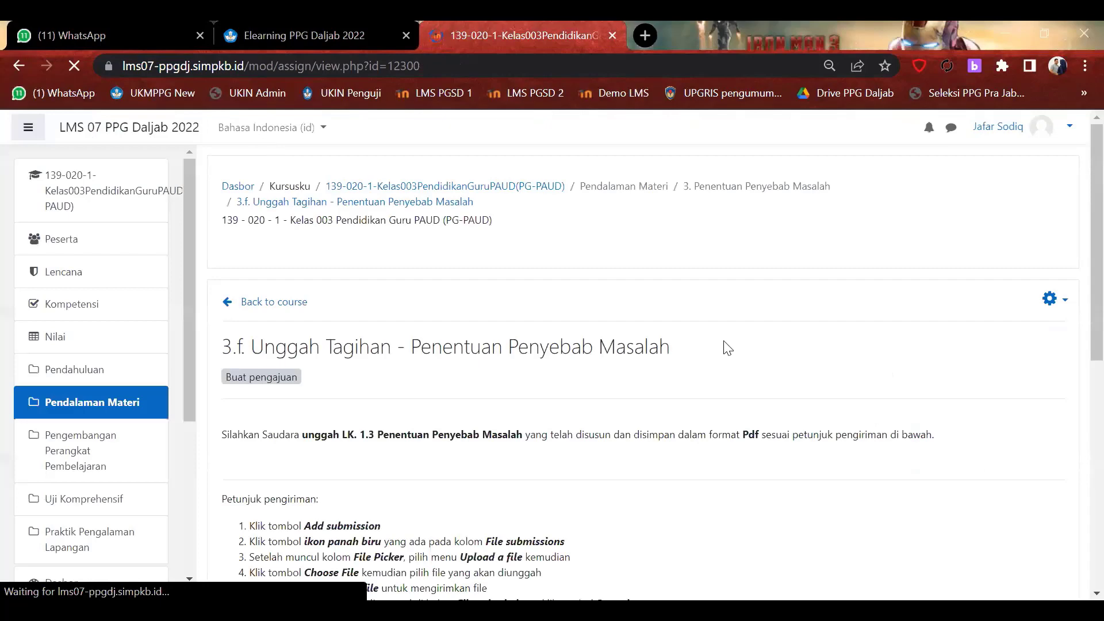
scroll(726, 348, down, 5)
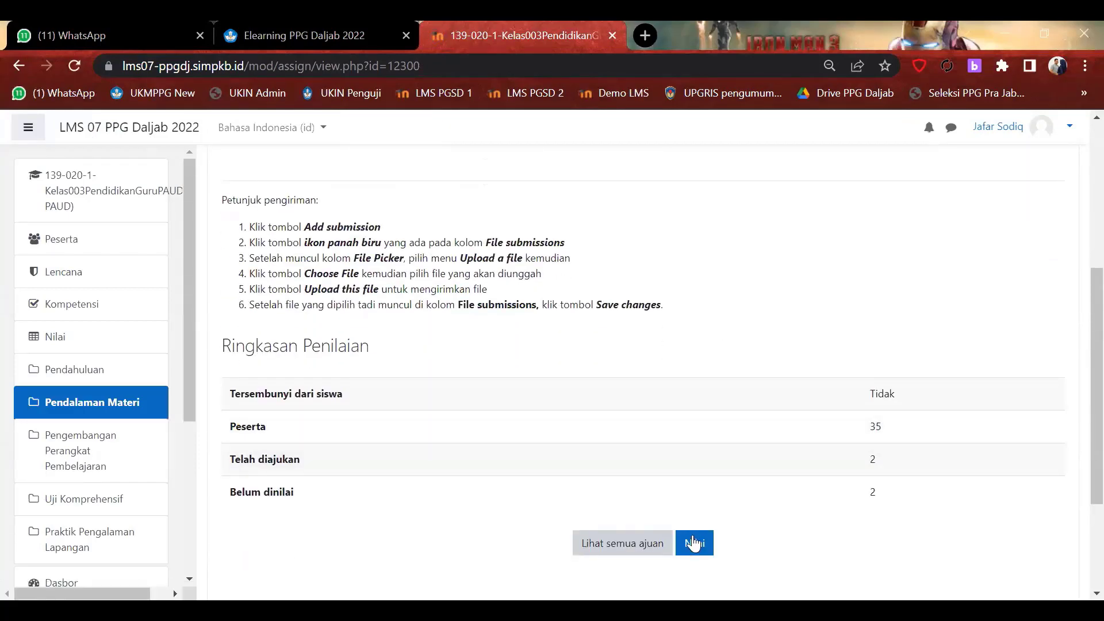
click(609, 548)
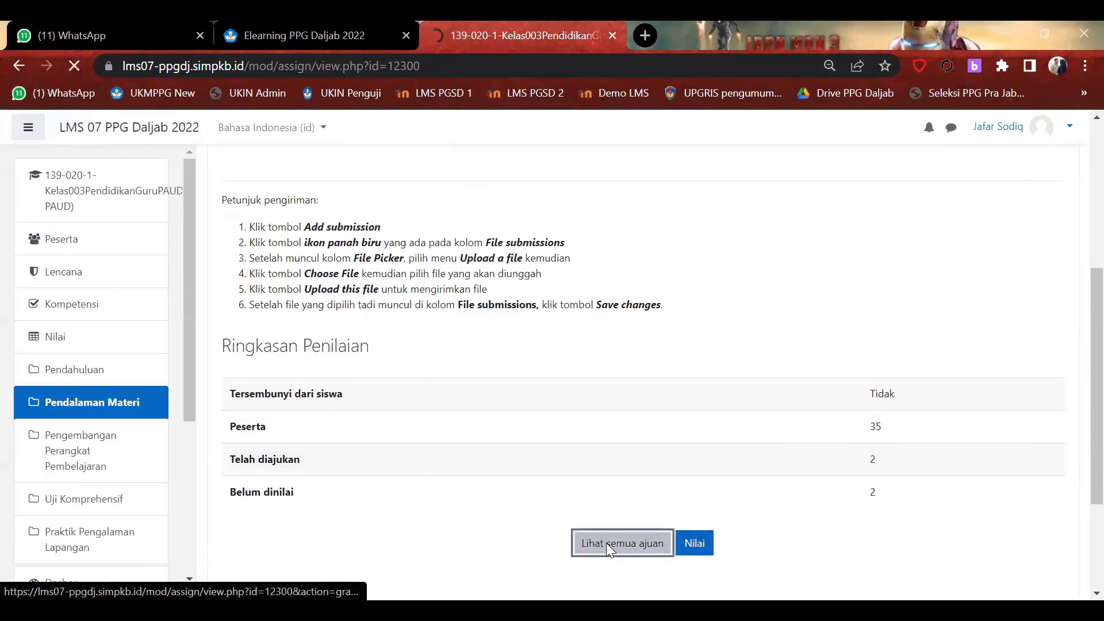
scroll(647, 454, down, 1)
scroll(647, 455, down, 5)
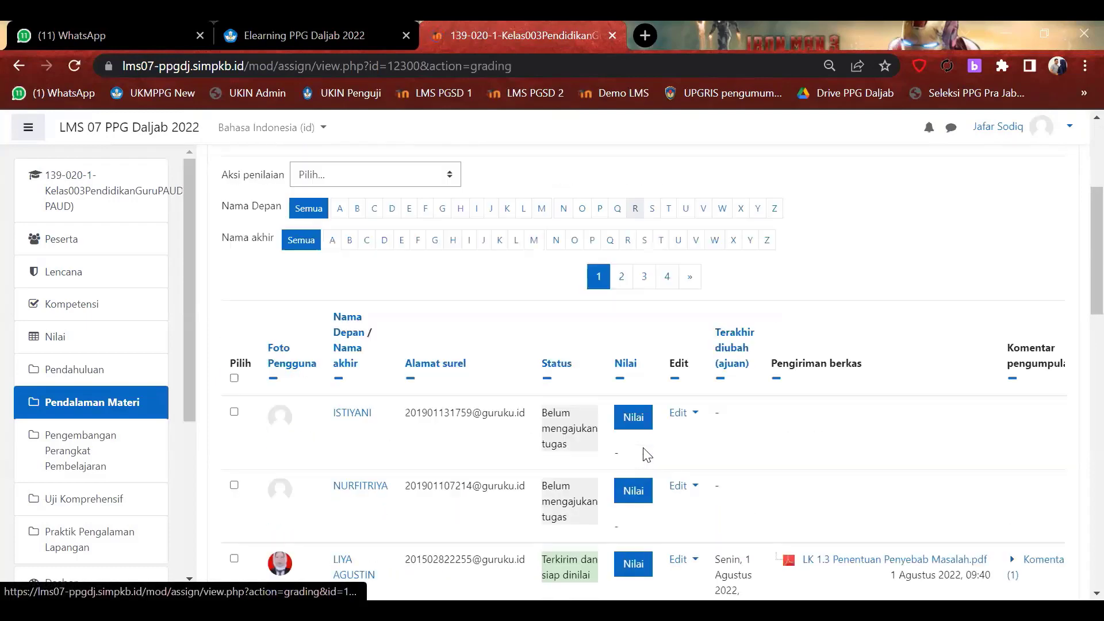
scroll(859, 457, up, 6)
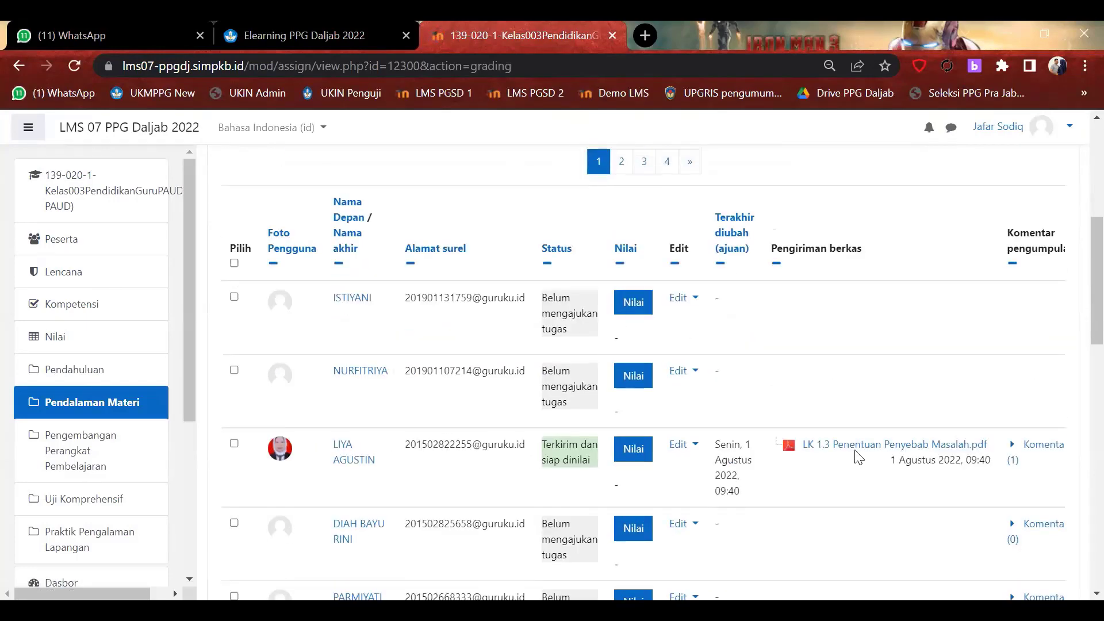
click(18, 65)
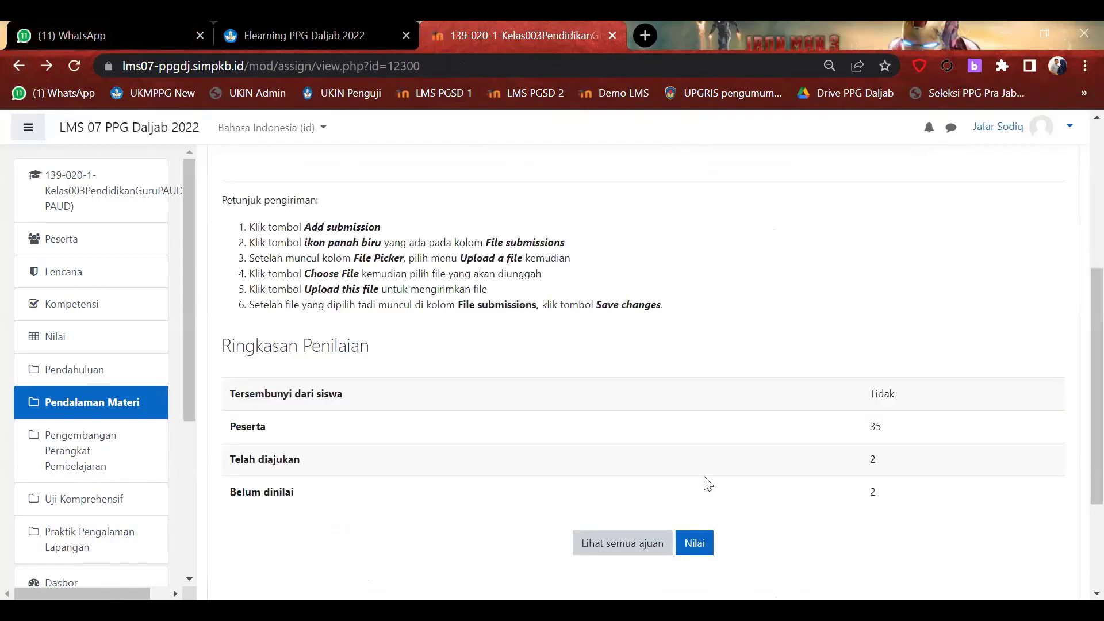
click(698, 545)
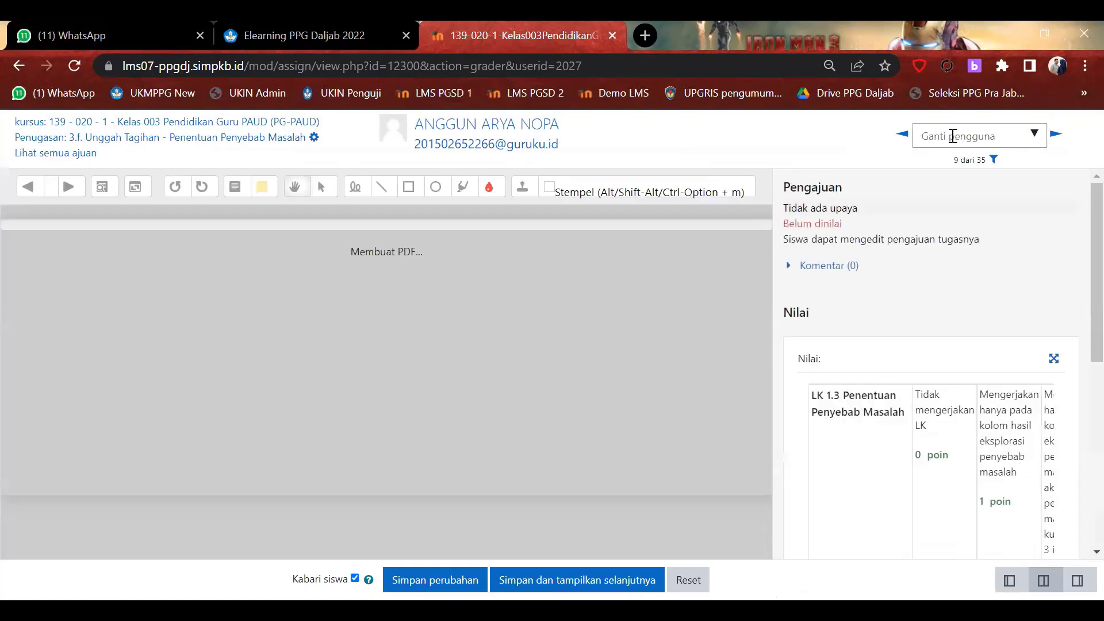
Search the student's name in Ganti pengguna and load their submission in the grader.
click(957, 135)
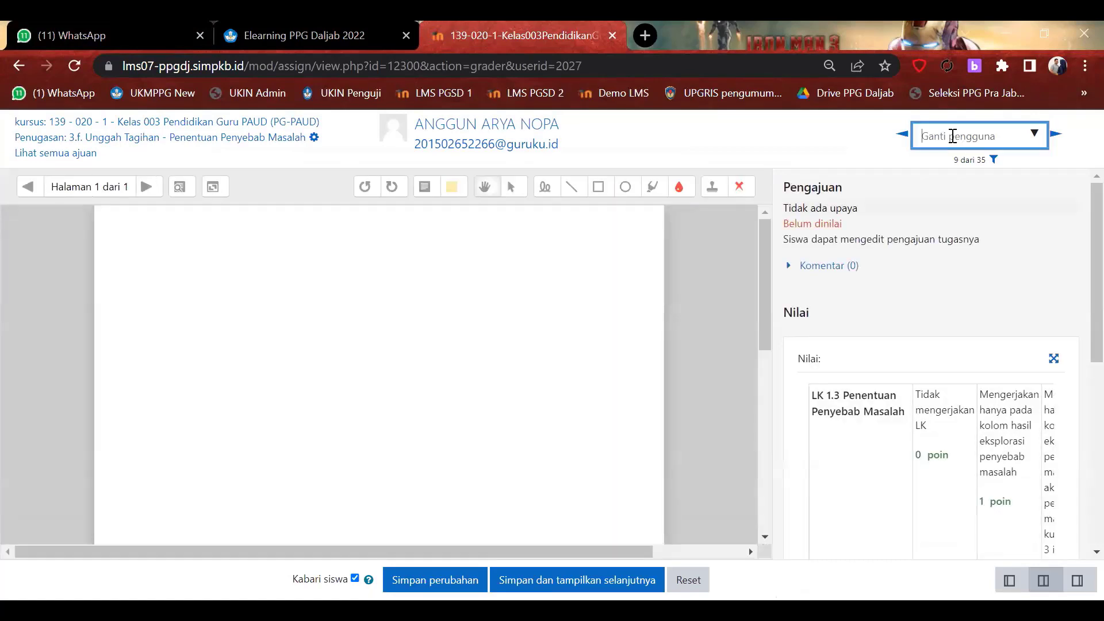
text(liya)
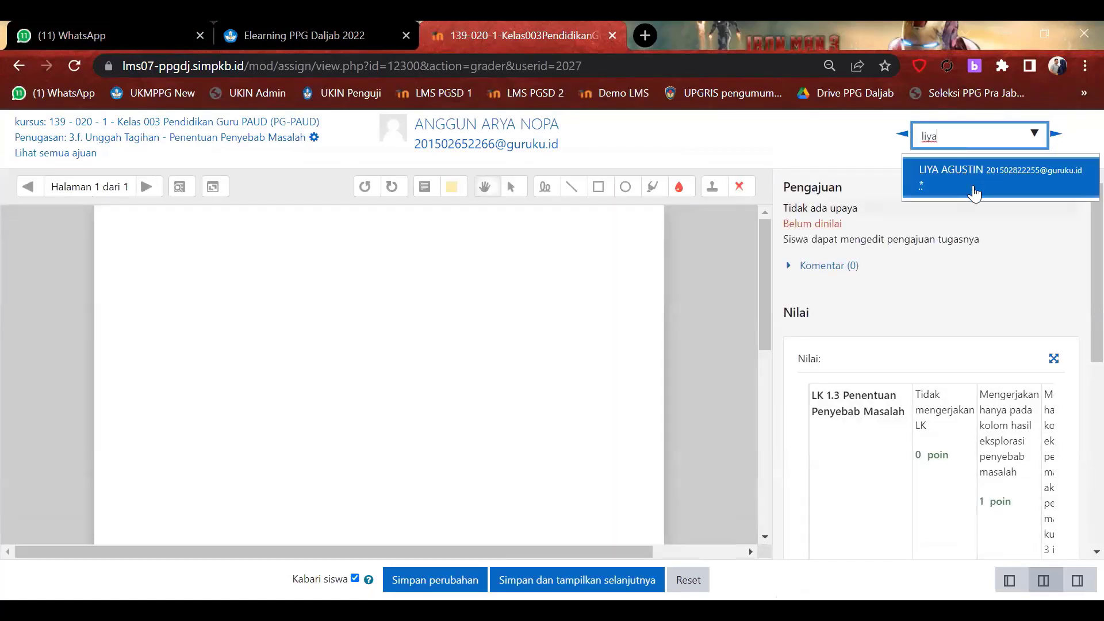
click(974, 190)
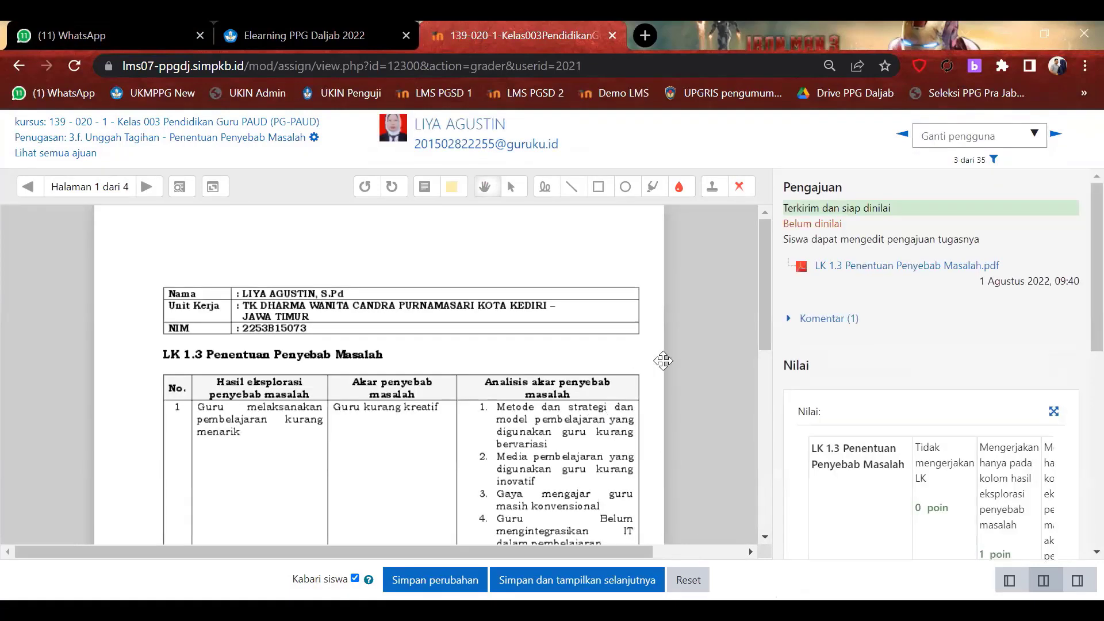
Scroll through the LK 1.3 Penentuan Penyebab Masalah.pdf and the rubric.
scroll(663, 361, down, 5)
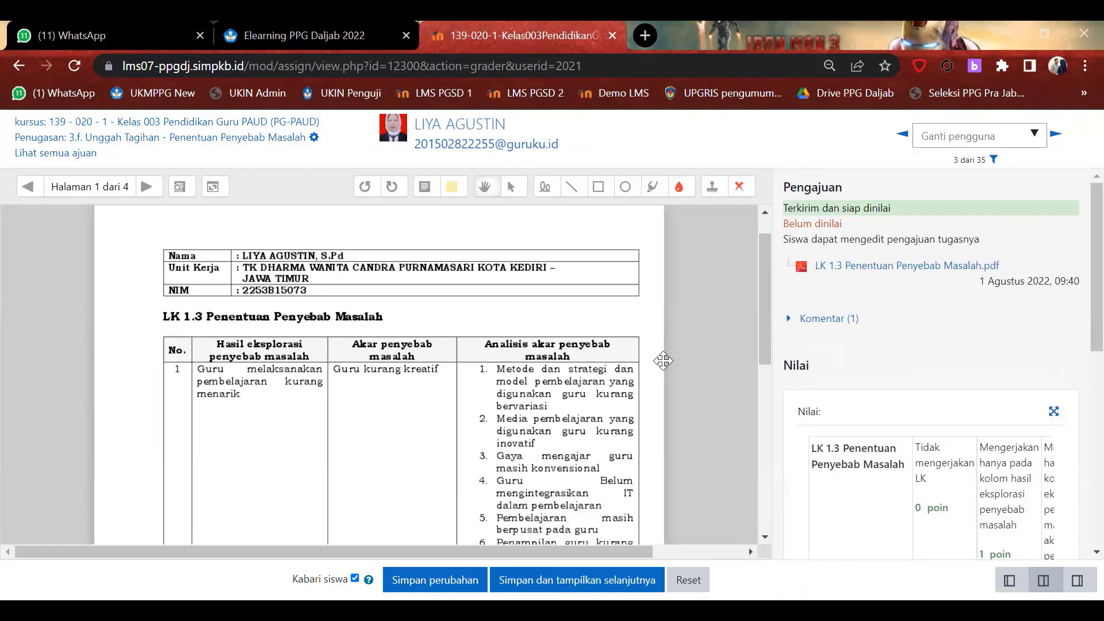
scroll(663, 360, down, 3)
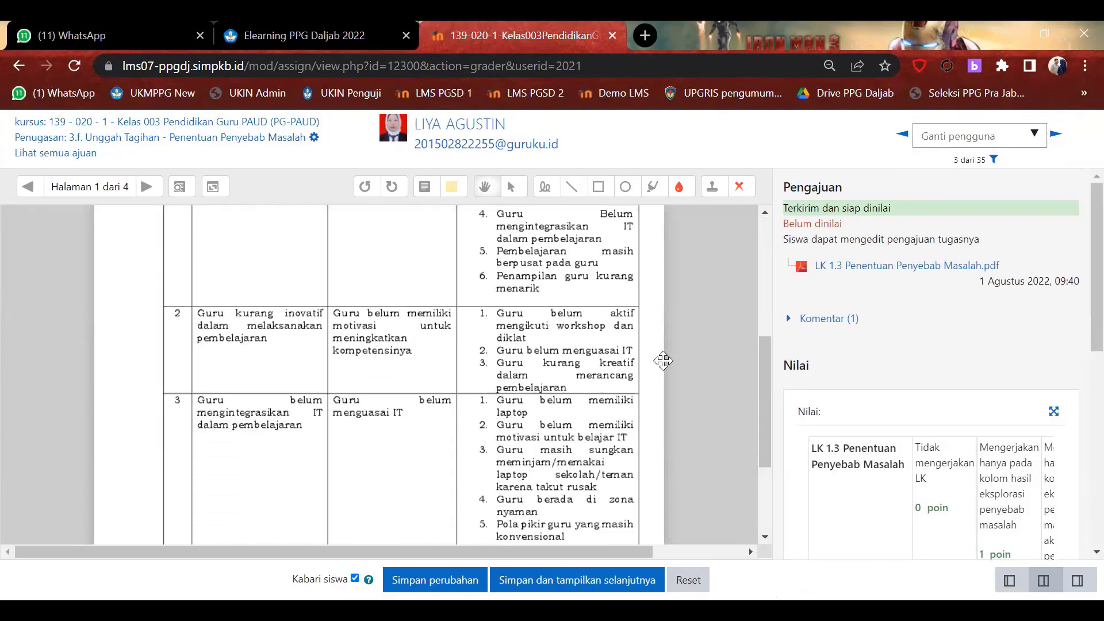
scroll(521, 390, down, 4)
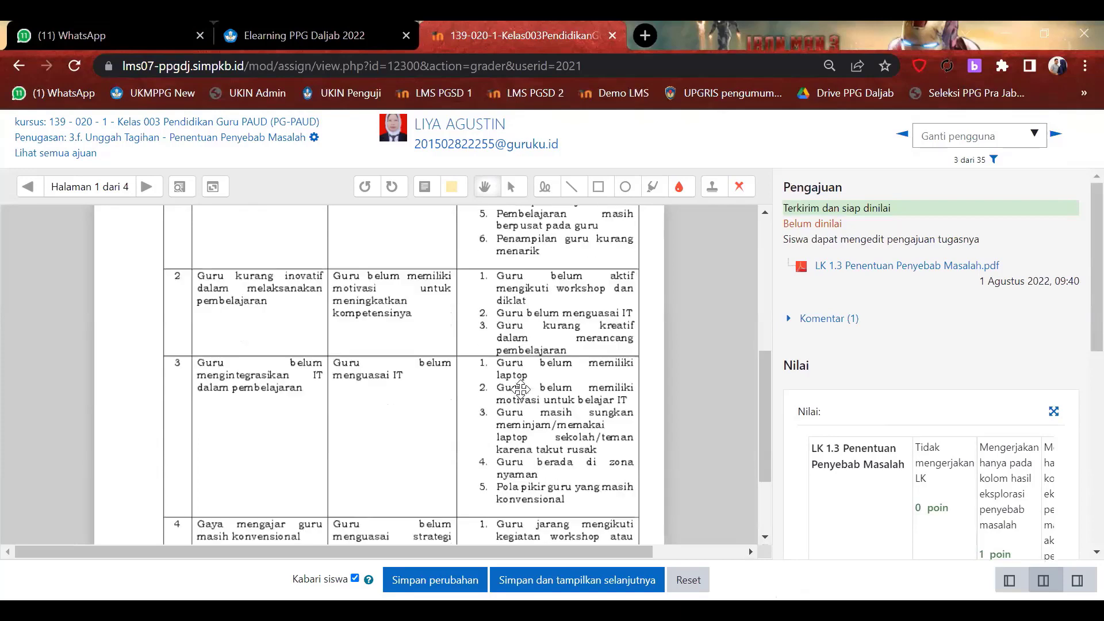
scroll(520, 389, up, 10)
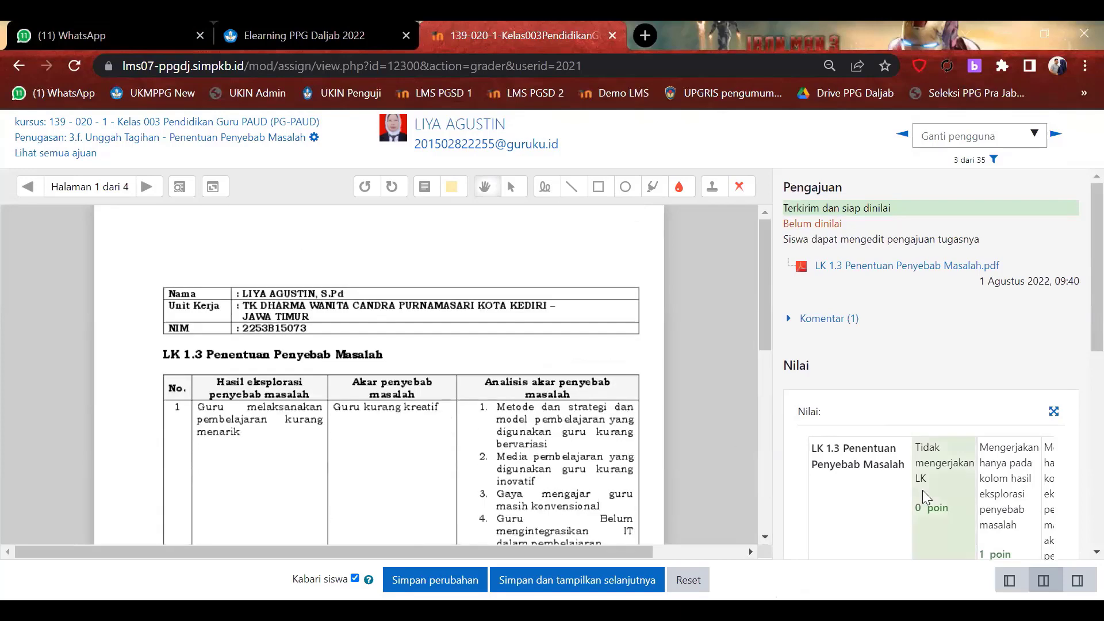
scroll(922, 490, down, 6)
drag(896, 410, 997, 408)
scroll(968, 339, up, 4)
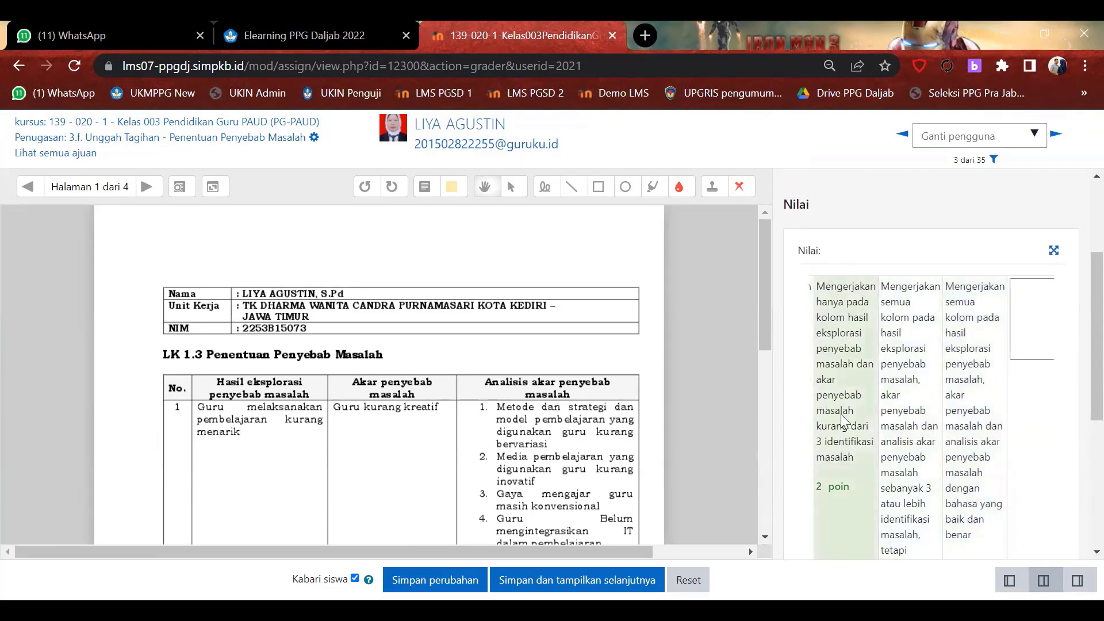
Expand Komentar (1) to read the student's comment from Sen 1 Agu 2022 09:41.
scroll(961, 401, up, 3)
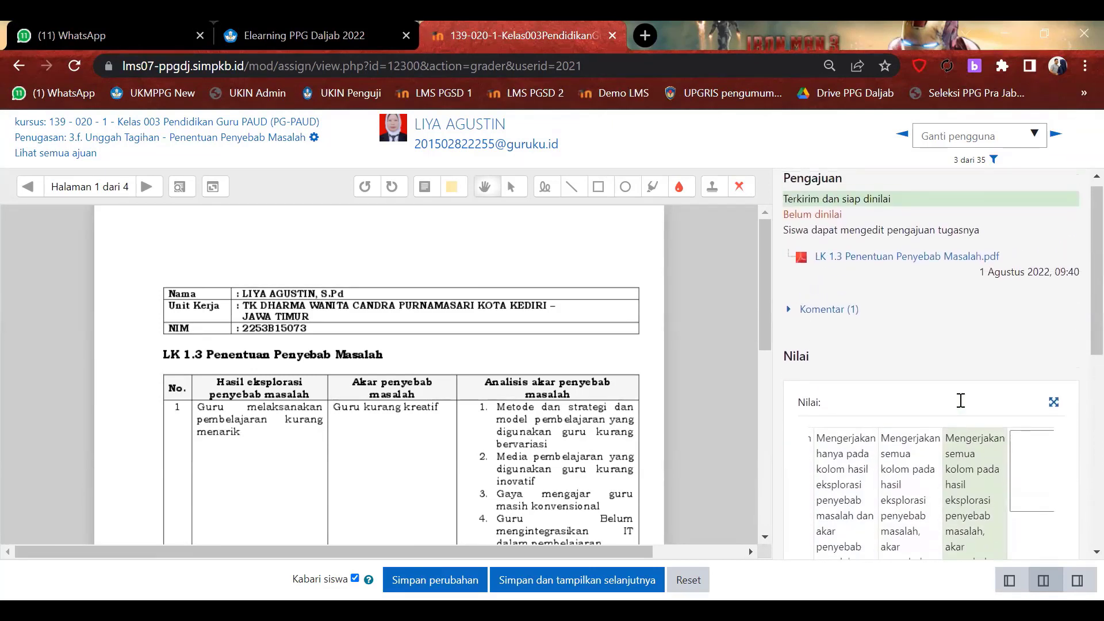
scroll(963, 408, down, 7)
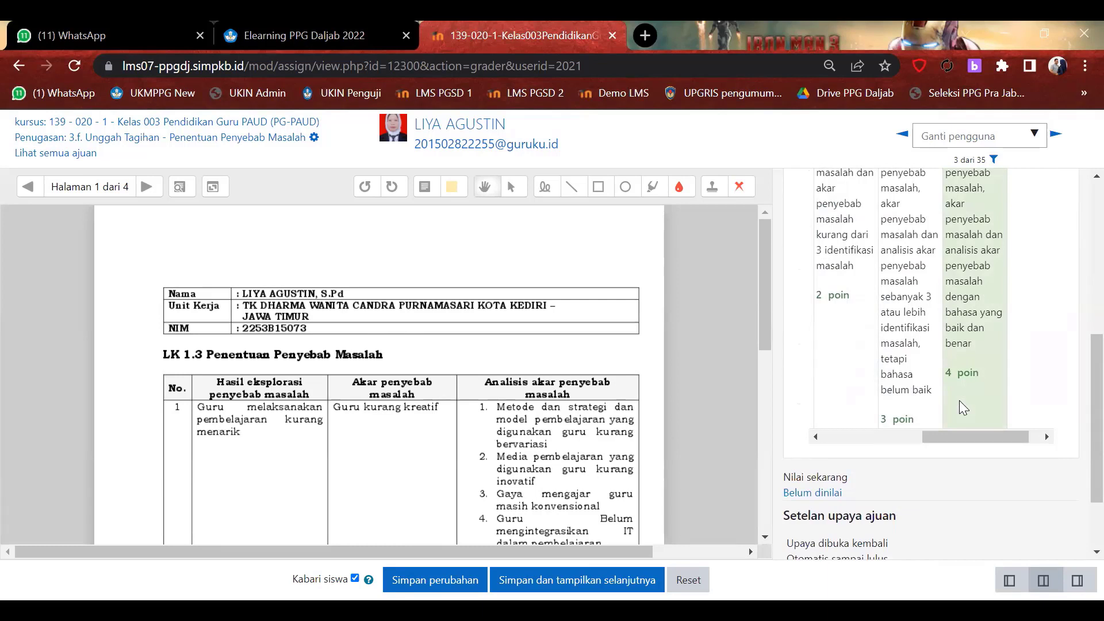
scroll(920, 374, up, 7)
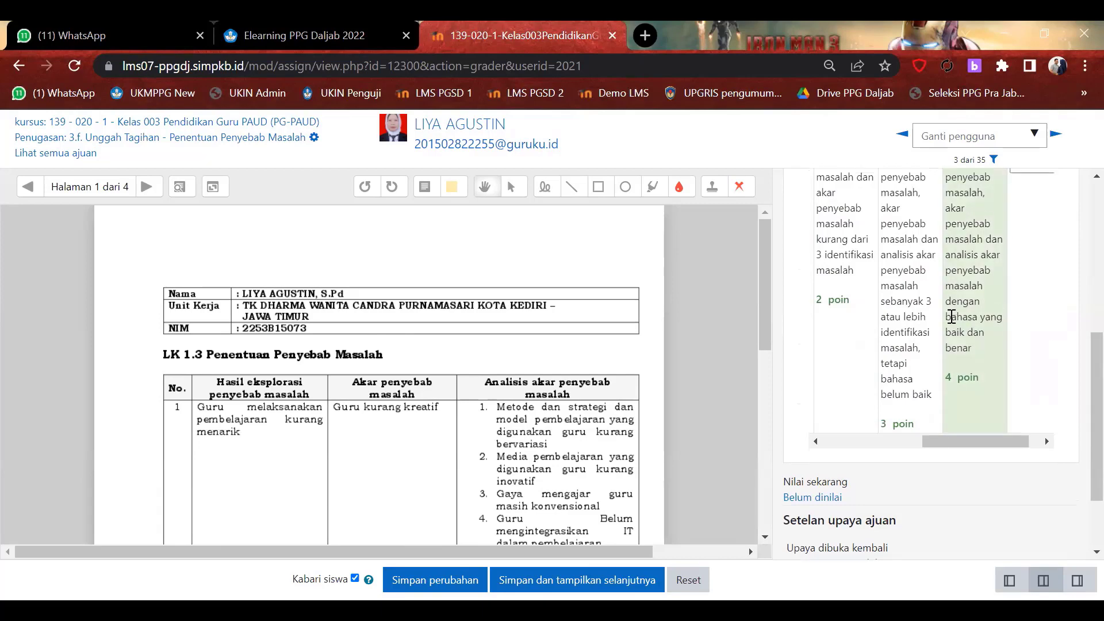
click(831, 324)
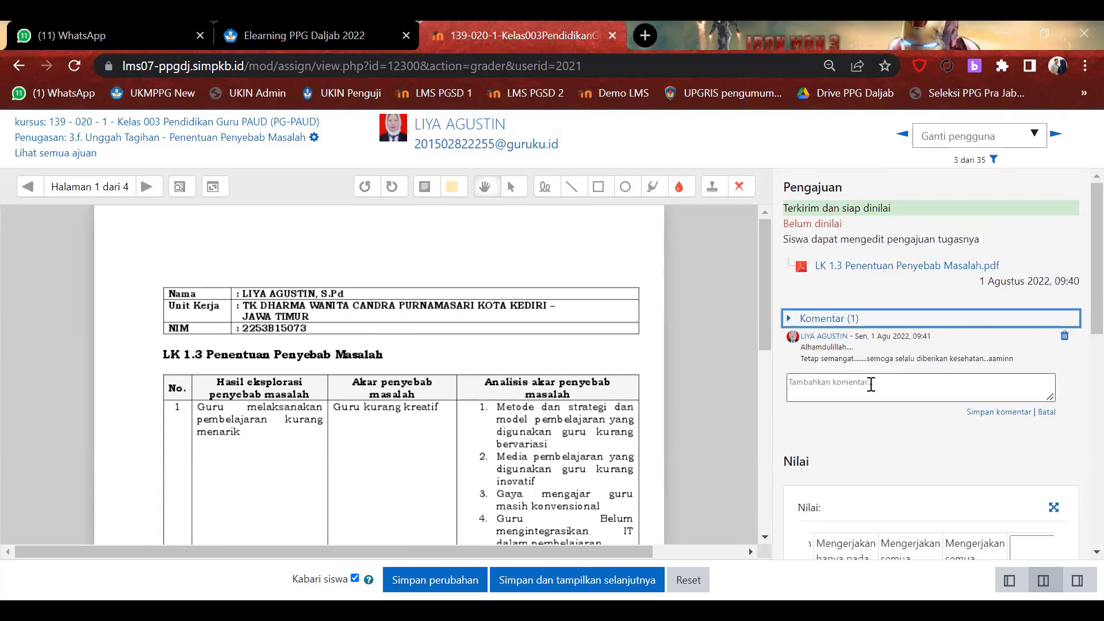
click(871, 383)
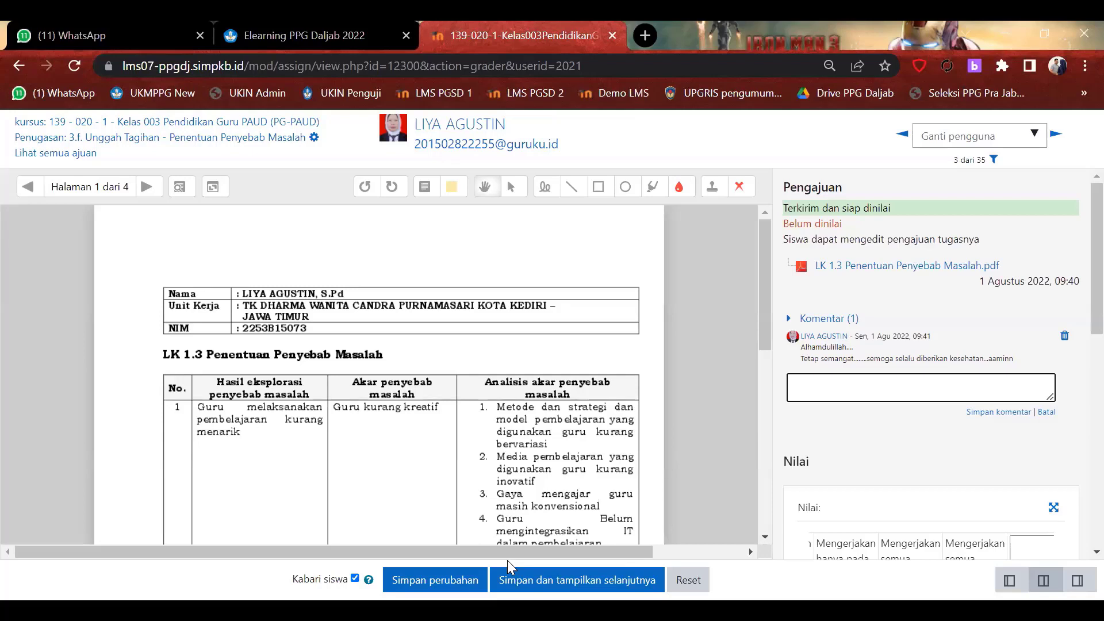
key(alt+Tab)
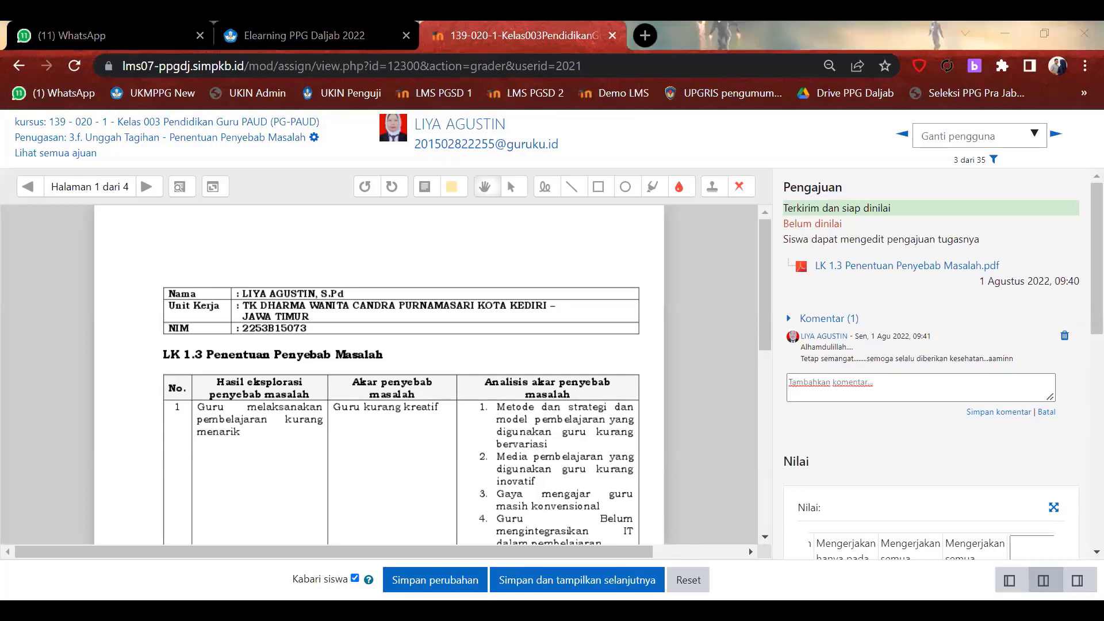
scroll(641, 413, down, 5)
scroll(641, 412, up, 5)
click(836, 383)
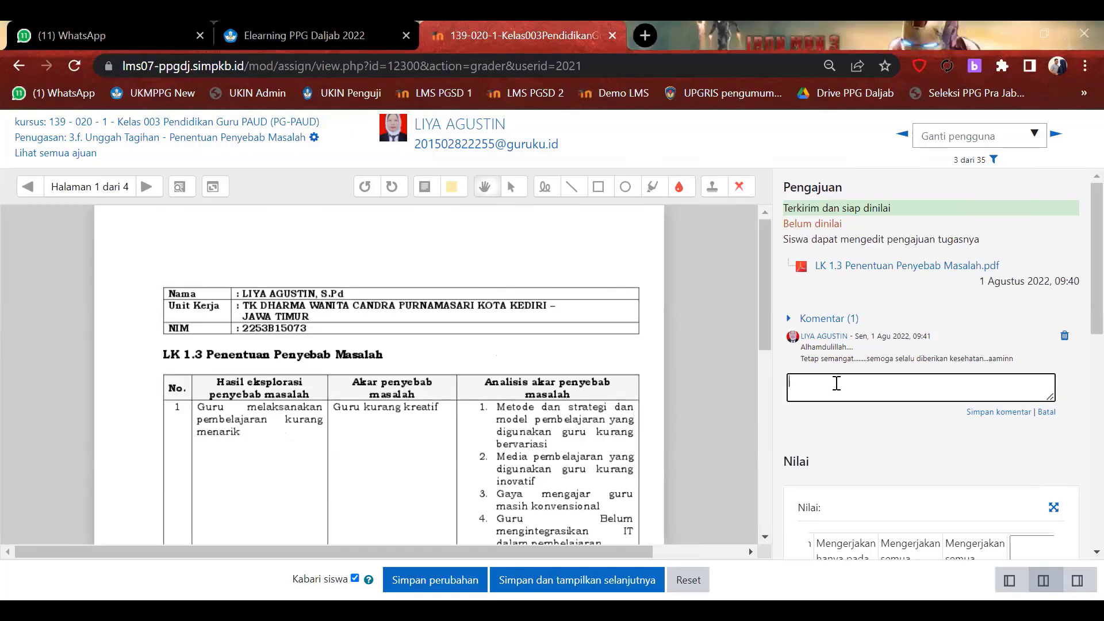
scroll(837, 383, down, 5)
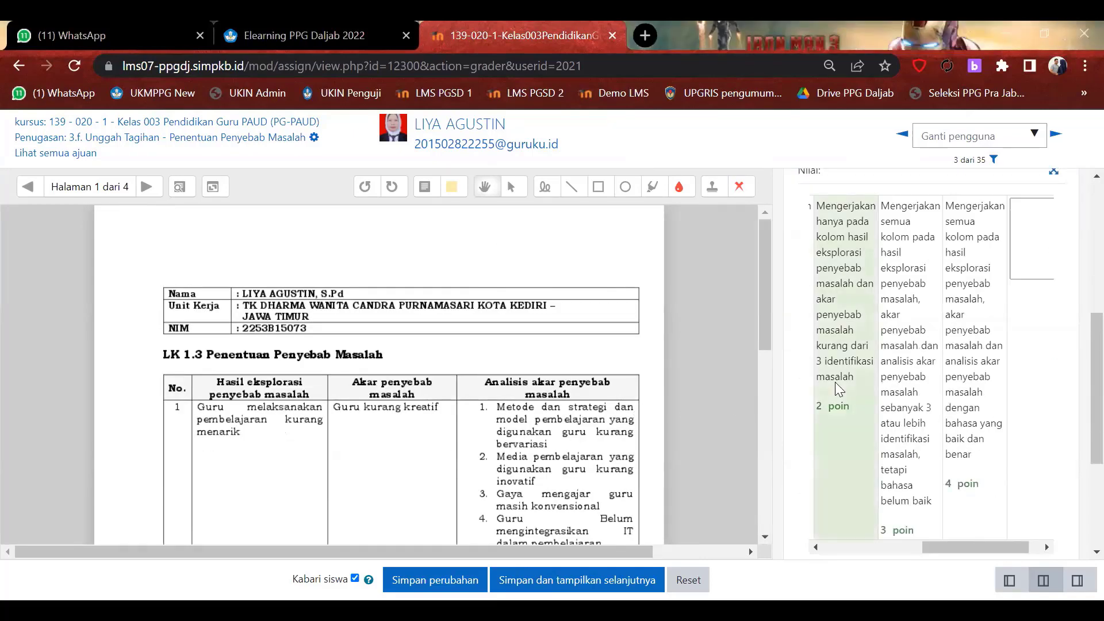
Award the 3 poin rubric level, cancelling the Leave site dialog to stay on the grader.
scroll(835, 381, down, 3)
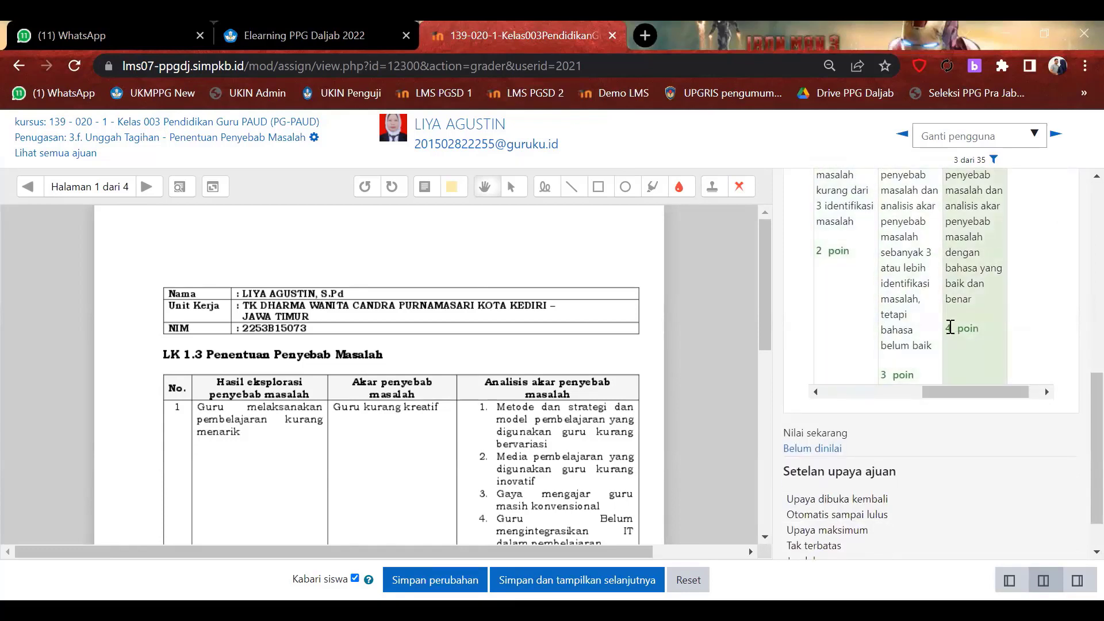
click(917, 324)
scroll(963, 319, down, 1)
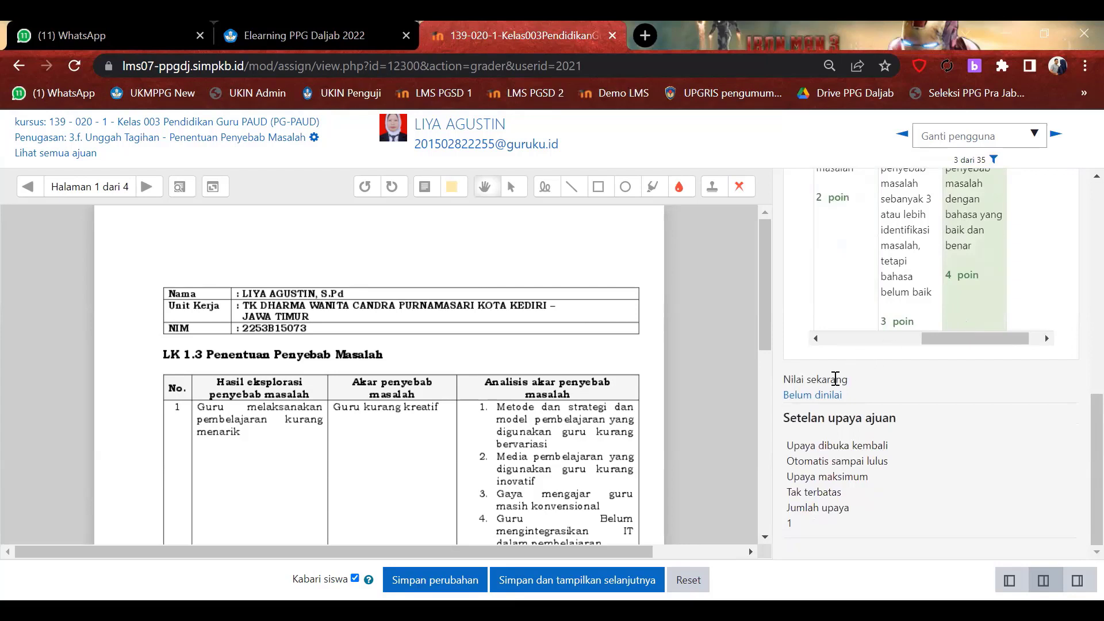
click(822, 395)
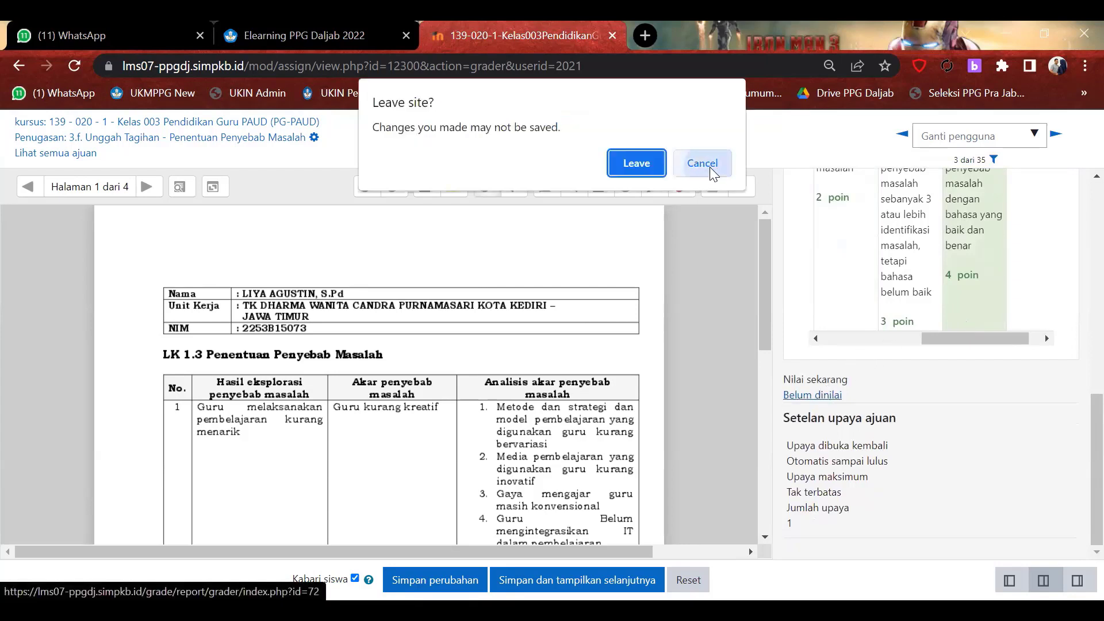
click(712, 172)
Go back to the Kelas 003 Pendidikan Guru PAUD course page, leaving without saving.
scroll(906, 395, up, 6)
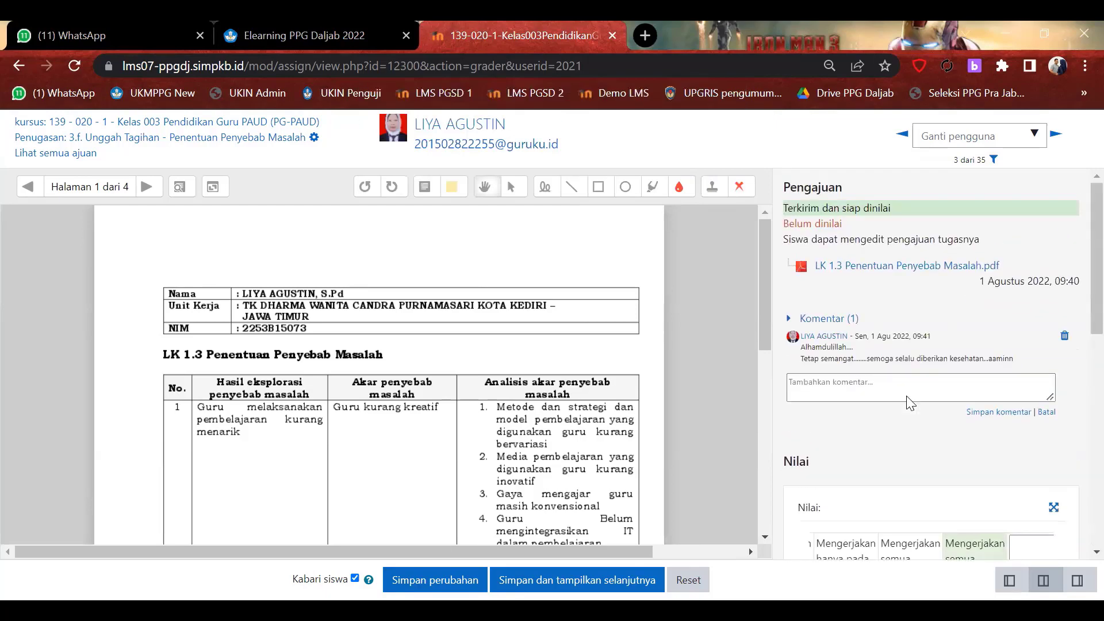
scroll(904, 398, down, 10)
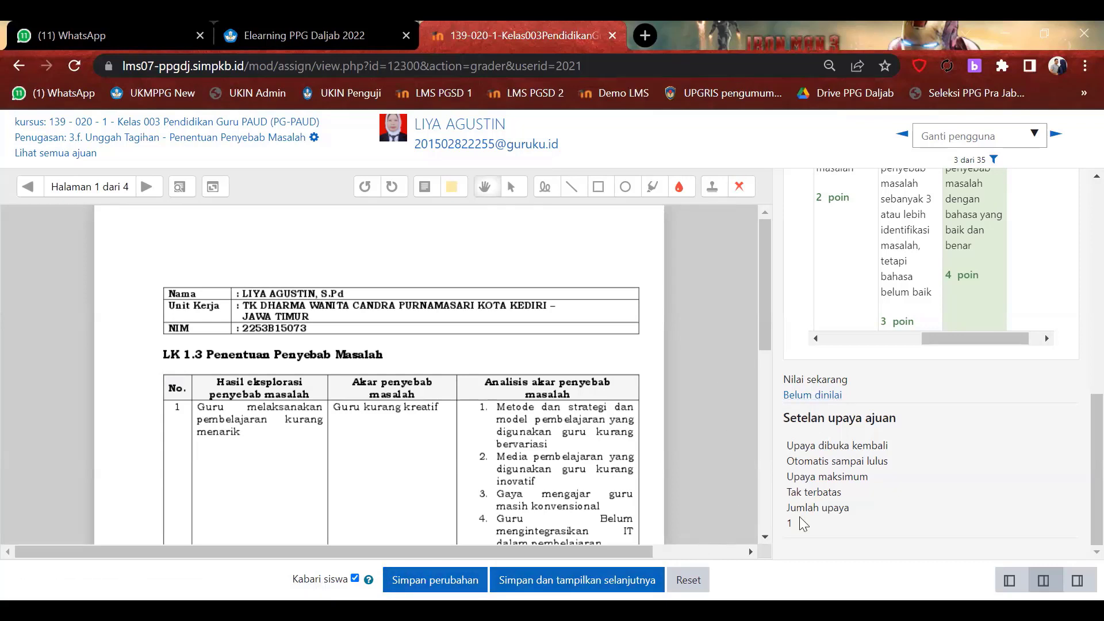
scroll(547, 435, down, 3)
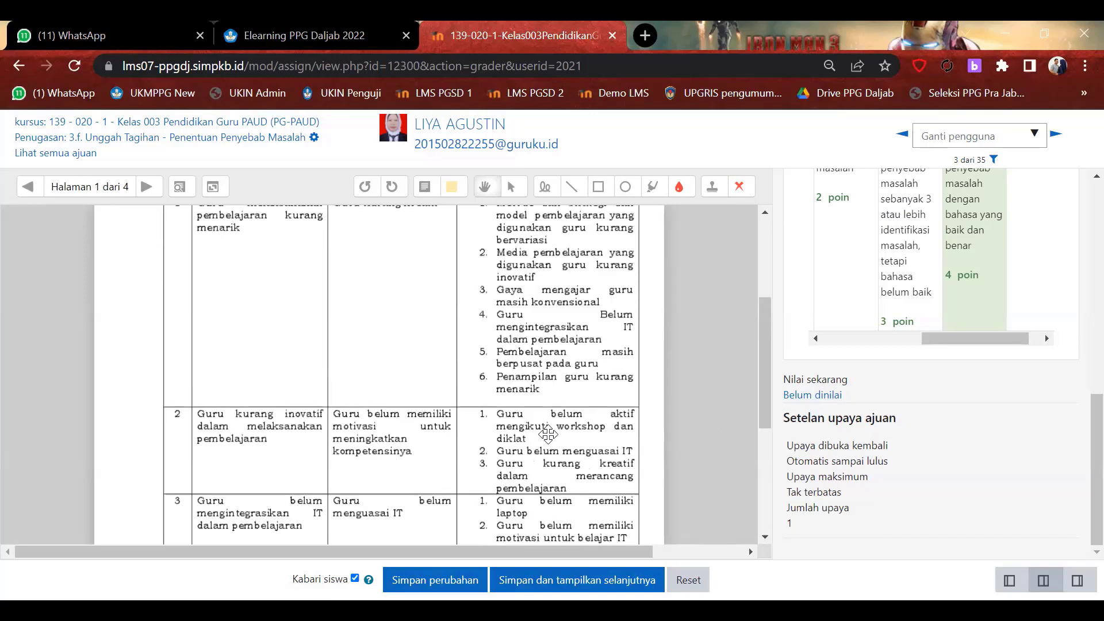
scroll(548, 436, up, 3)
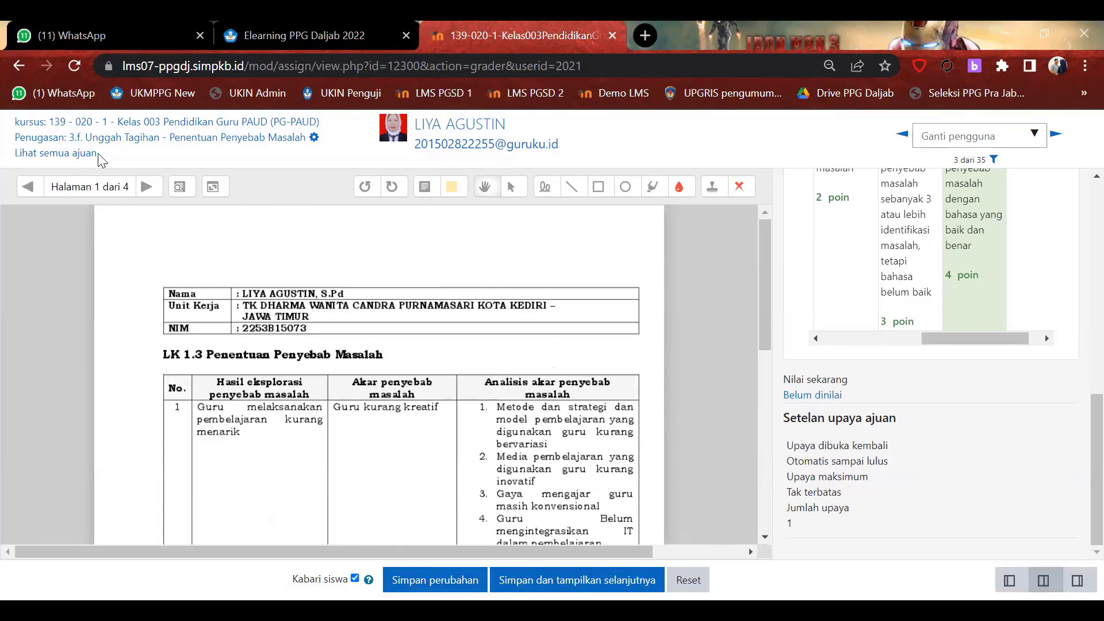
click(185, 128)
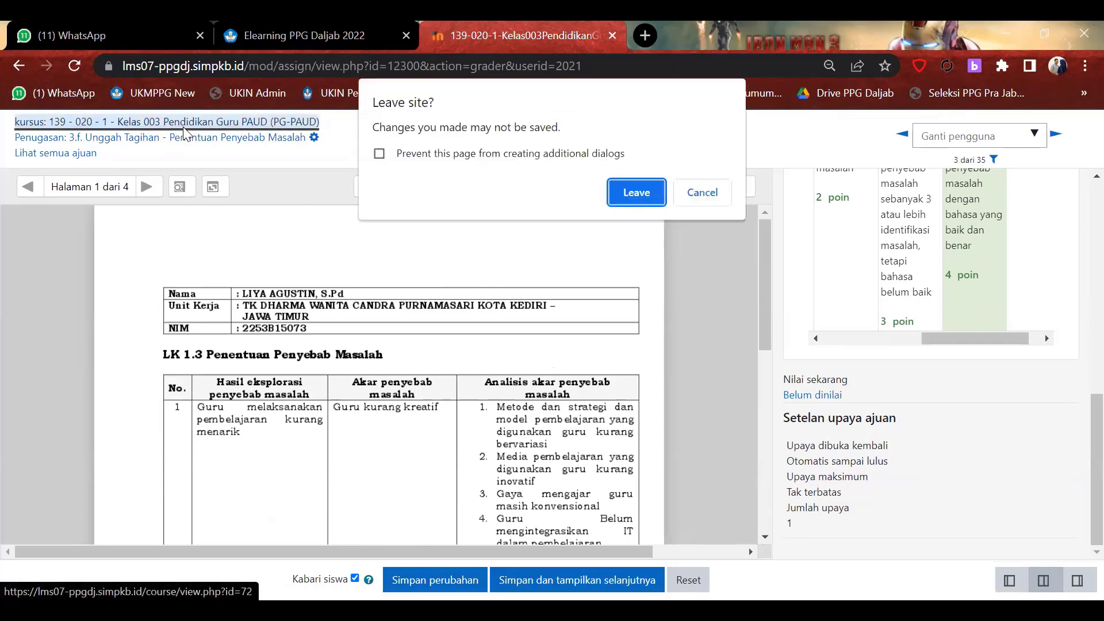
click(631, 194)
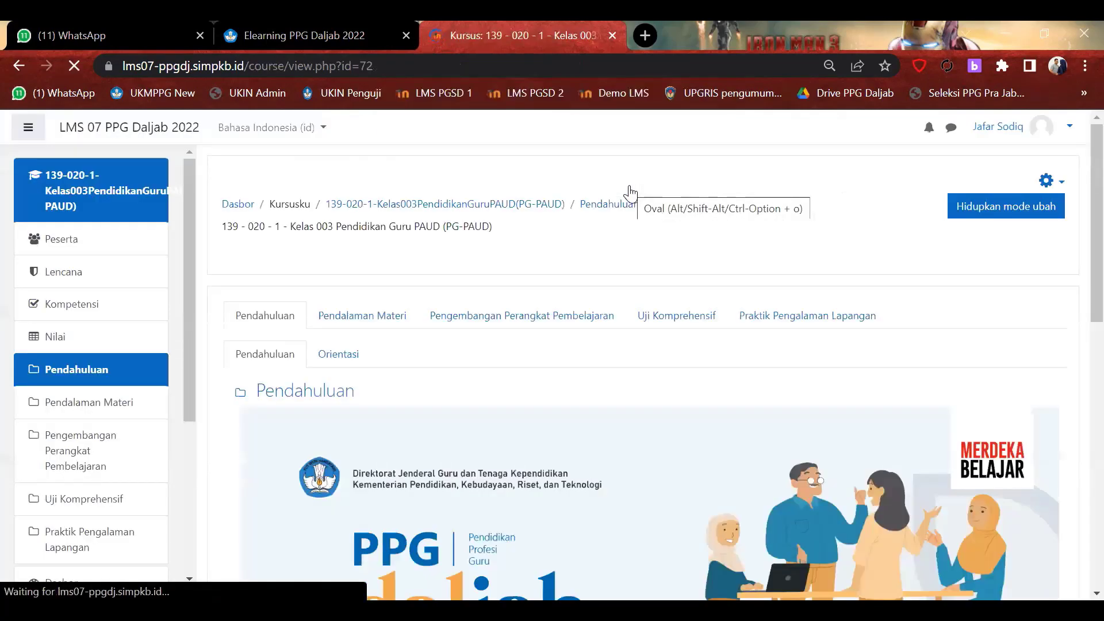